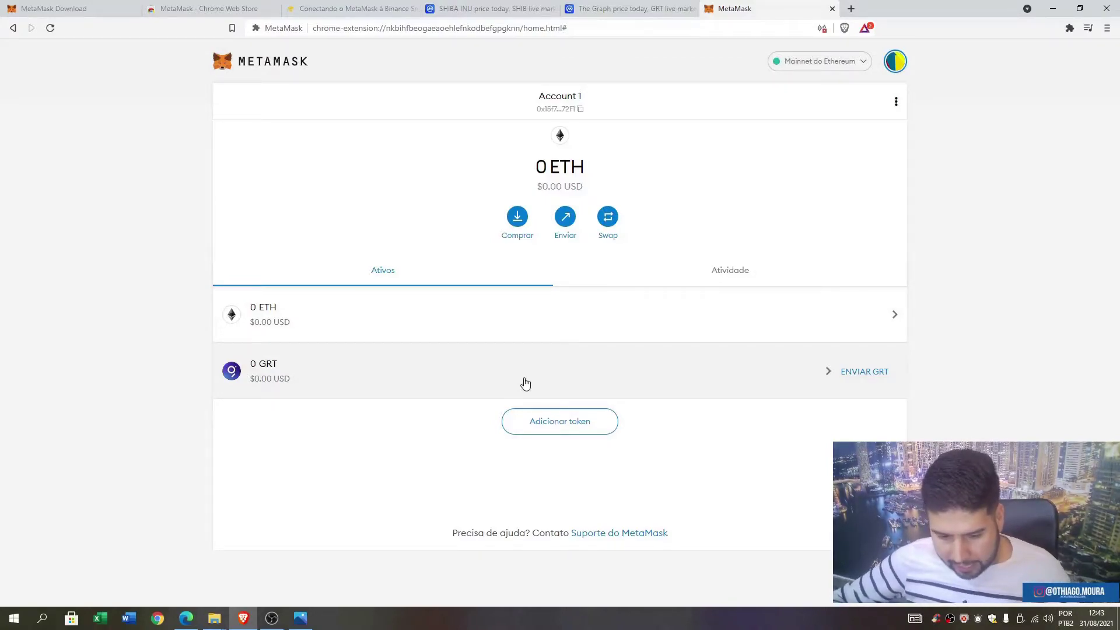
Switch to Photos to examine the Binance Smart Chain ecosystem image, and minimize it to return to the MetaMask wallet
click(300, 618)
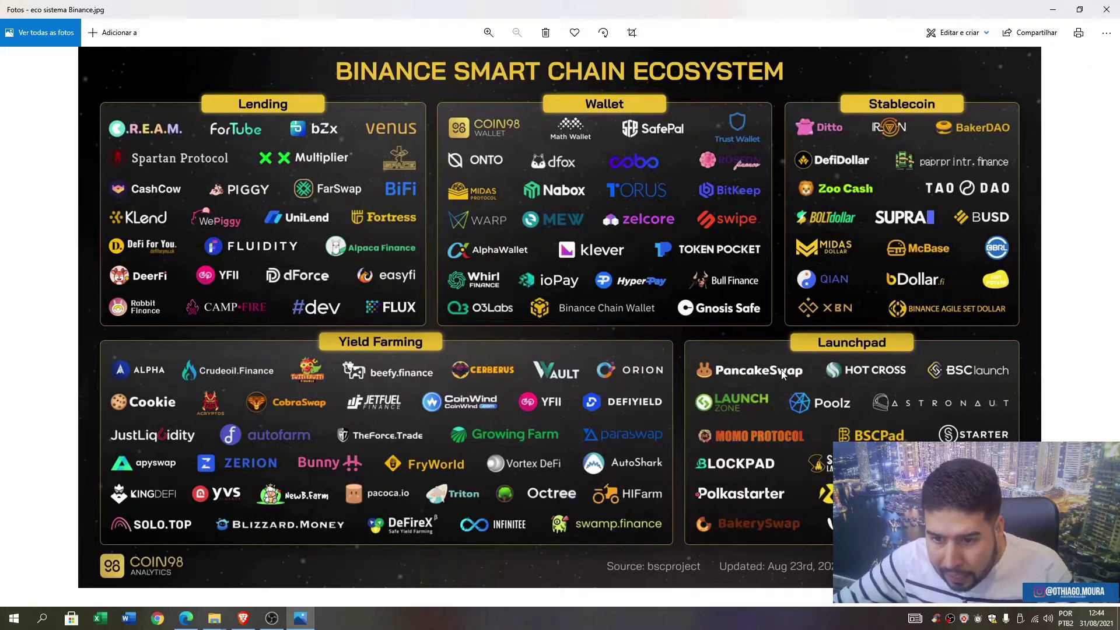
click(1051, 9)
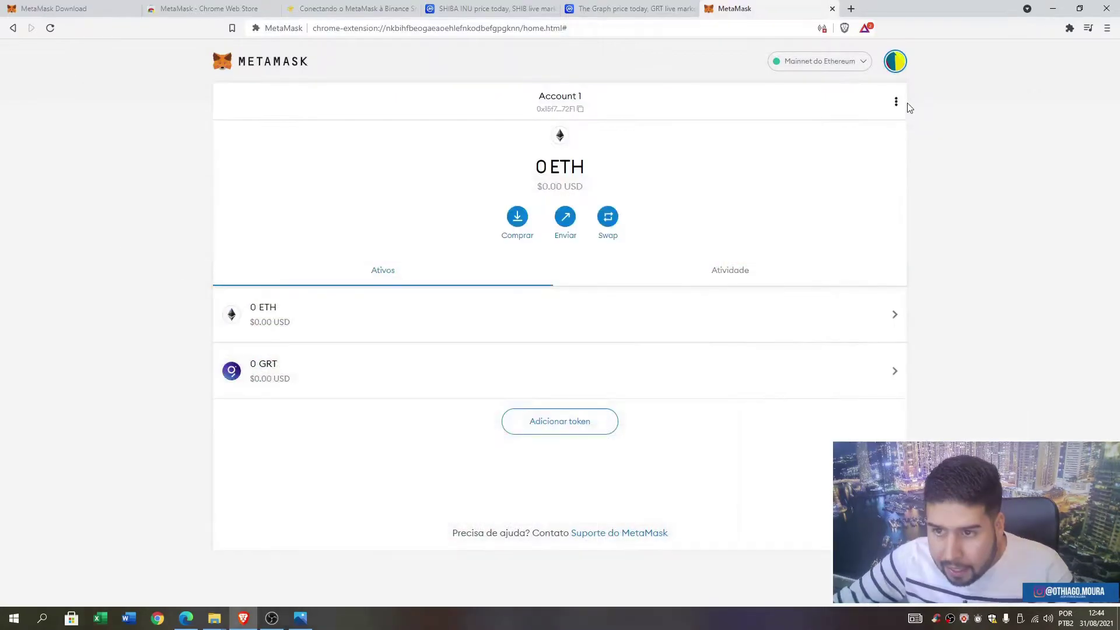
Open the form for a new custom RPC network and find the Smart Chain Mainnet parameters in the Binance Academy article
click(842, 64)
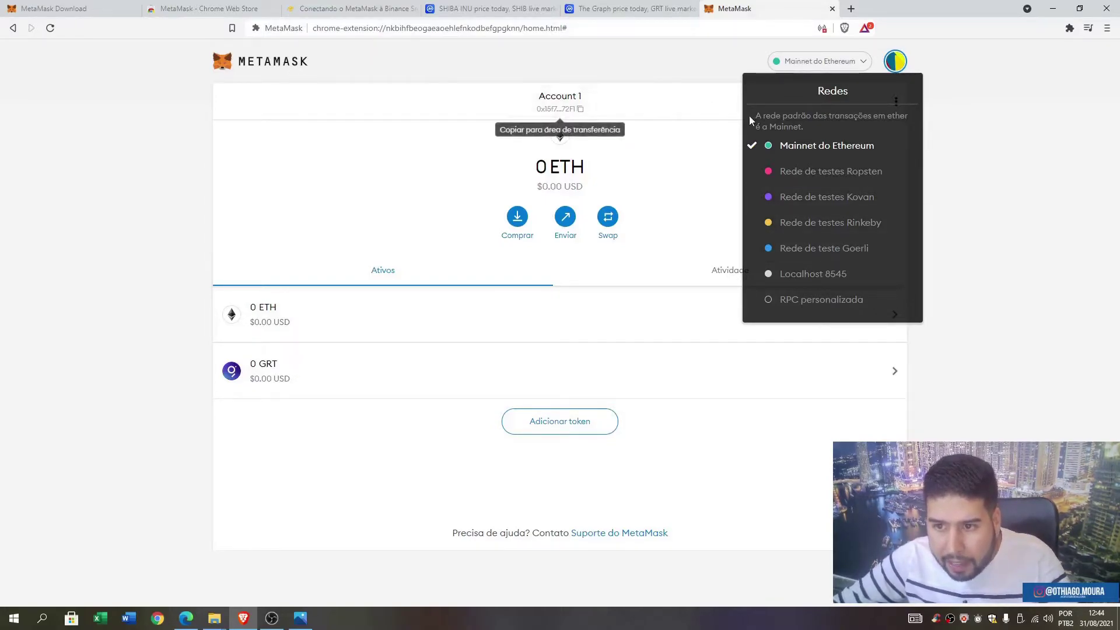
click(825, 306)
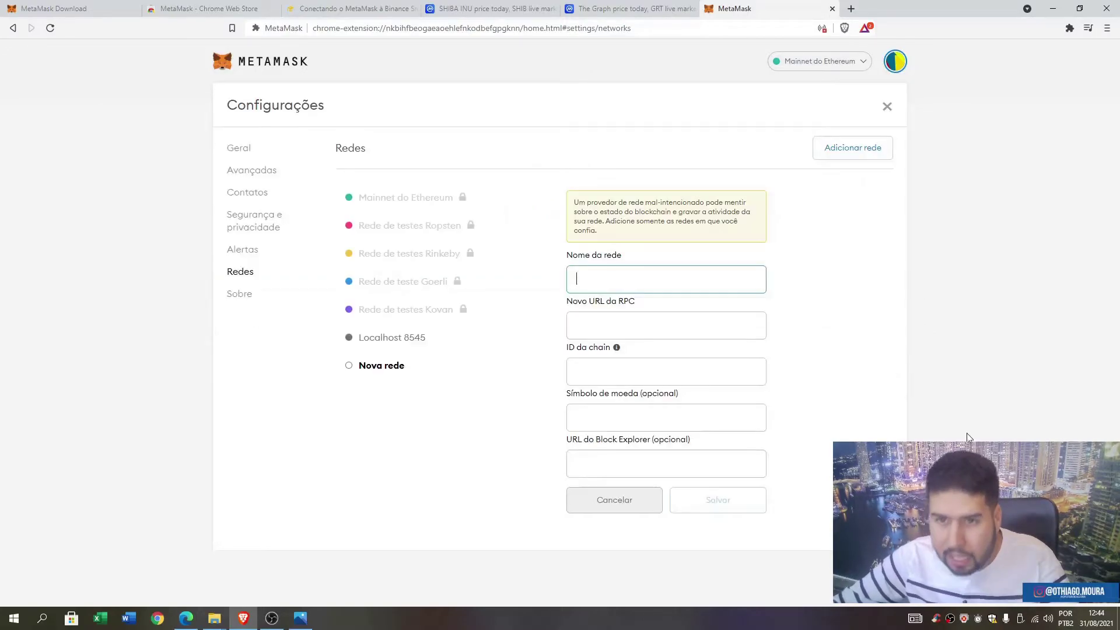
click(330, 9)
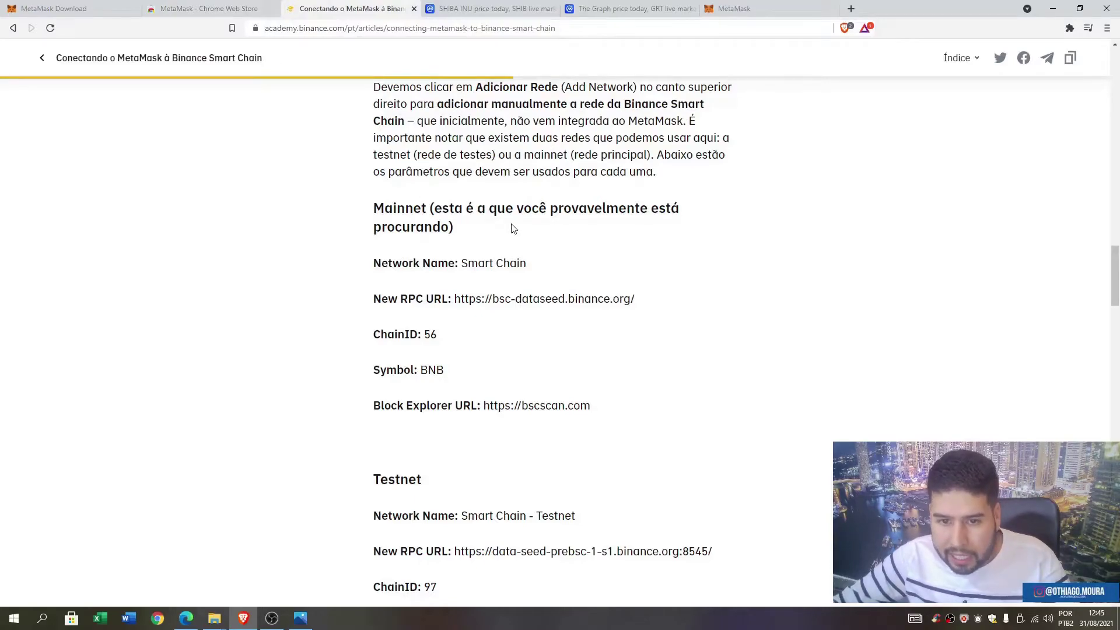
scroll(462, 223, up, 20)
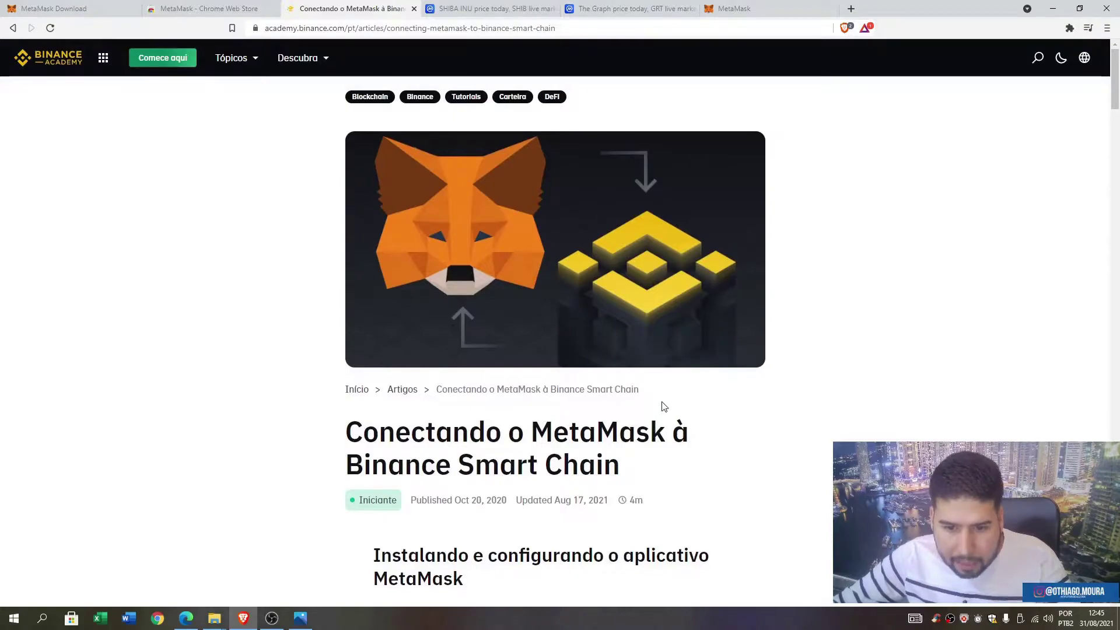
scroll(639, 412, down, 18)
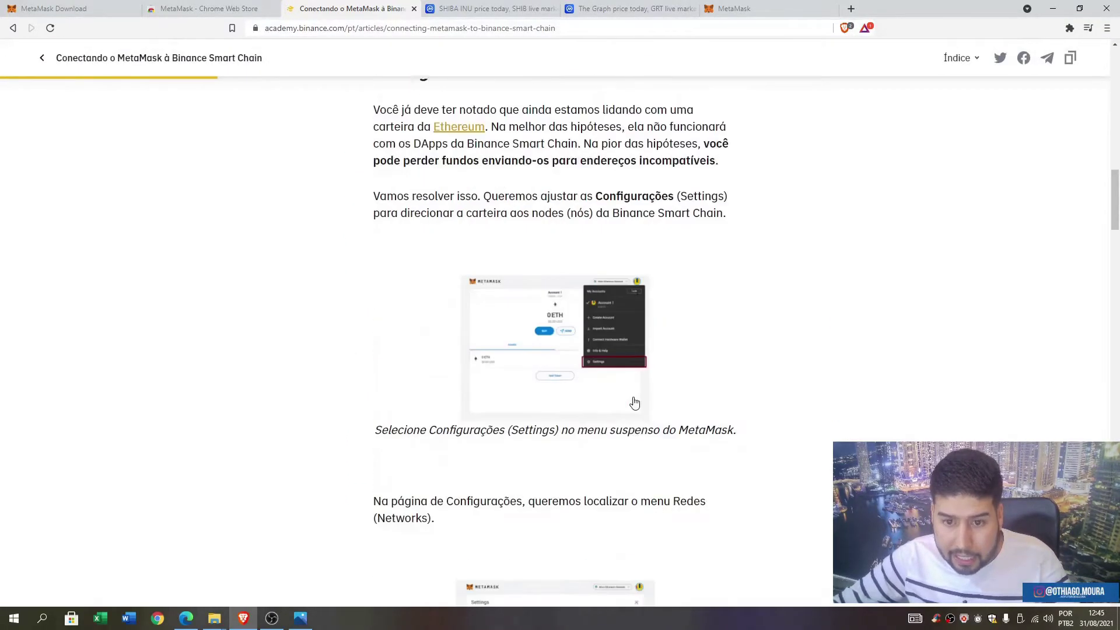
scroll(632, 399, down, 14)
scroll(624, 390, up, 2)
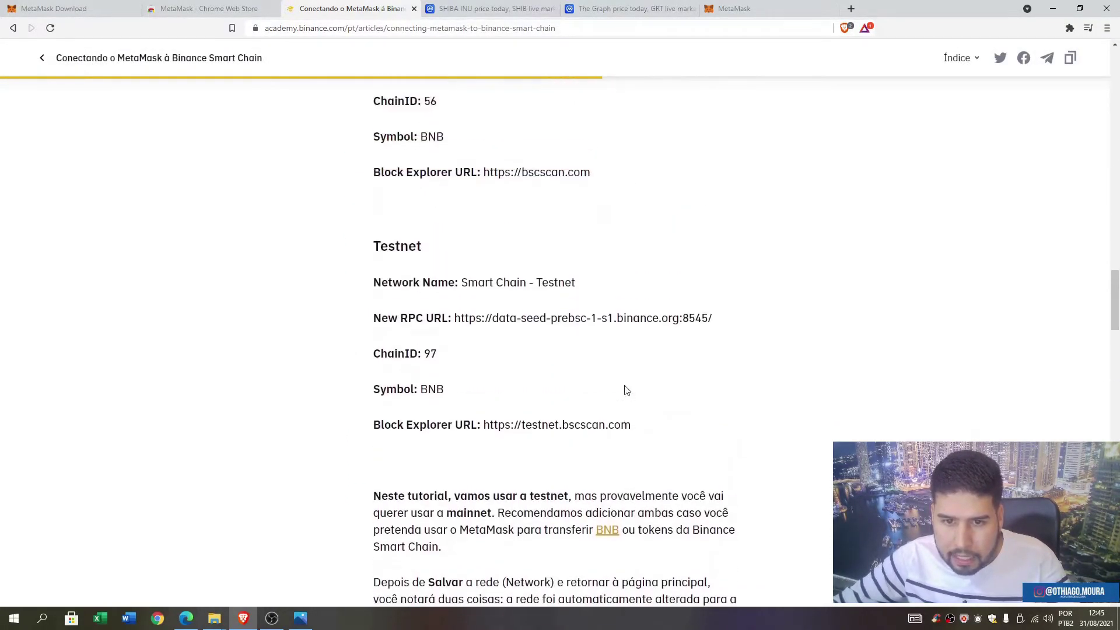
scroll(609, 358, up, 6)
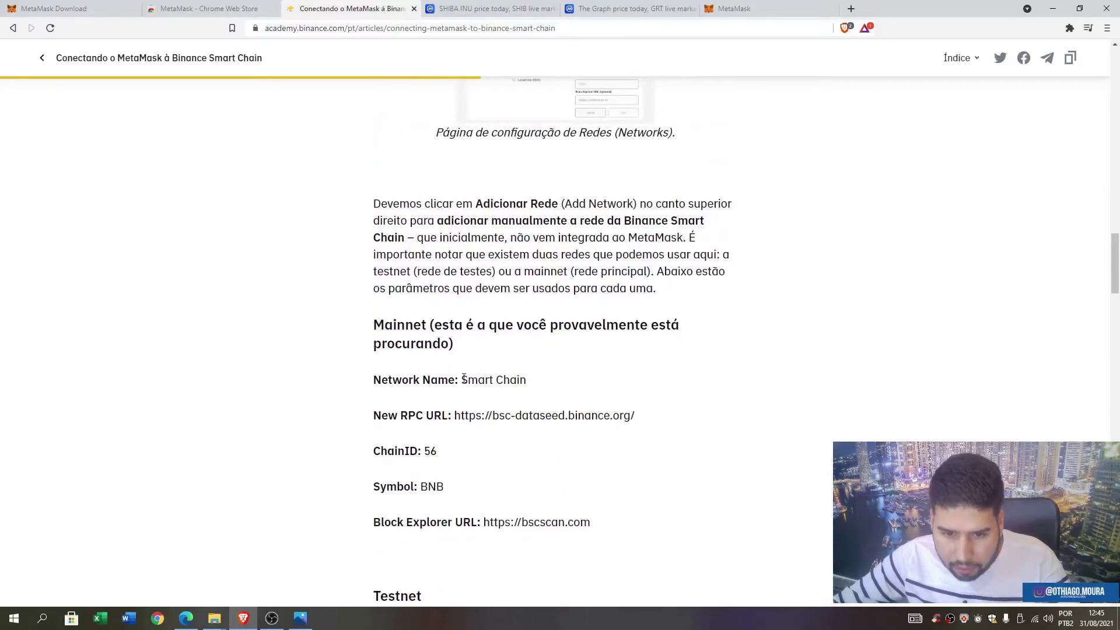
Copy the Mainnet network name Smart Chain from the article into the new network's name
mouse_move(461, 379)
mouse_down()
mouse_move(542, 382)
mouse_move(461, 380)
mouse_up()
right_click(479, 380)
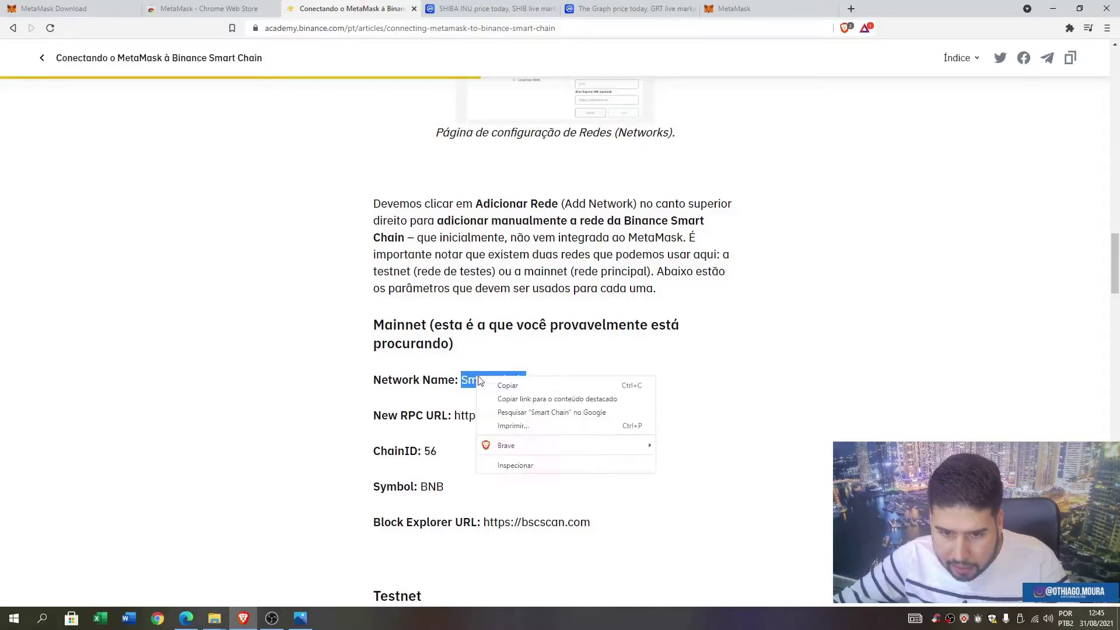
click(503, 385)
click(737, 8)
right_click(659, 280)
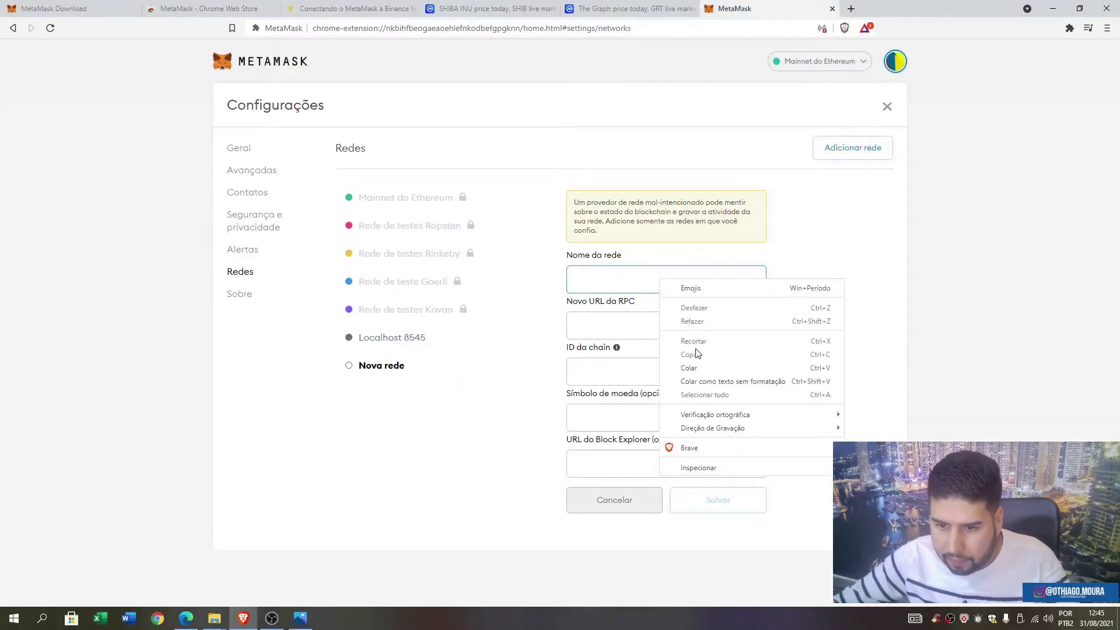
click(689, 367)
click(383, 8)
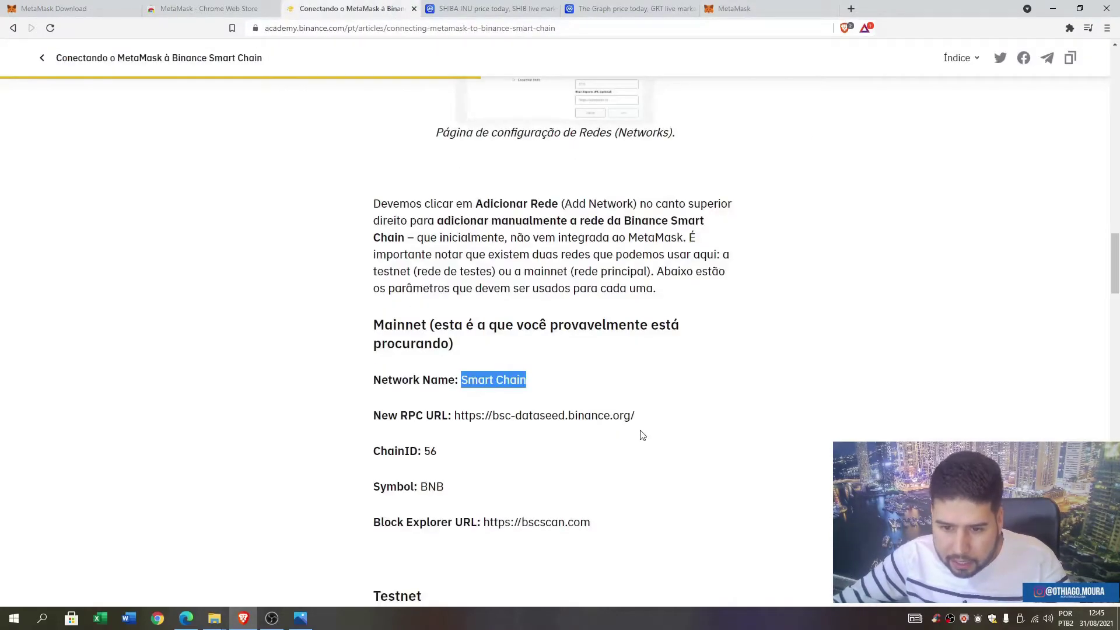
drag(634, 415, 454, 415)
right_click(495, 418)
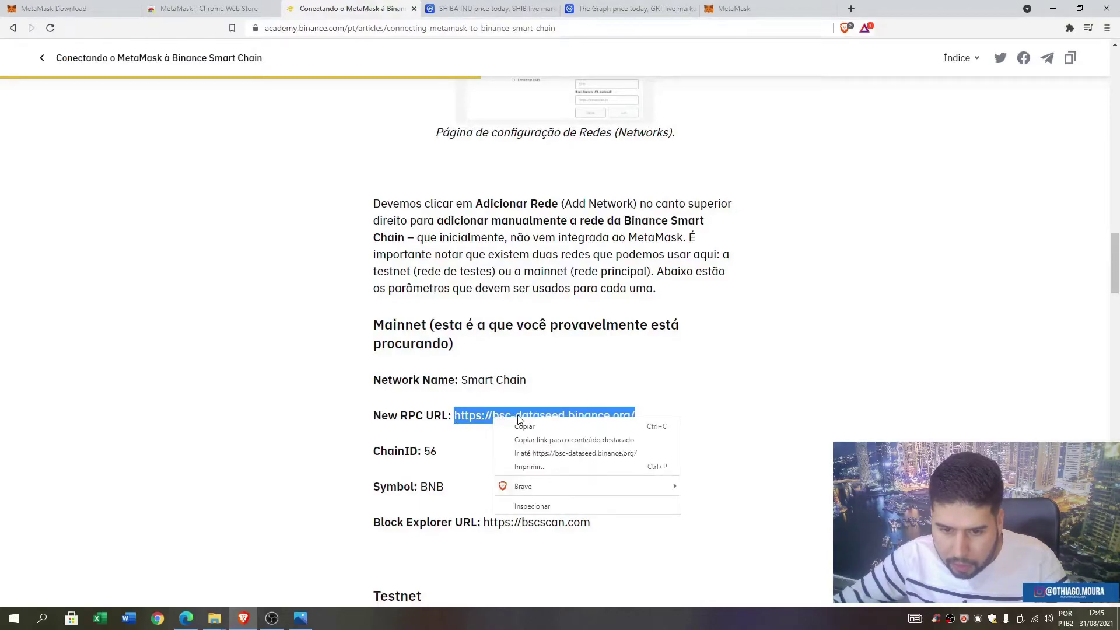
right_click(523, 414)
click(525, 426)
click(737, 9)
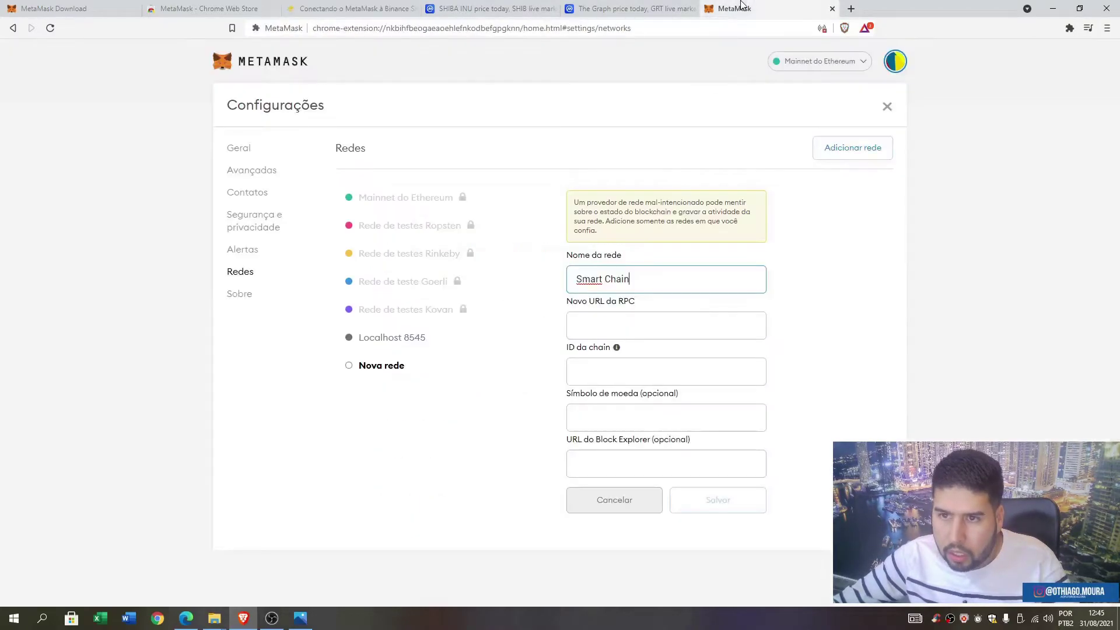
right_click(645, 325)
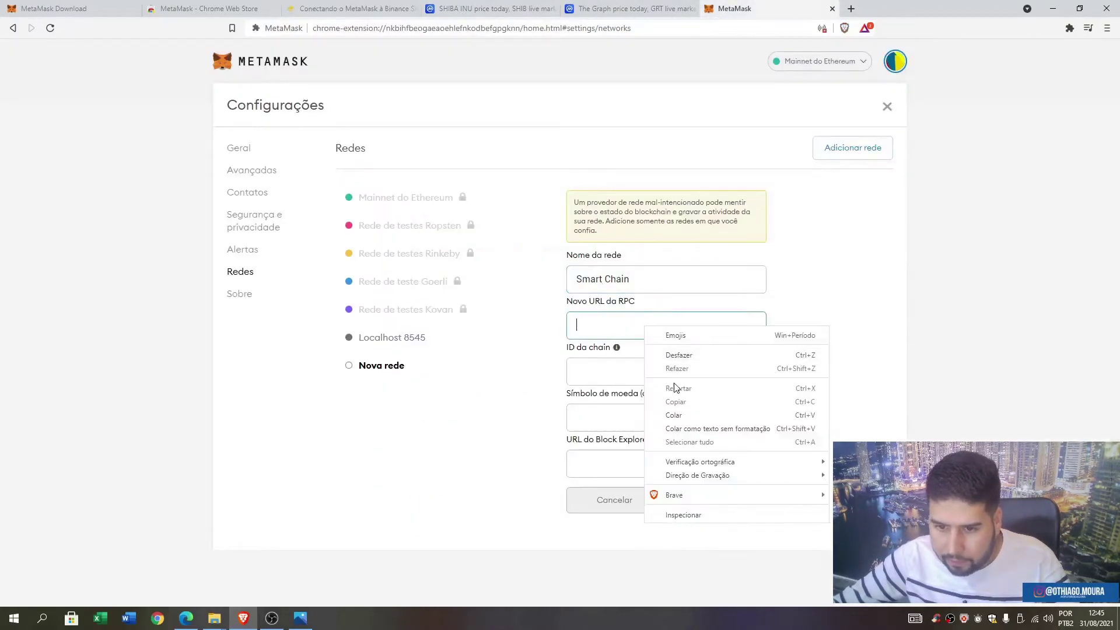
click(674, 415)
key(Tab)
Copy the Mainnet ChainID 56 from the article into the new network's chain ID
click(352, 8)
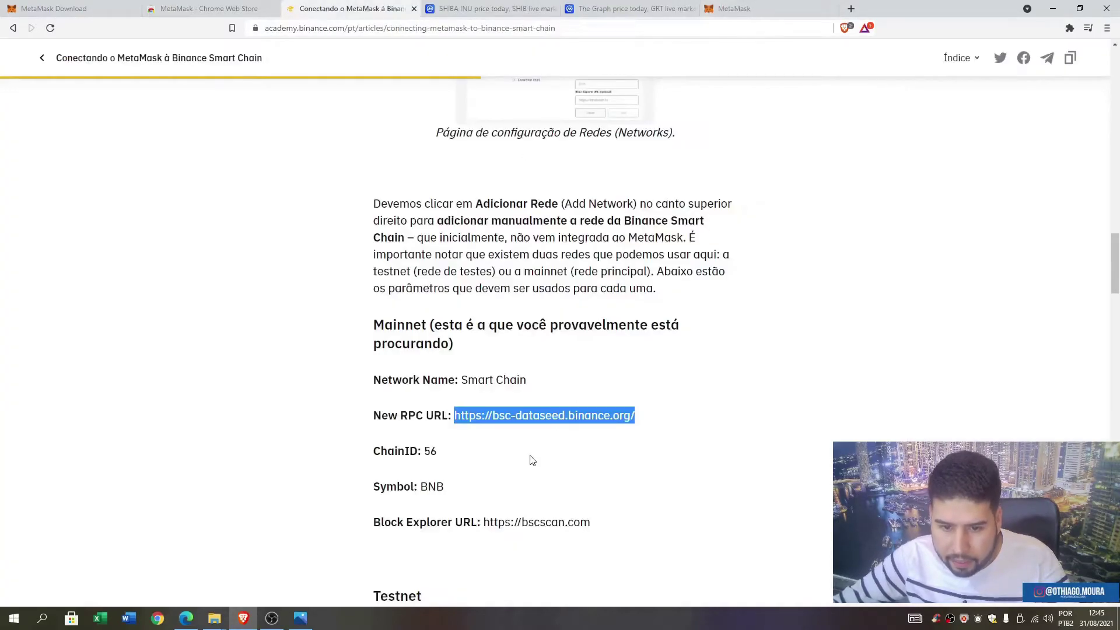
drag(437, 452, 423, 449)
click(427, 451)
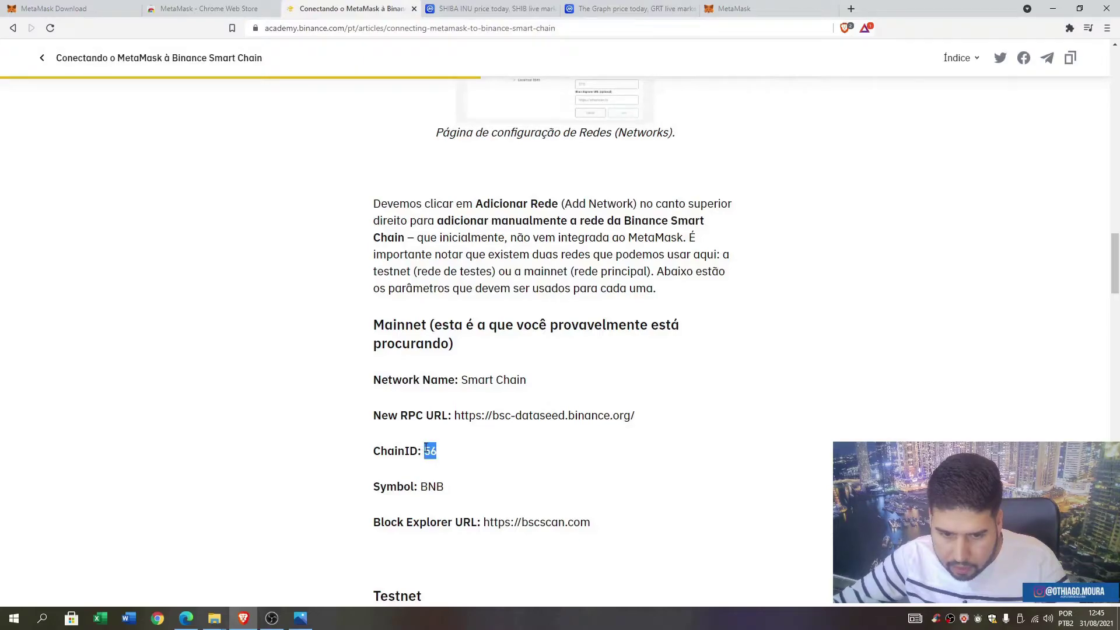
right_click(429, 451)
click(461, 456)
click(758, 8)
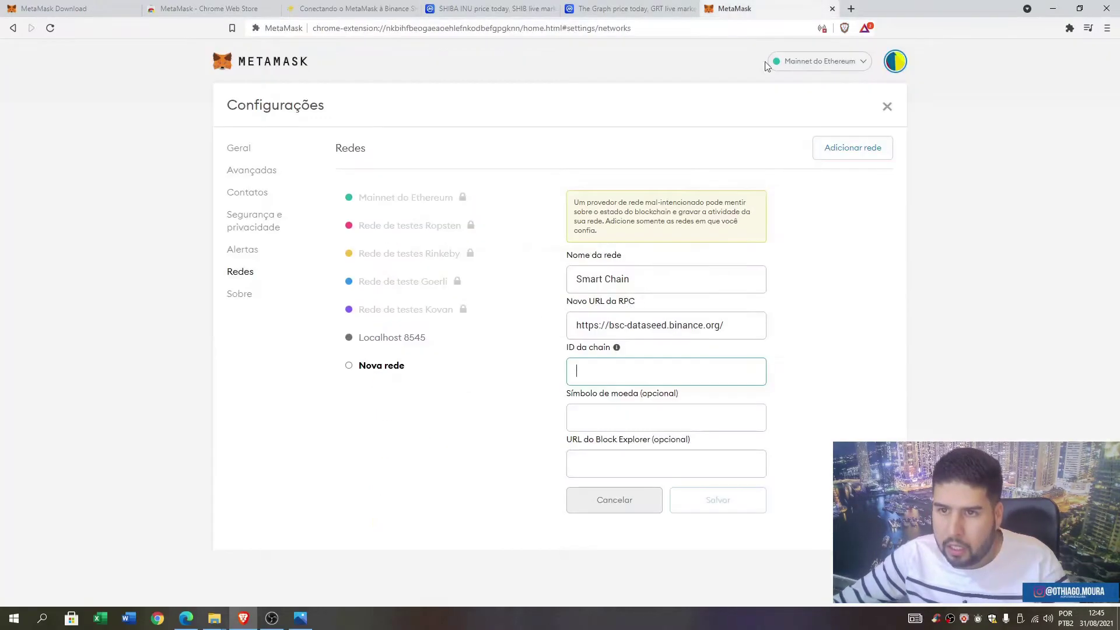
right_click(603, 379)
click(632, 462)
Copy the Mainnet symbol BNB from the article into the new network's currency symbol
click(619, 417)
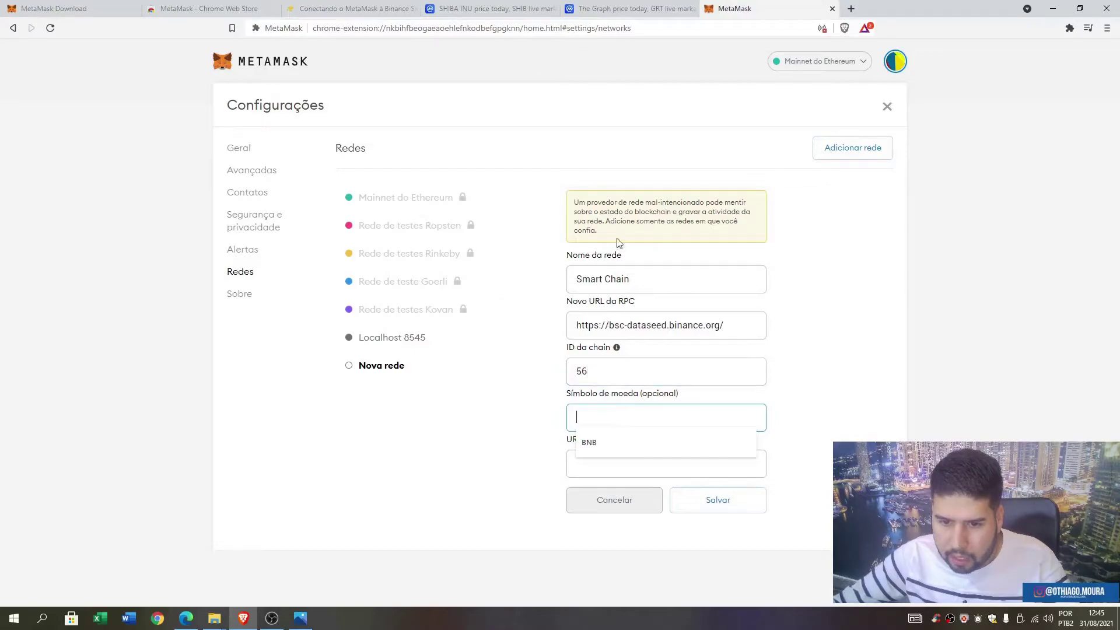
click(350, 8)
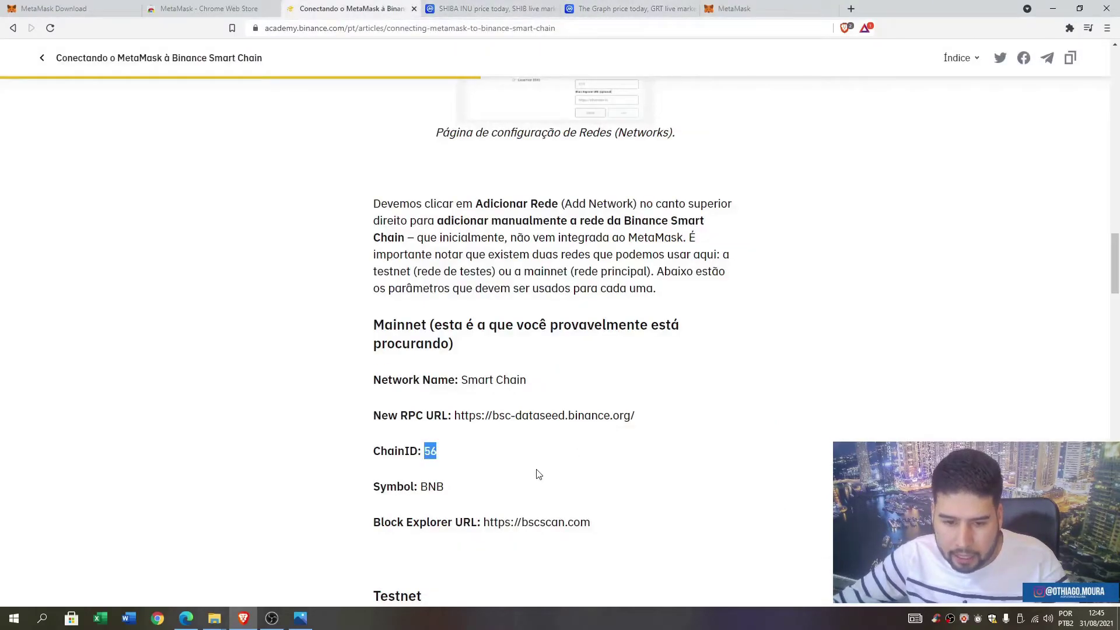
double_click(432, 486)
right_click(433, 489)
click(461, 495)
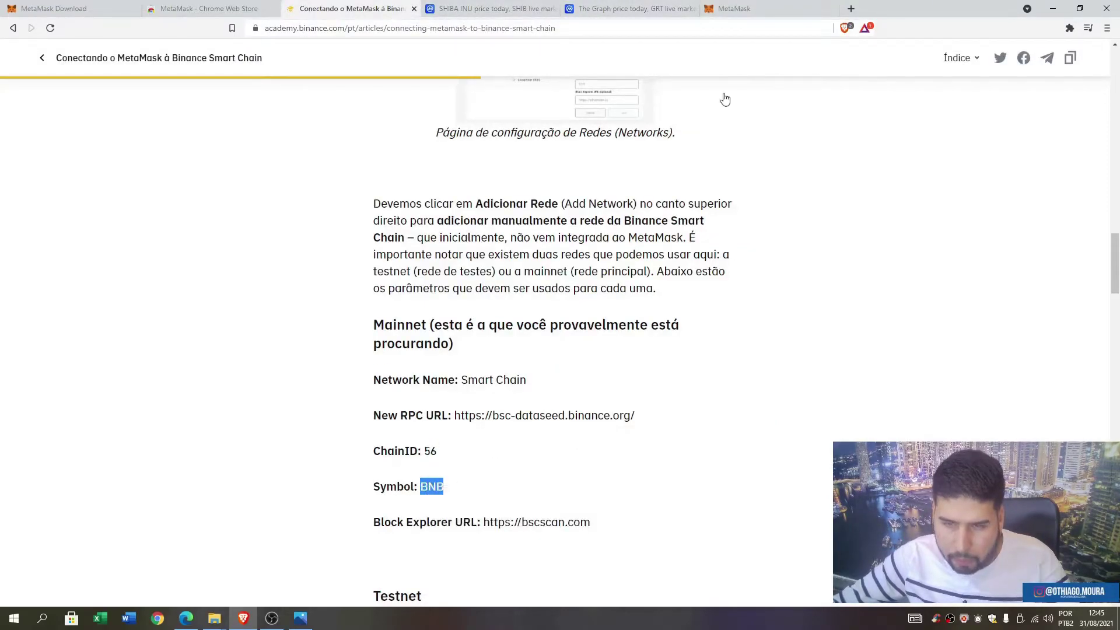
click(734, 8)
right_click(632, 424)
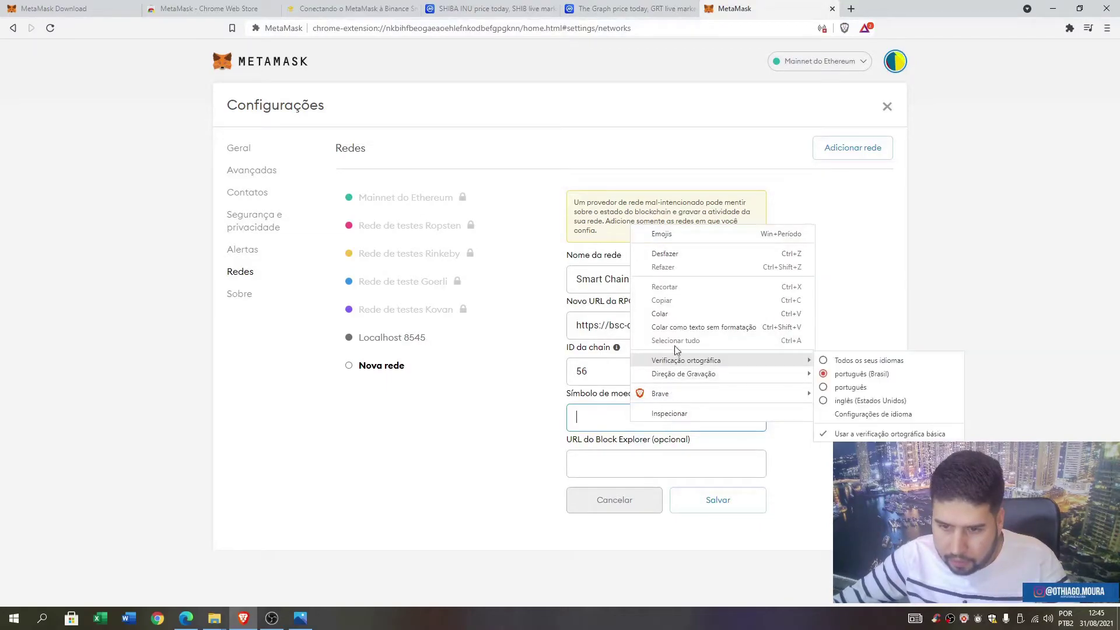
click(667, 314)
click(350, 8)
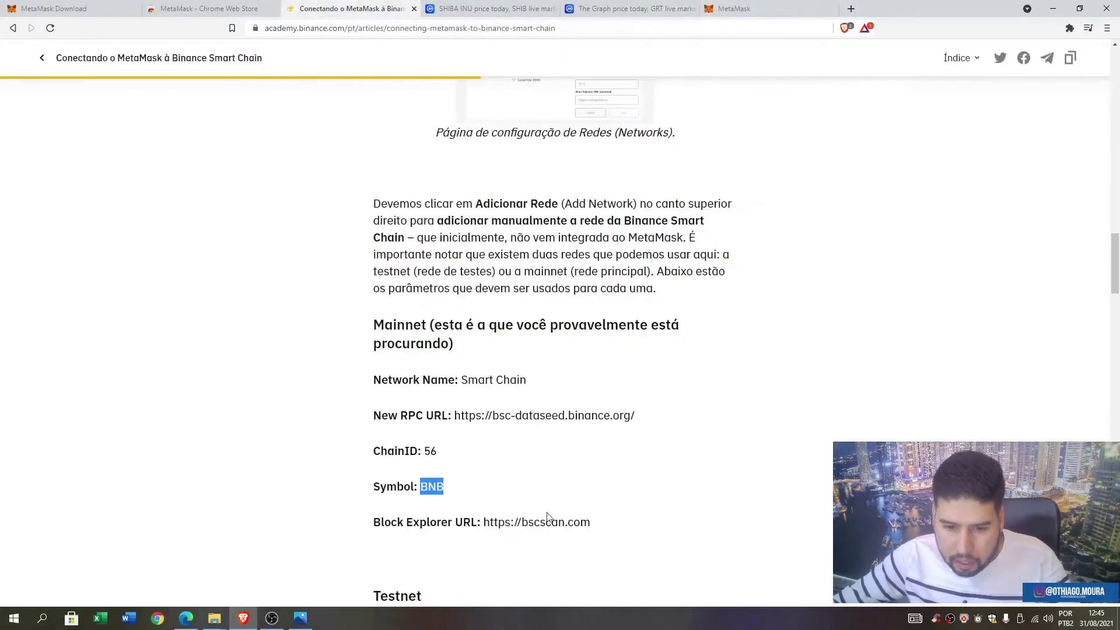
drag(597, 528, 481, 527)
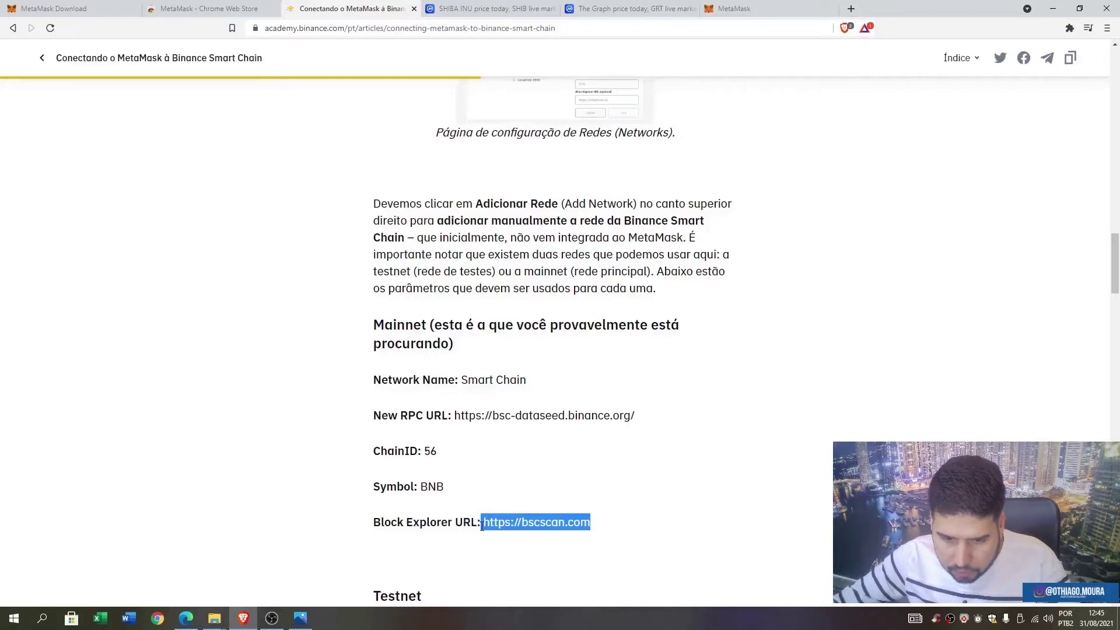
right_click(514, 524)
click(539, 431)
click(775, 7)
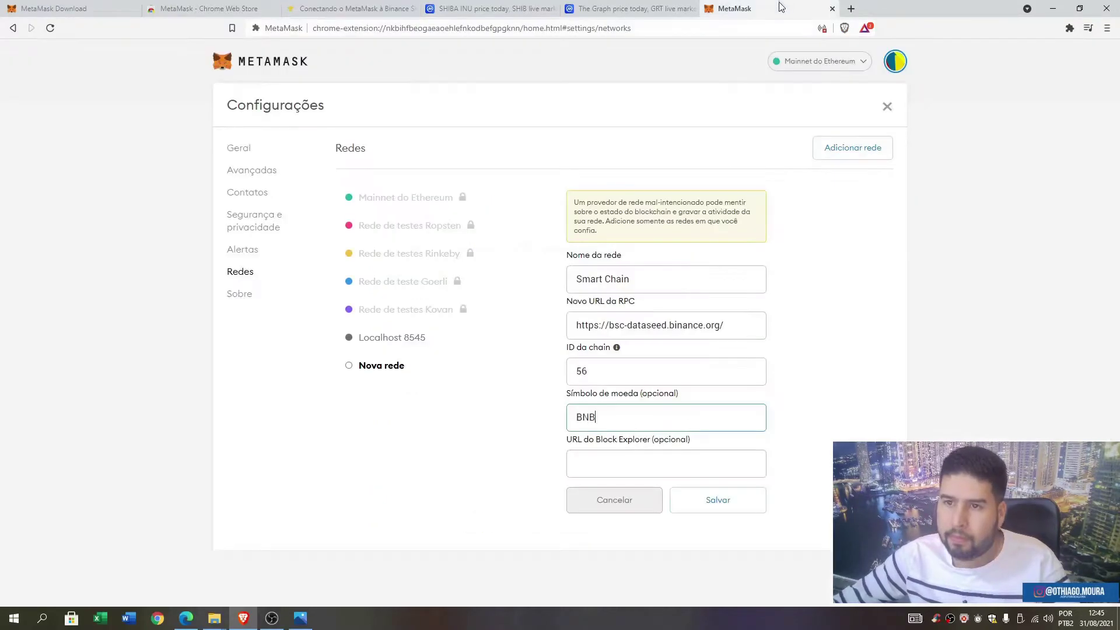
right_click(634, 454)
click(594, 465)
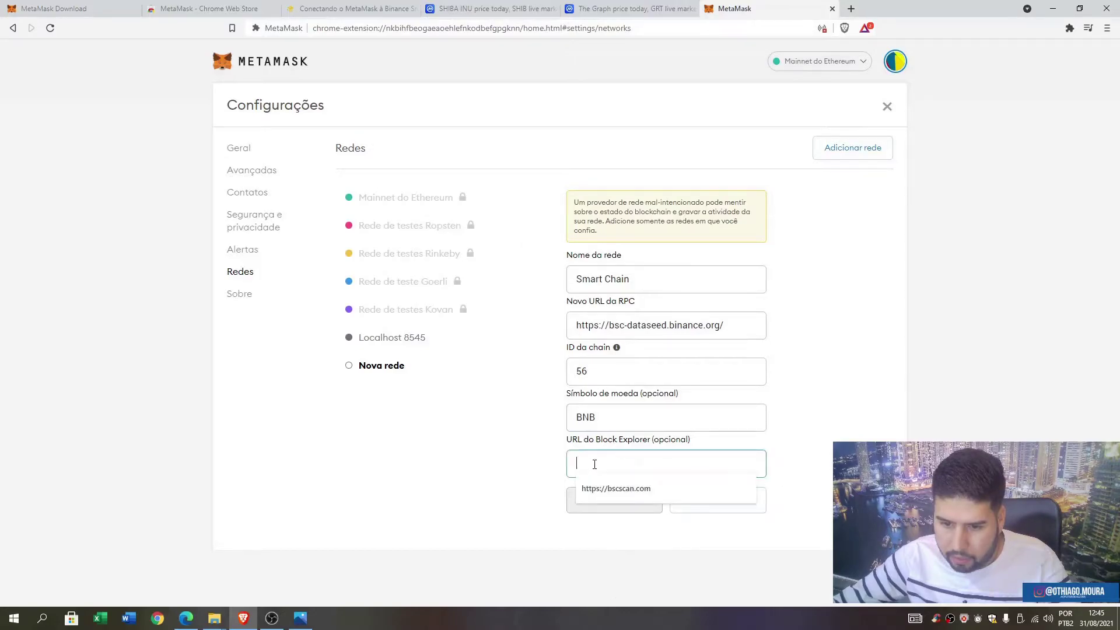
right_click(594, 465)
click(623, 355)
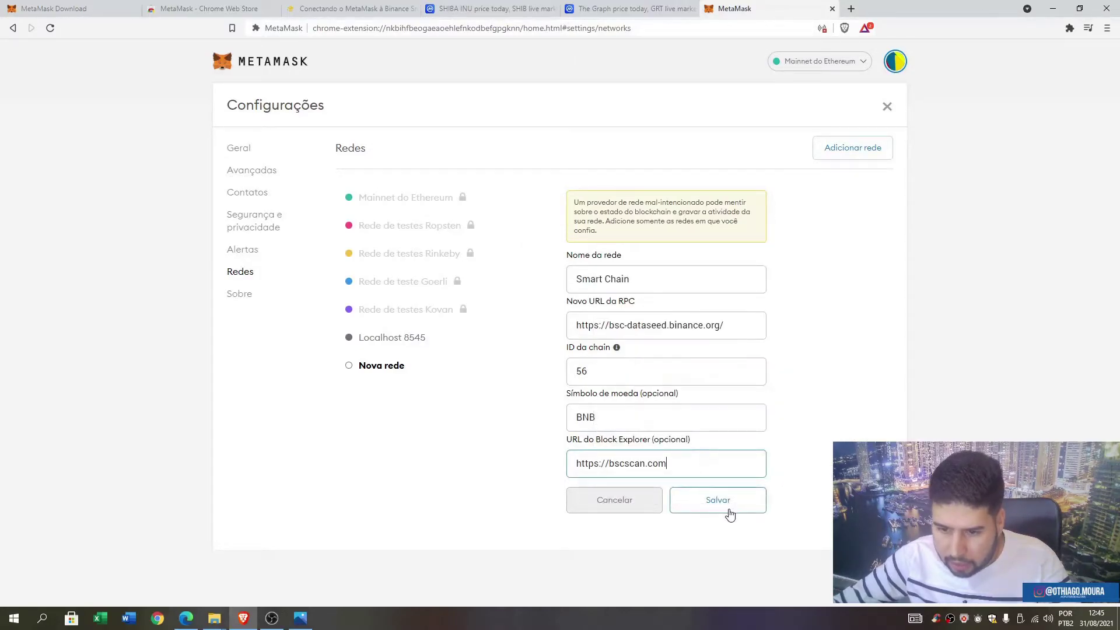
click(729, 512)
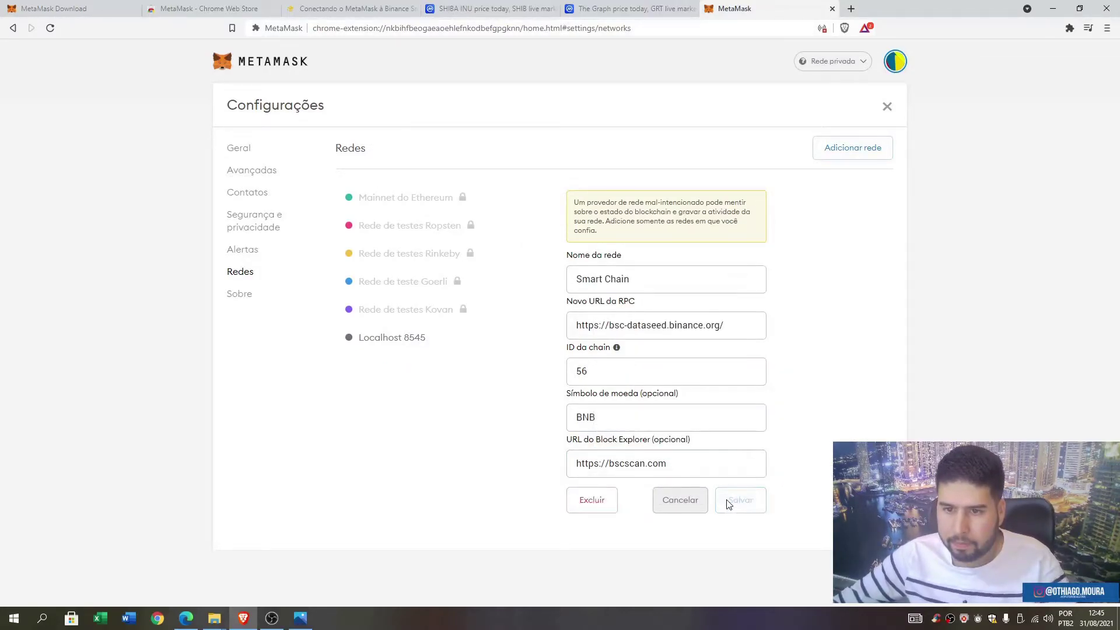
Switch the wallet to Mainnet do Ethereum to view its assets, and switch it back to Smart Chain
click(832, 63)
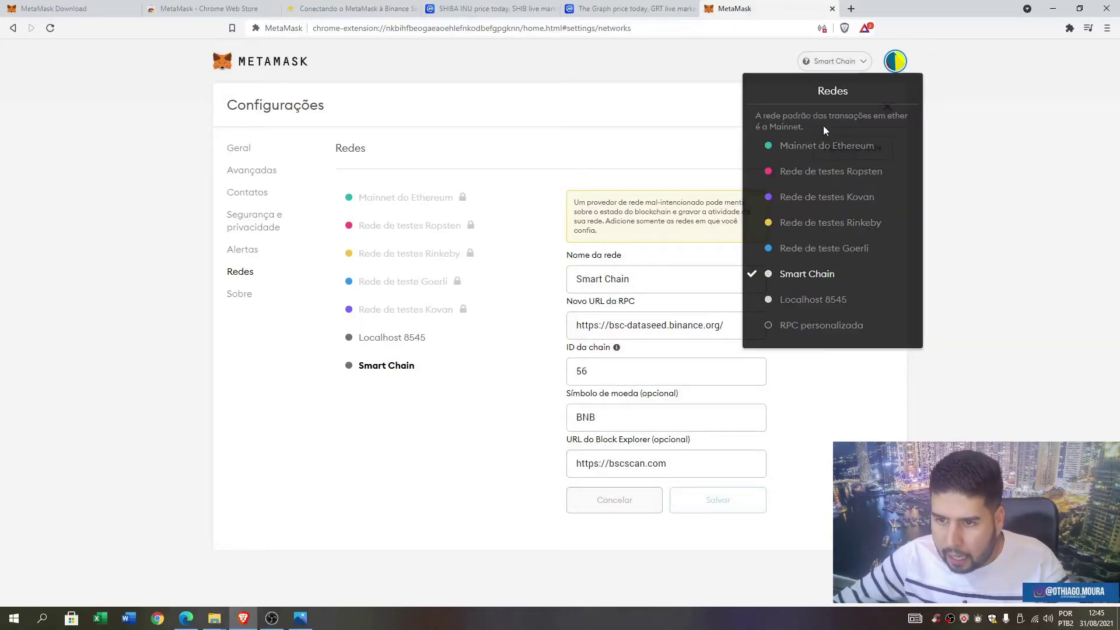
click(827, 147)
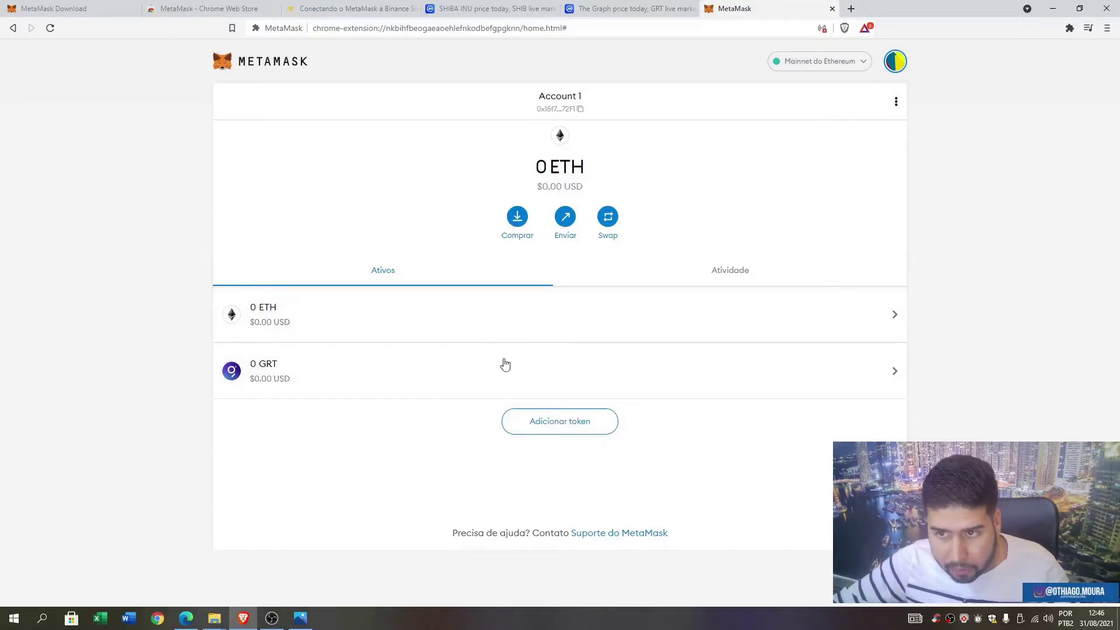
click(807, 63)
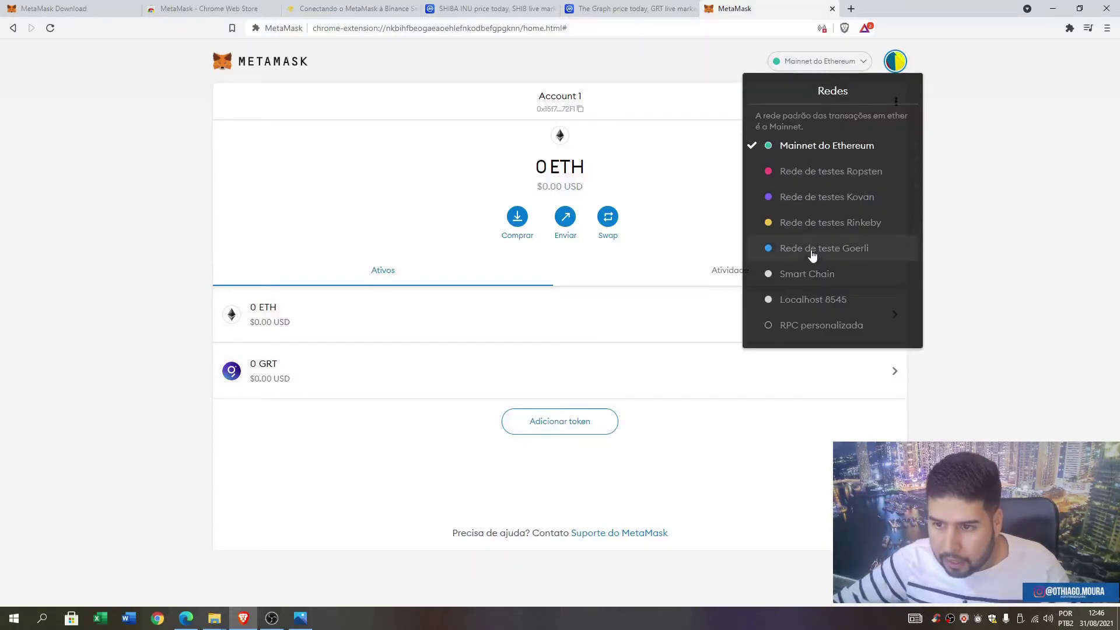
click(988, 396)
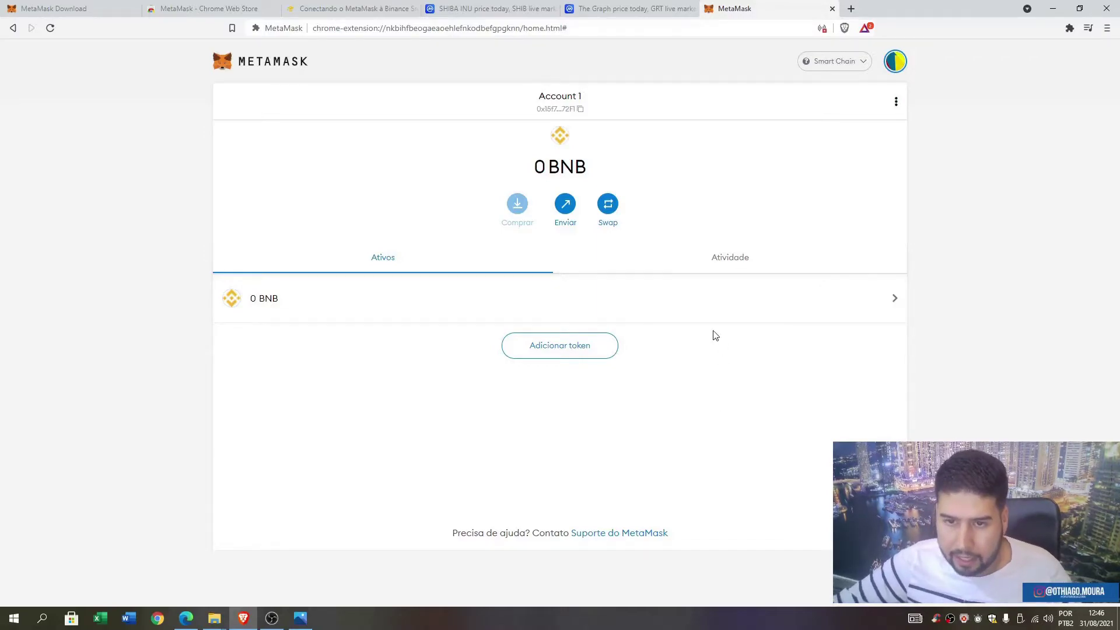
Search CoinMarketCap for cake, open the PancakeSwap (CAKE) page and copy its Binance Smart Chain contract address
click(484, 9)
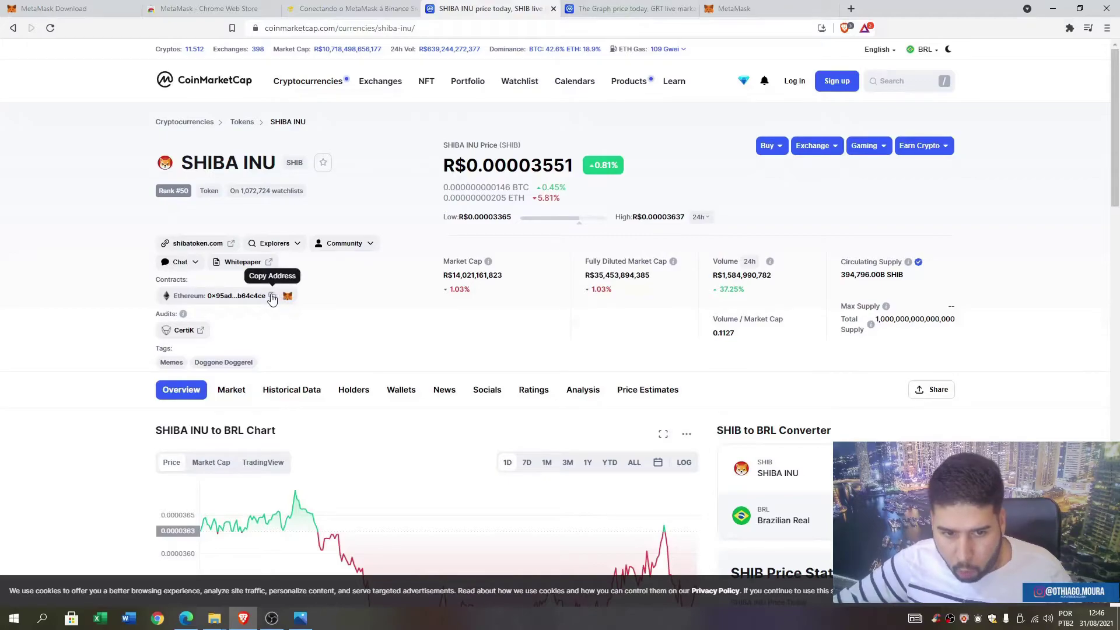
click(901, 82)
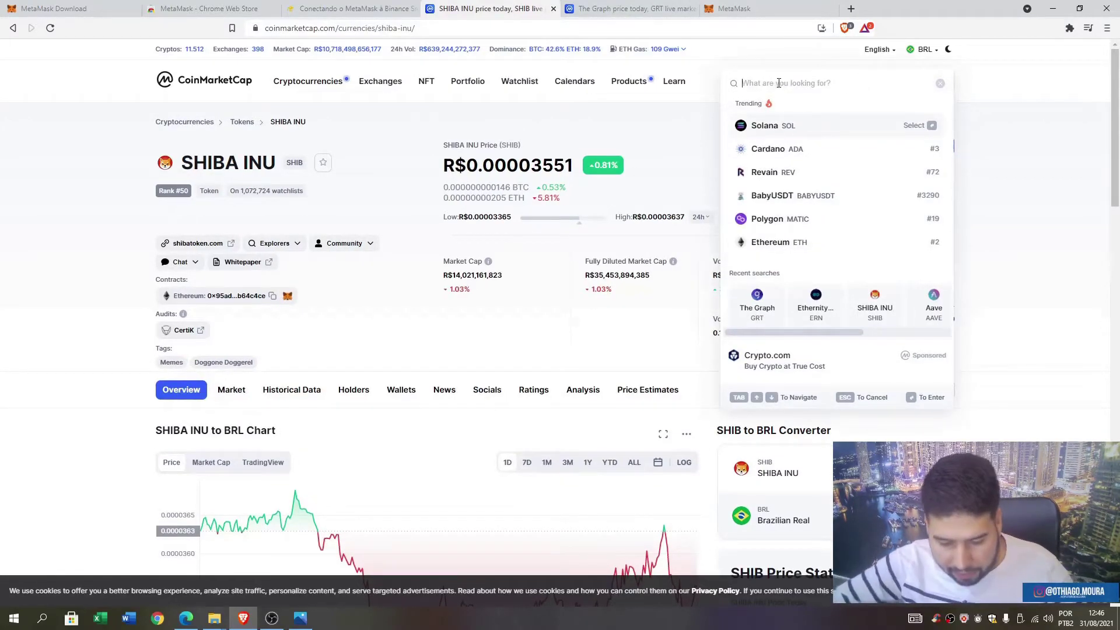
text(cake)
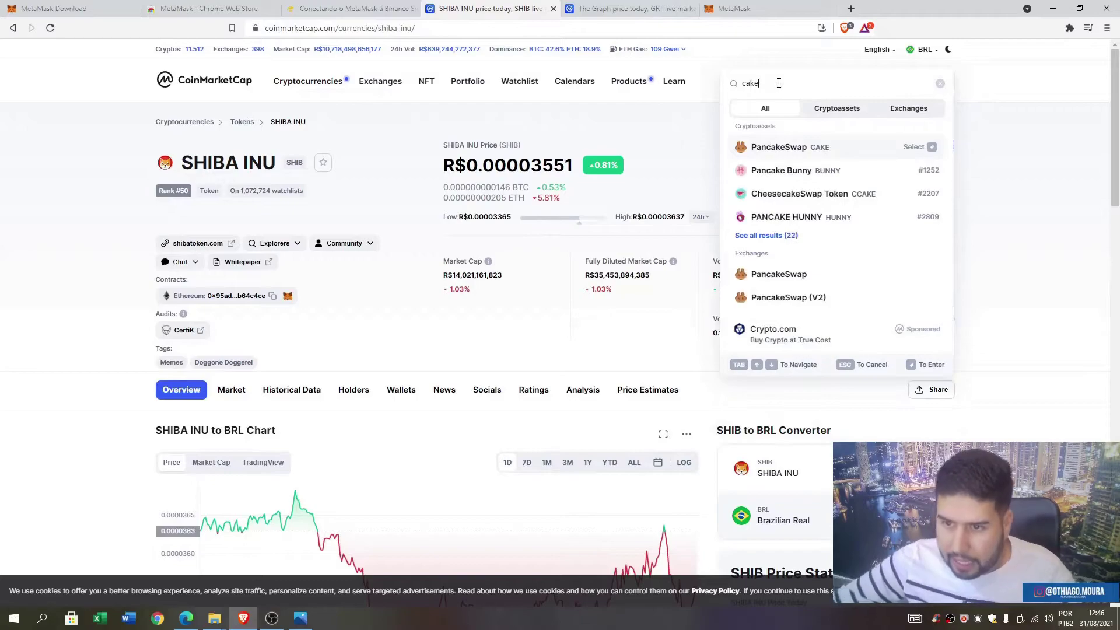
click(776, 151)
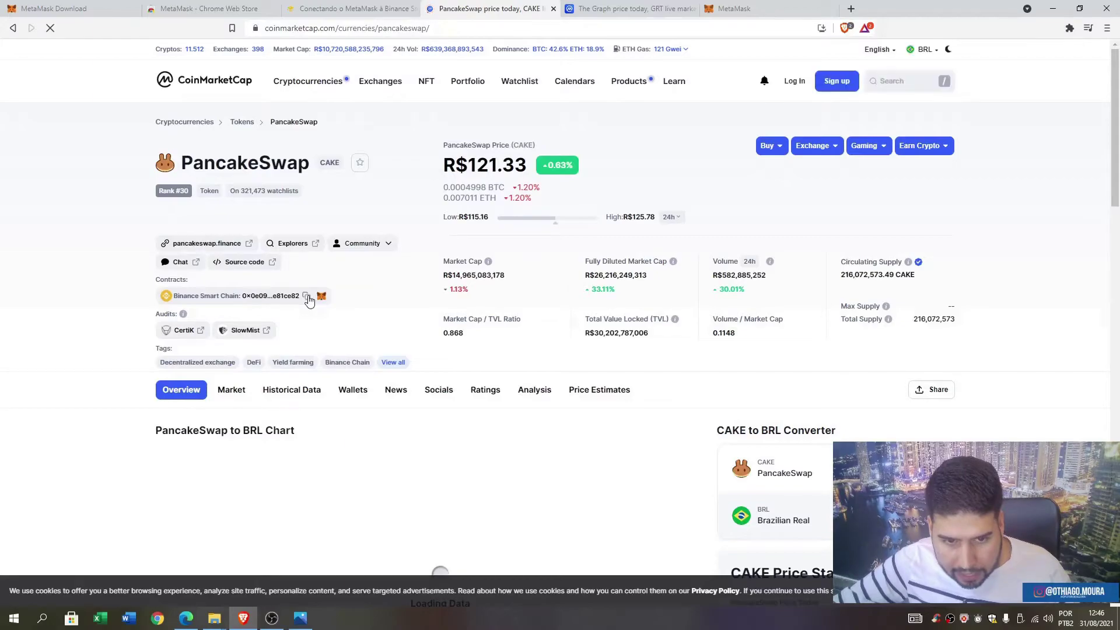
click(305, 296)
Add the Cake token to the MetaMask wallet on Smart Chain using the copied contract address, and return to the account's asset list
click(747, 9)
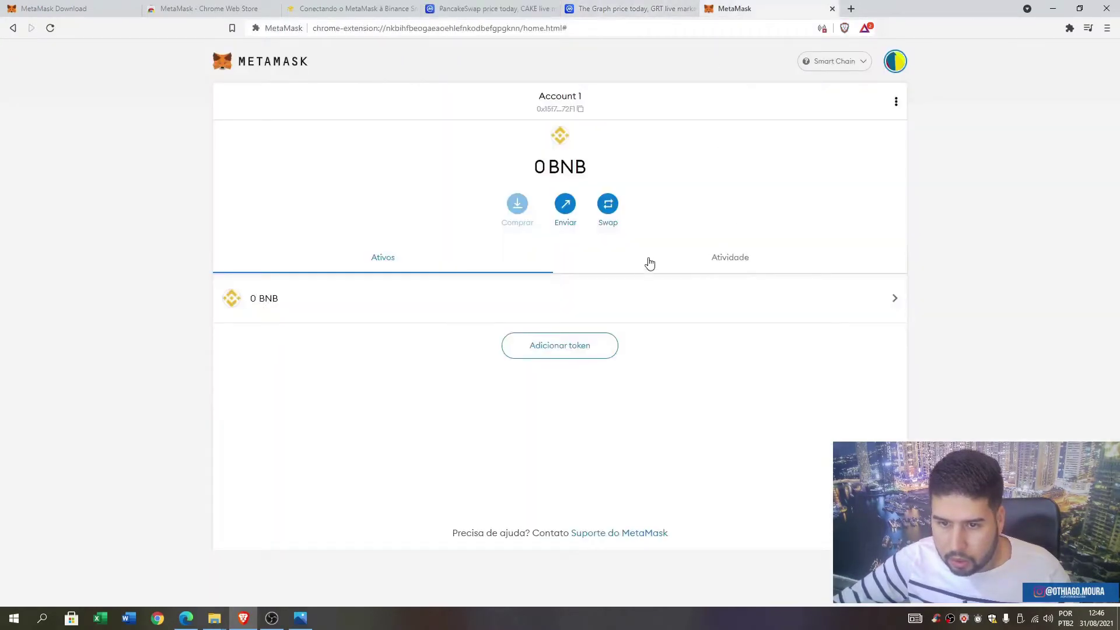
click(582, 346)
right_click(547, 189)
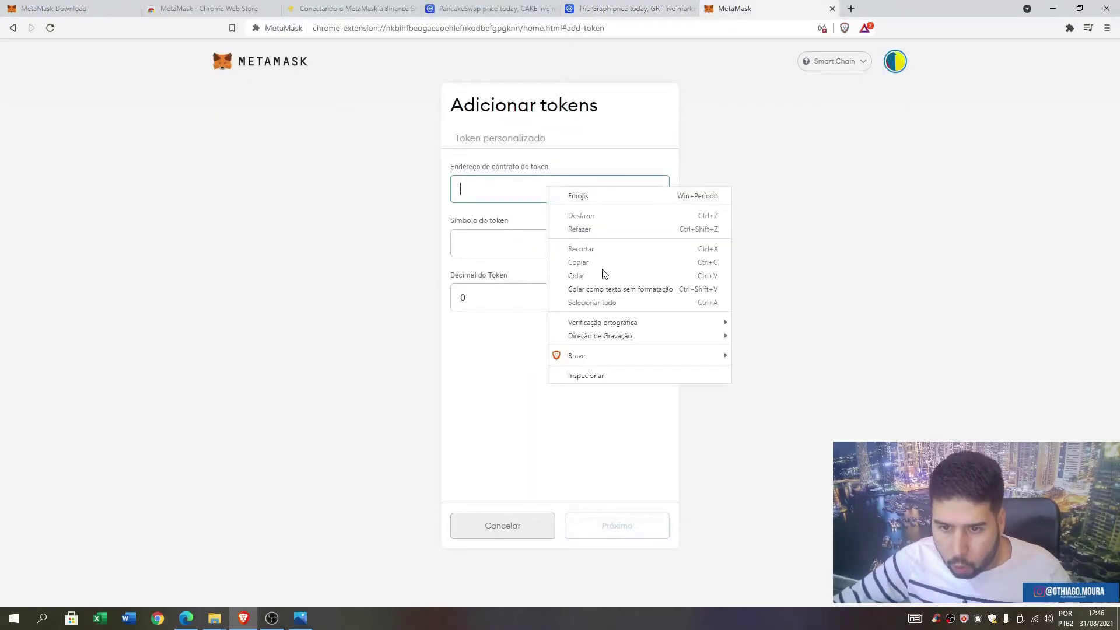
click(576, 276)
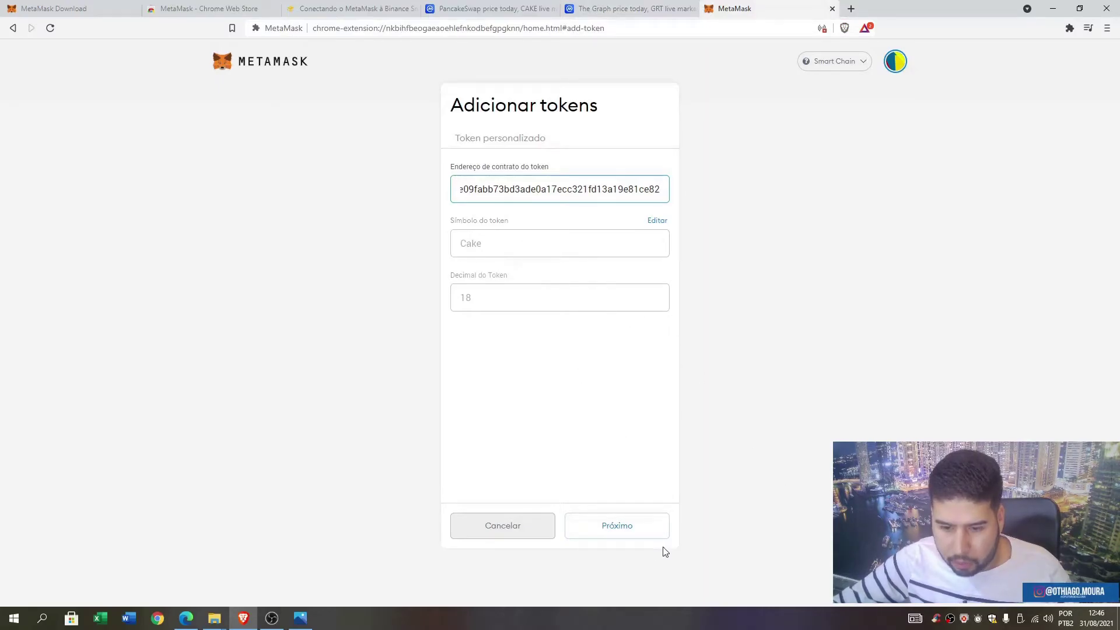
click(642, 531)
click(624, 527)
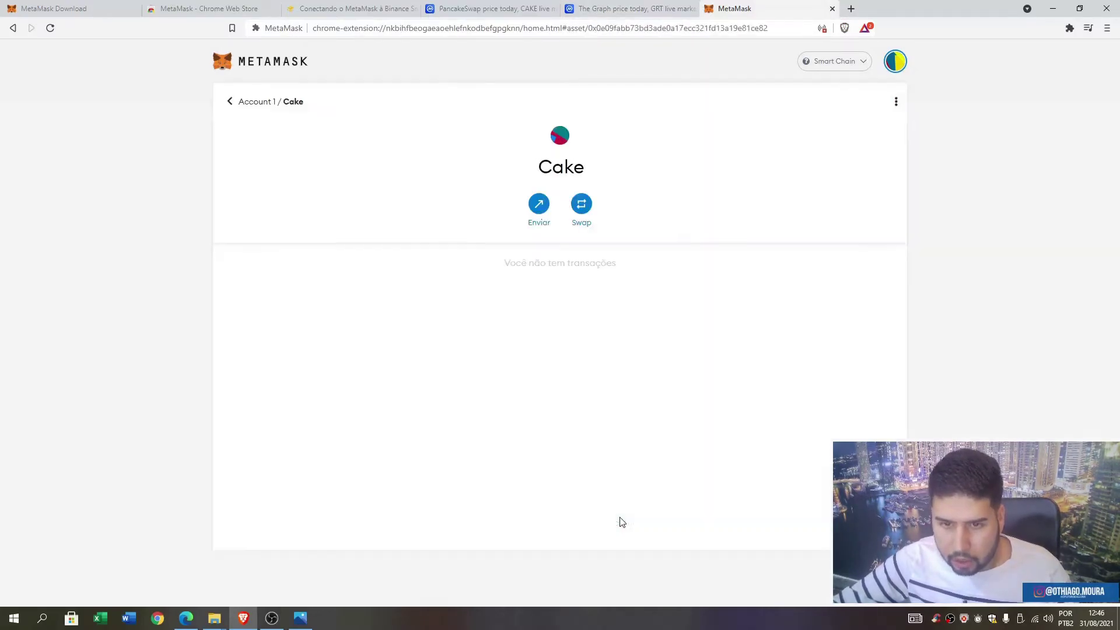
click(233, 102)
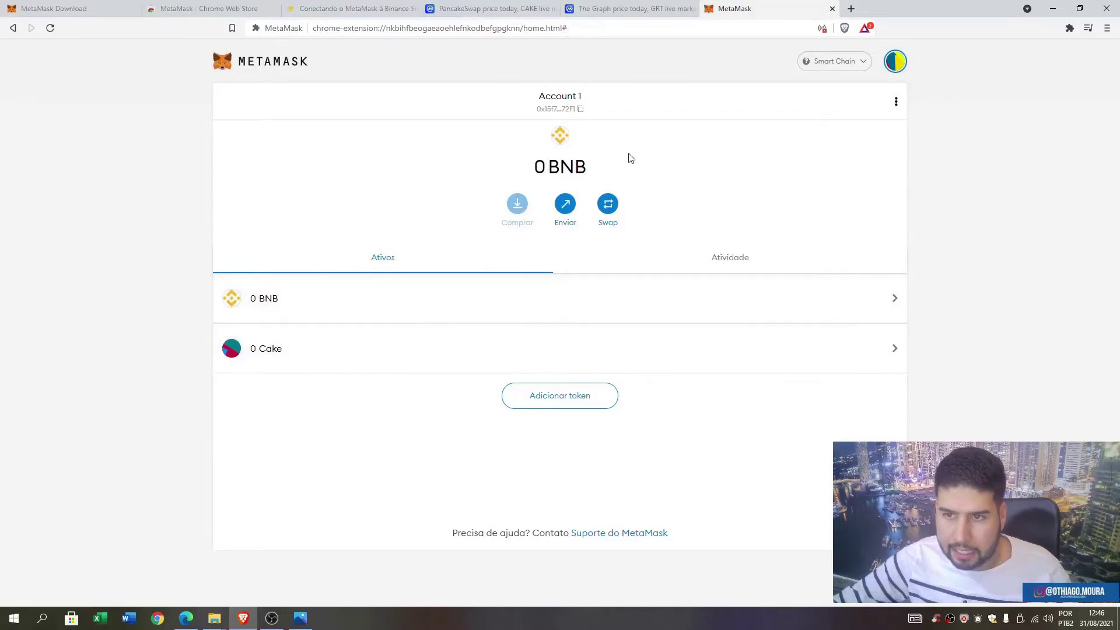
Switch back to CoinMarketCap and open the cryptocurrency ranking by market cap
click(663, 8)
click(496, 8)
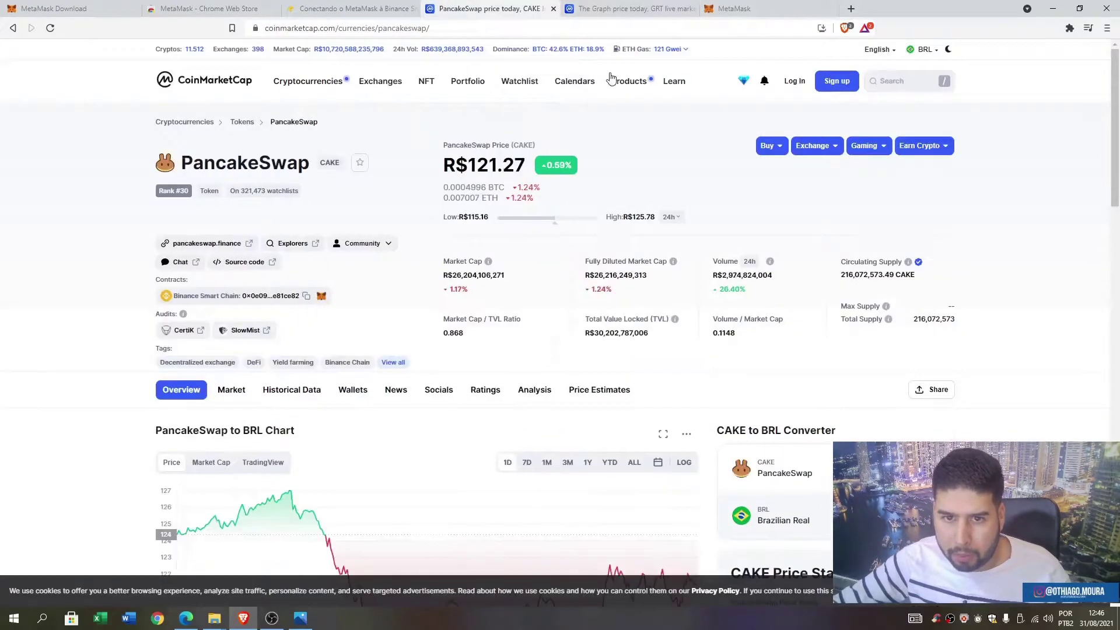
click(911, 86)
mouse_move(344, 82)
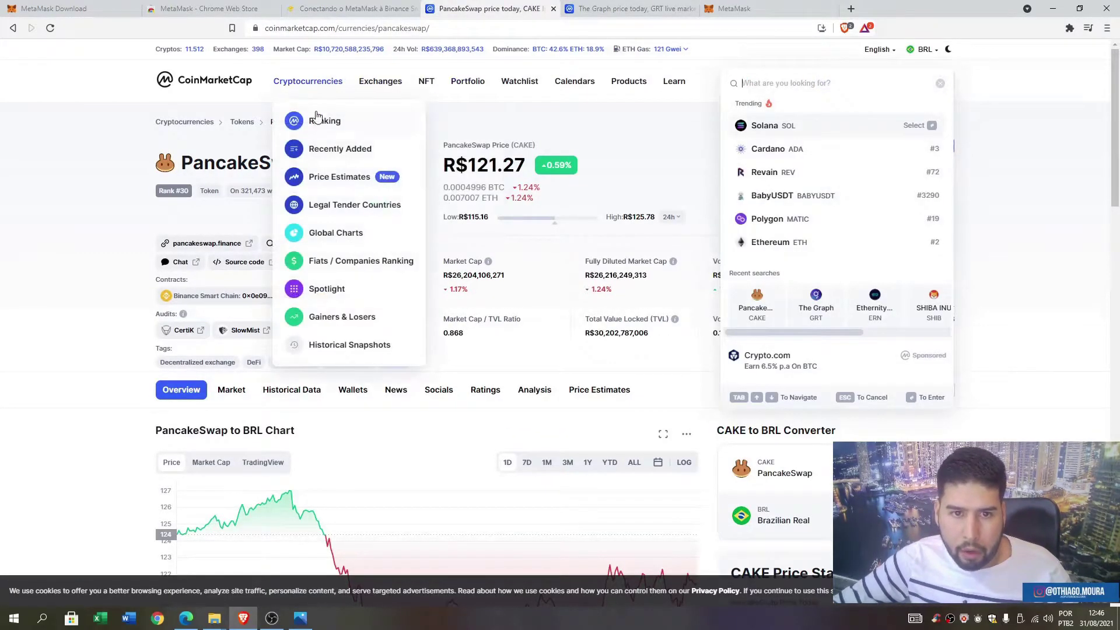
click(317, 119)
Find BitTorrent (BTT) in the cryptocurrency ranking and open its page in a new tab
scroll(332, 282, down, 1)
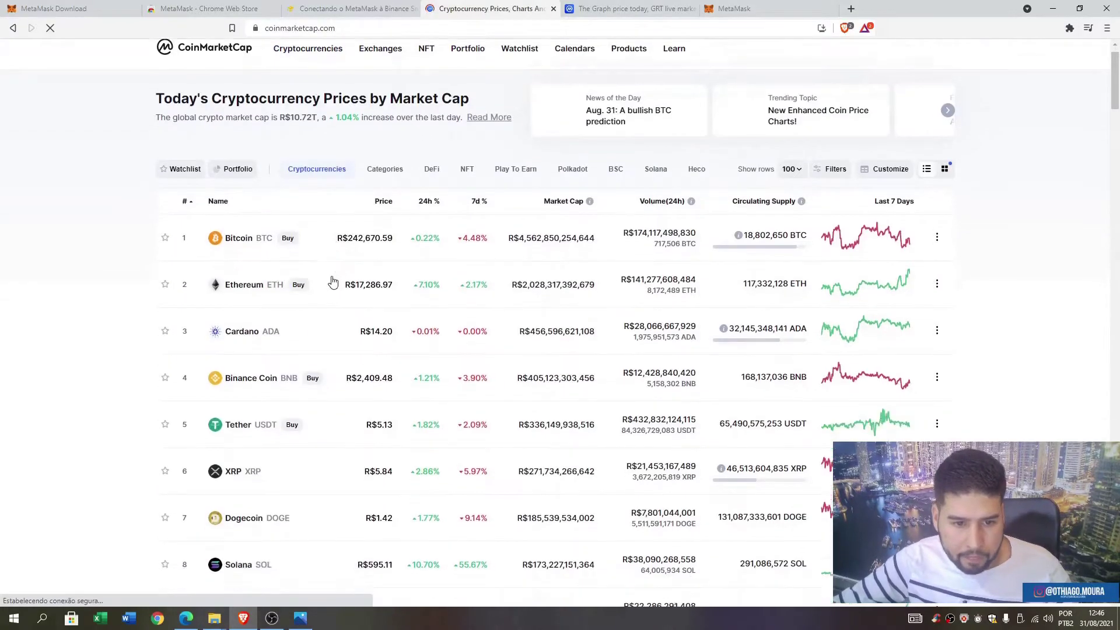
scroll(333, 282, down, 4)
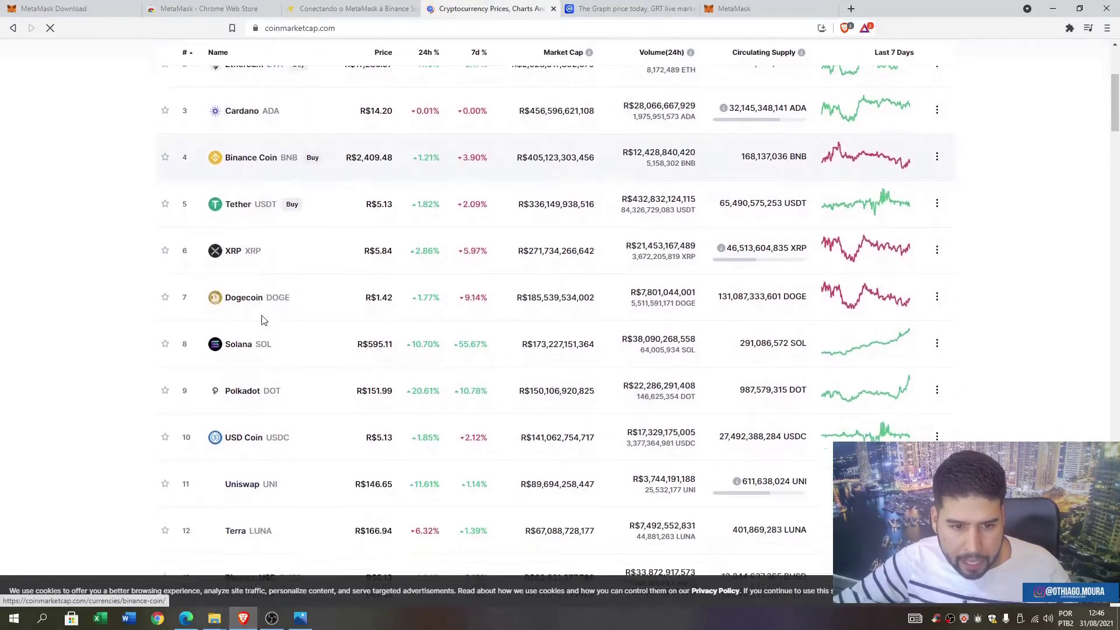
scroll(262, 320, down, 5)
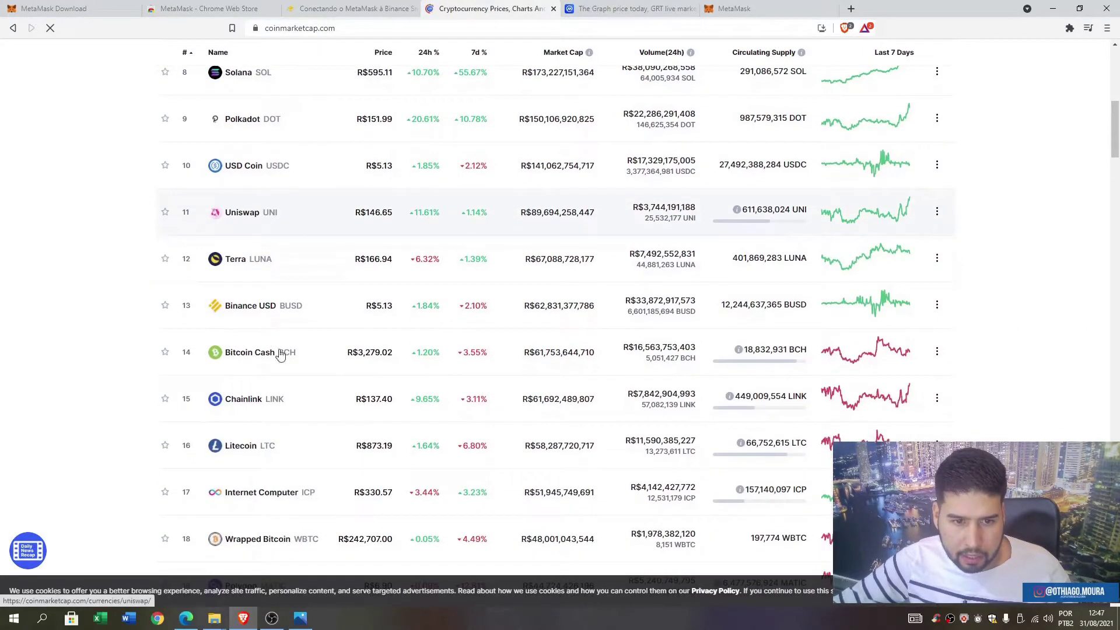
scroll(280, 355, down, 5)
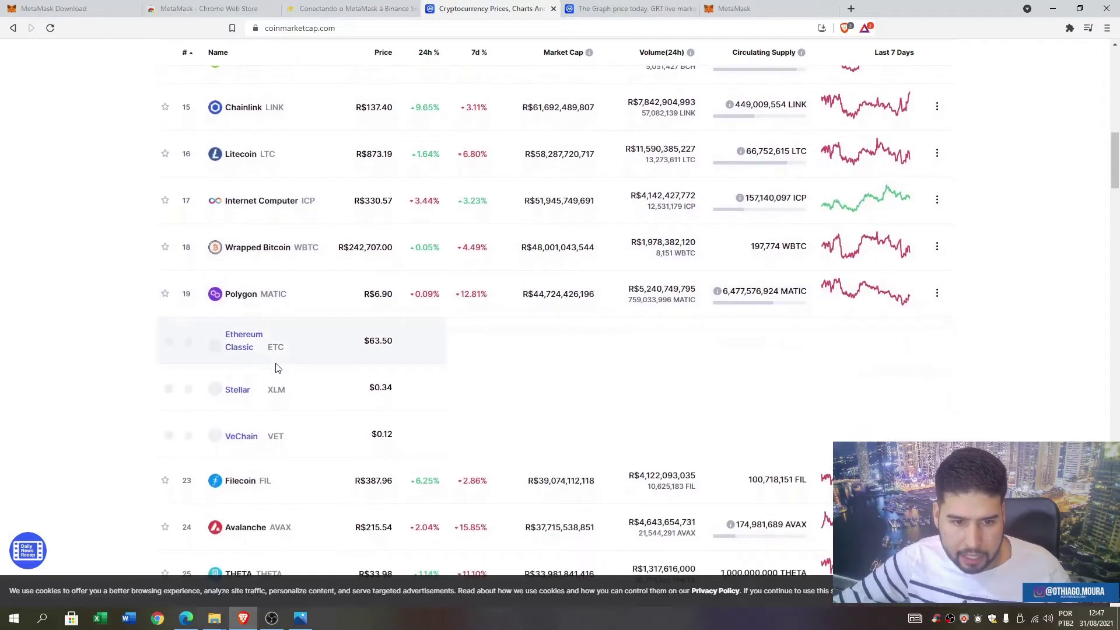
scroll(307, 353, down, 3)
scroll(308, 351, down, 2)
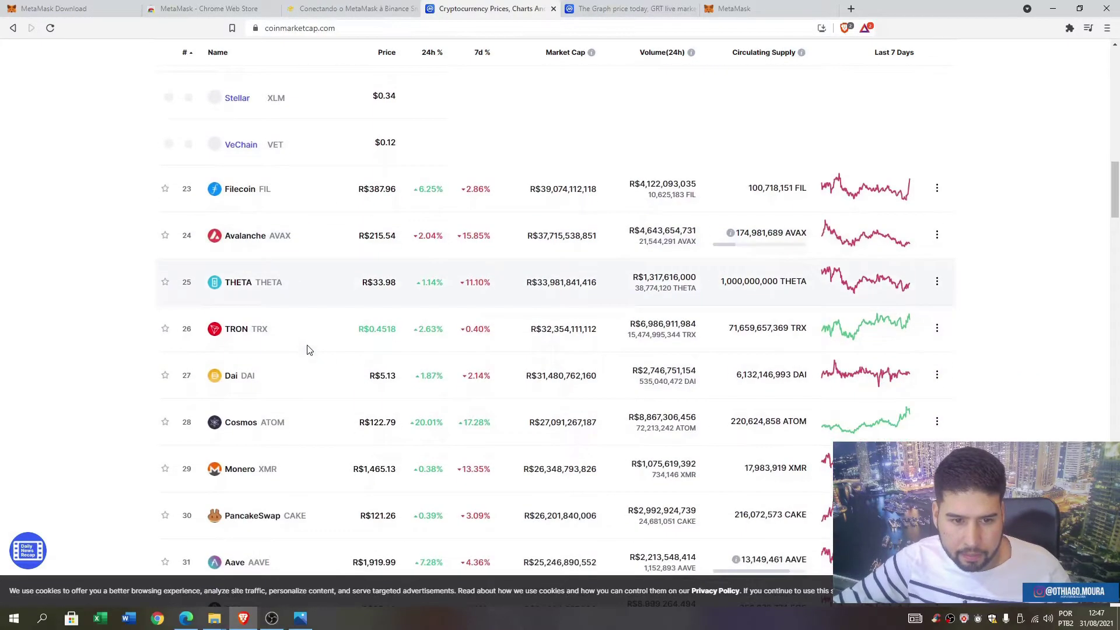
scroll(308, 350, down, 4)
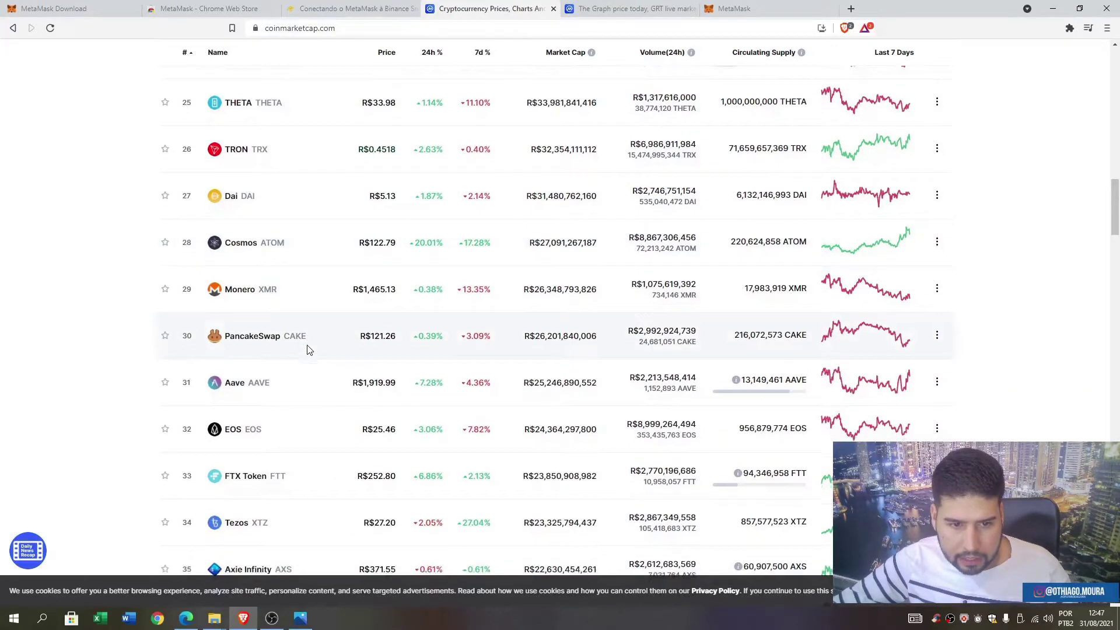
scroll(309, 350, down, 2)
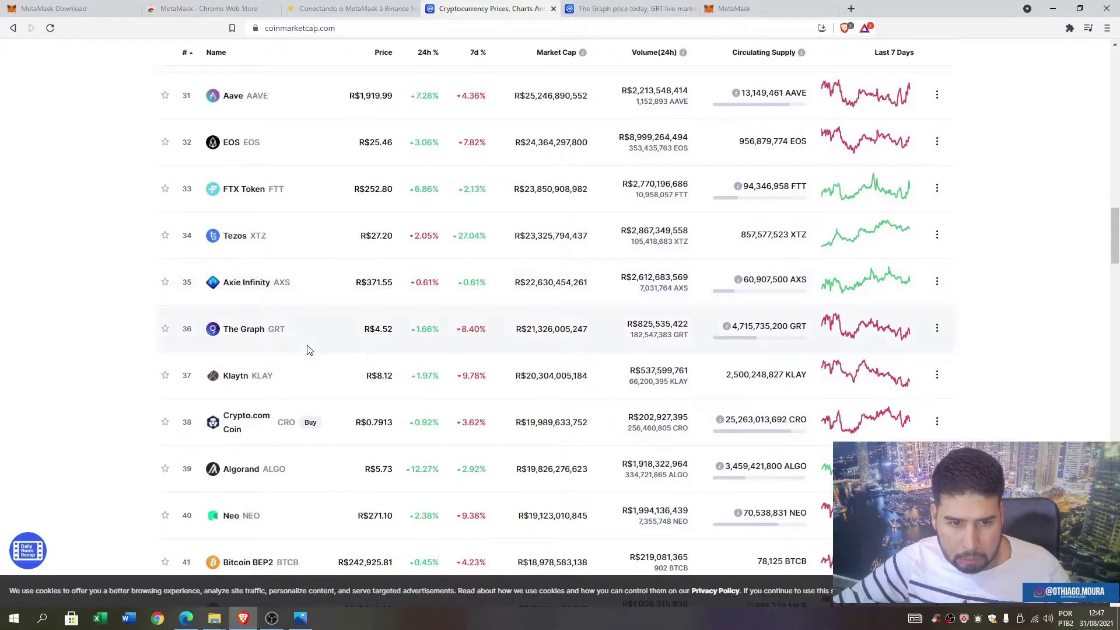
scroll(309, 350, down, 4)
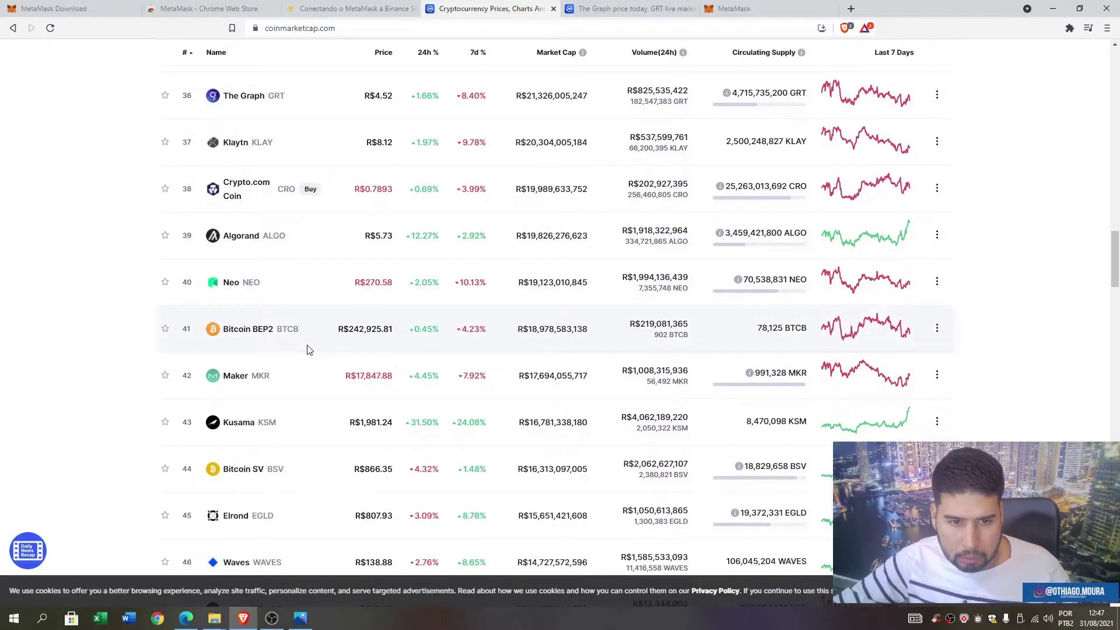
scroll(308, 350, down, 4)
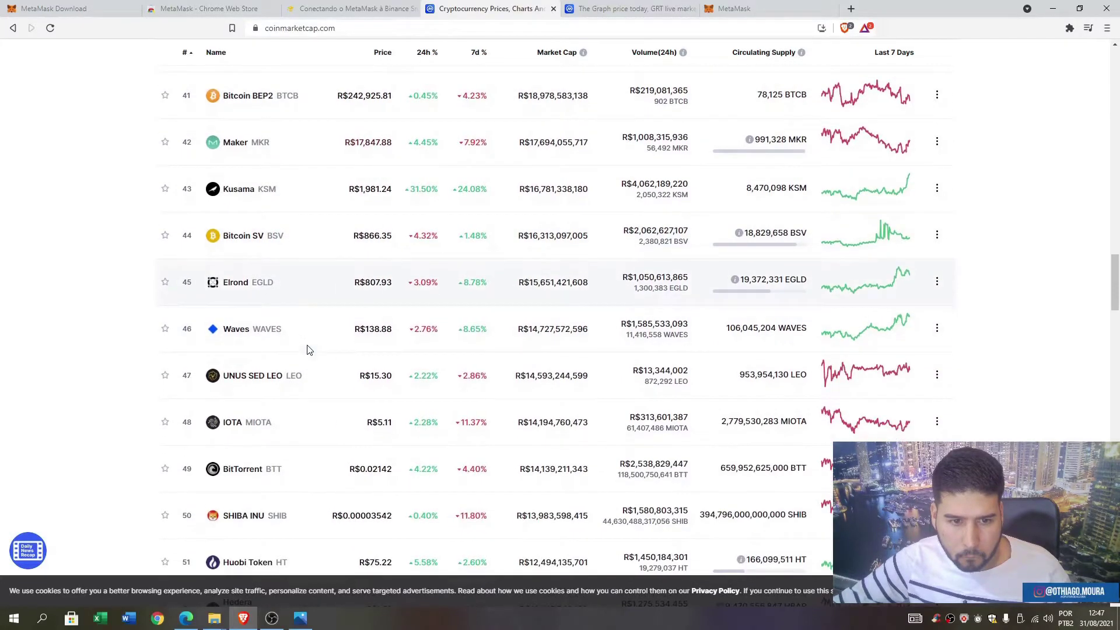
scroll(309, 349, down, 4)
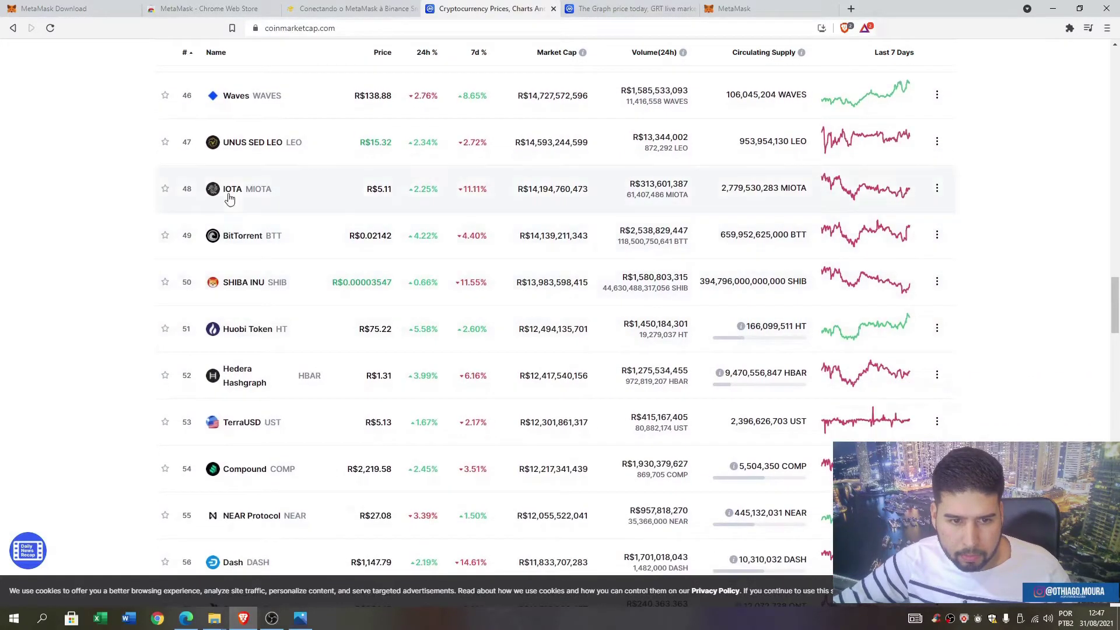
right_click(239, 236)
click(263, 243)
Find Harmony (ONE) further down the ranking and open its page in a new tab
scroll(261, 359, down, 2)
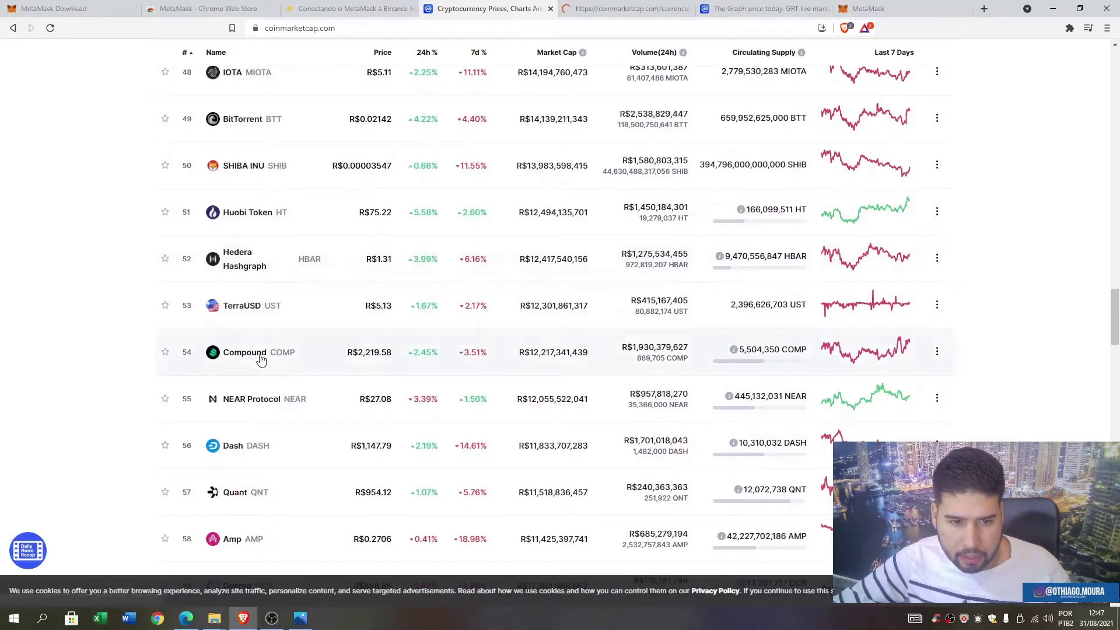
scroll(257, 344, down, 4)
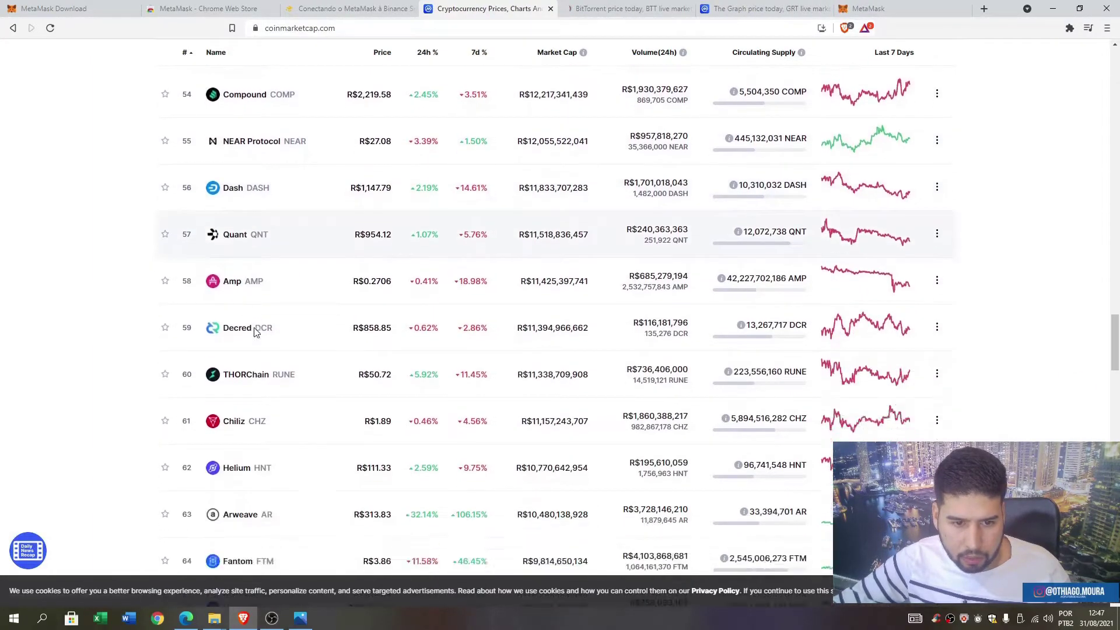
scroll(256, 335, down, 5)
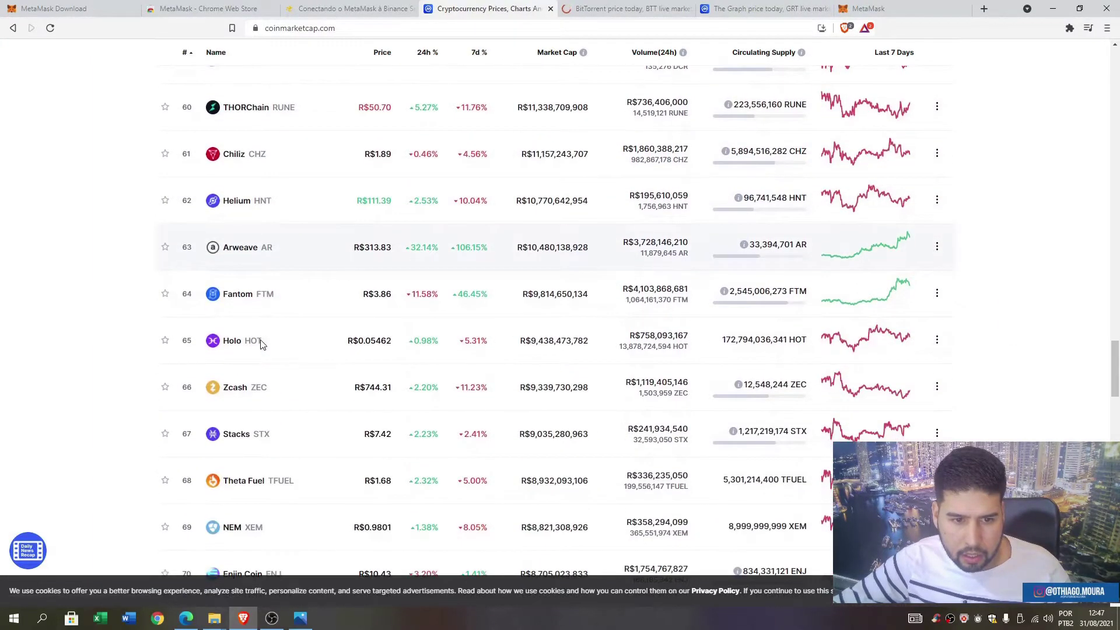
scroll(261, 341, down, 5)
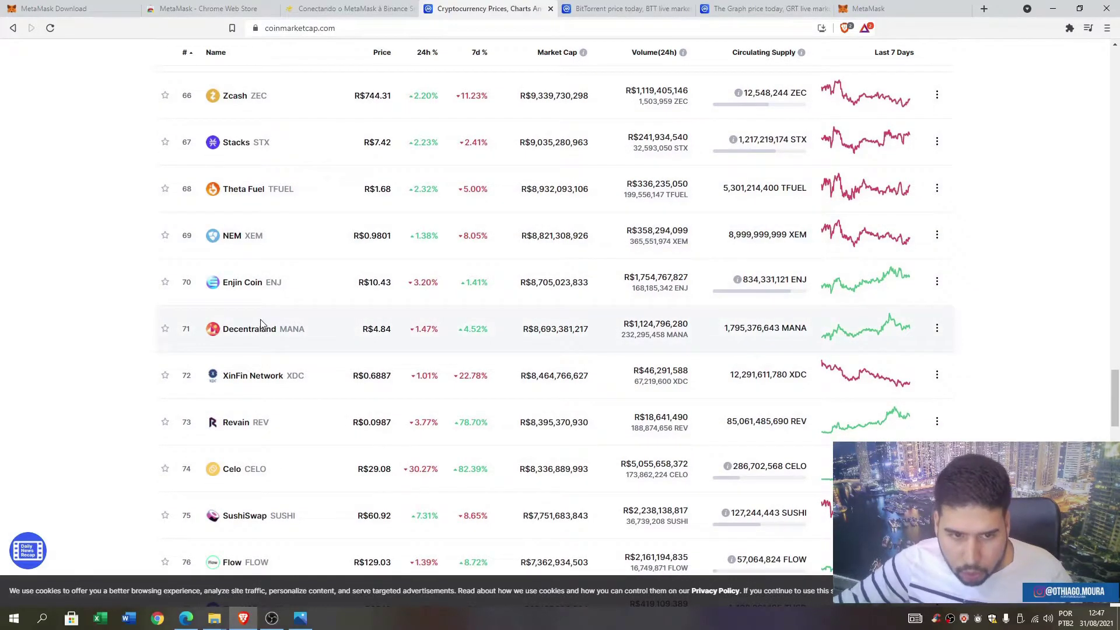
scroll(276, 306, down, 2)
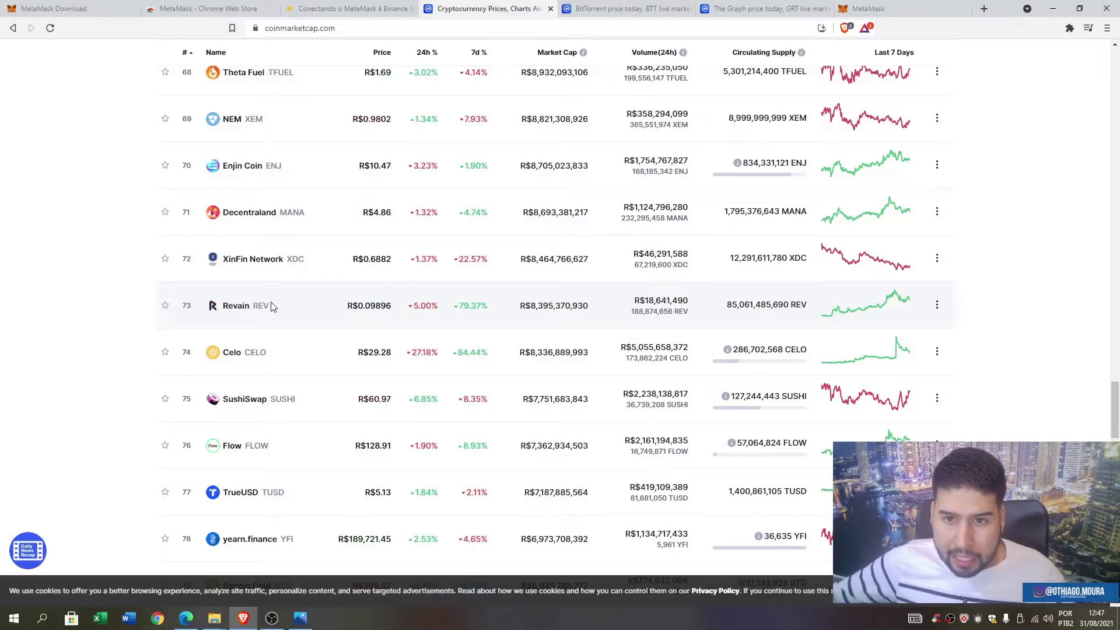
scroll(274, 309, down, 6)
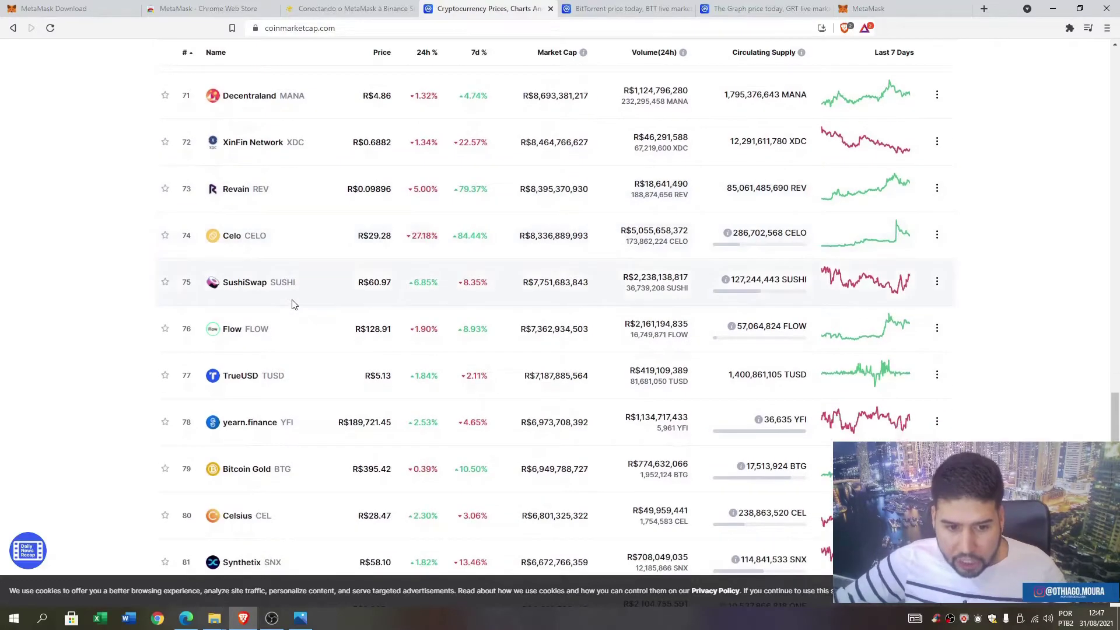
scroll(280, 318, down, 2)
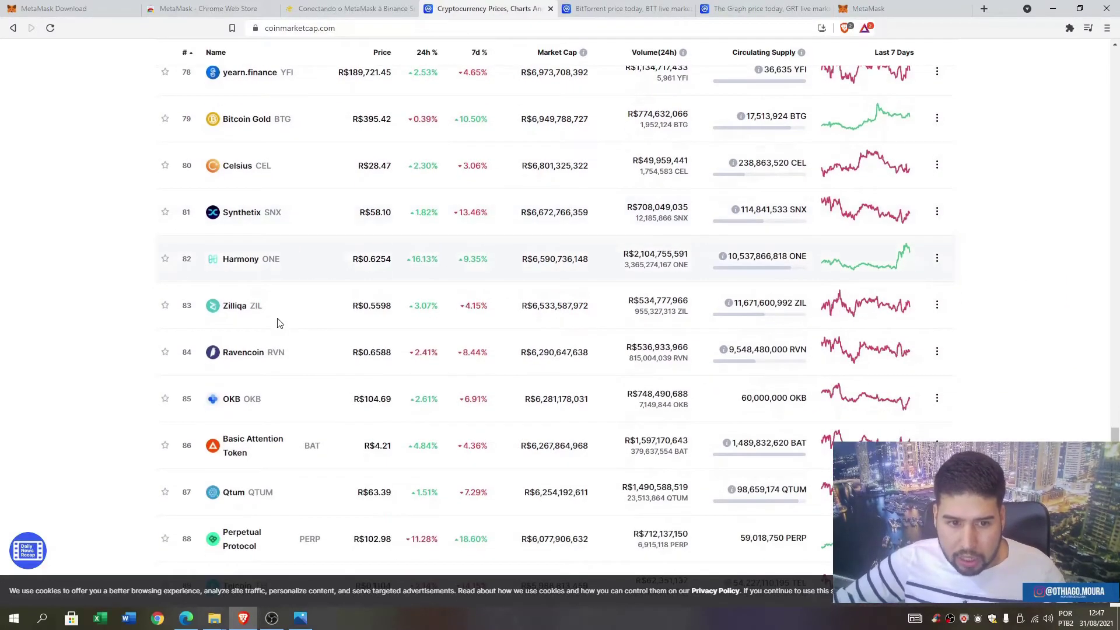
right_click(245, 270)
click(274, 277)
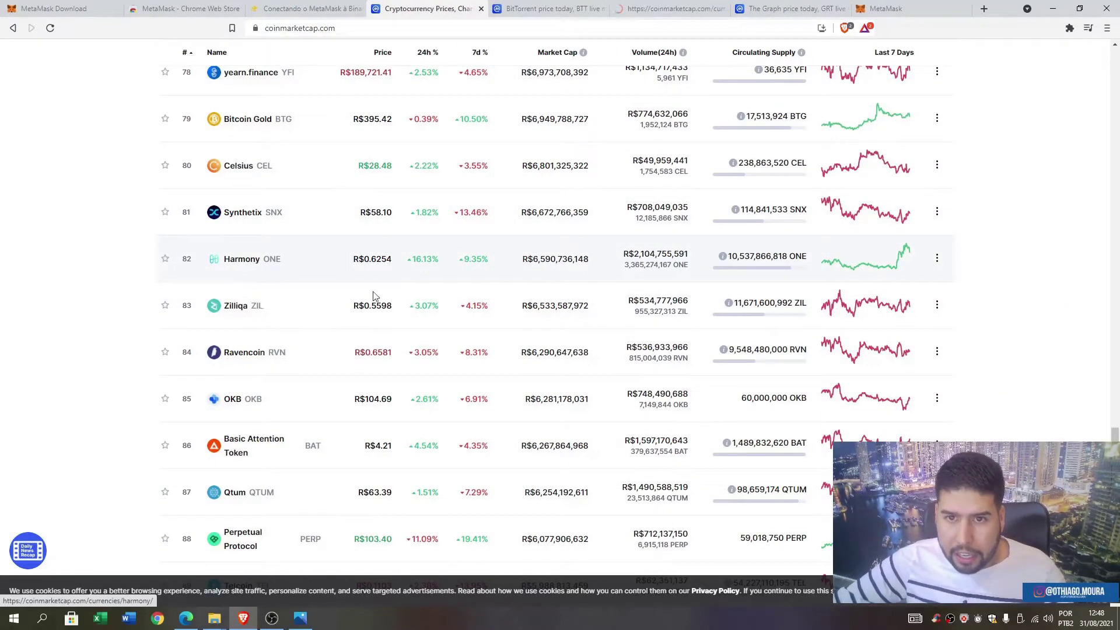
Copy BitTorrent's Binance Smart Chain contract address, add BTT with it as a custom token in MetaMask, and return to the asset list
click(572, 7)
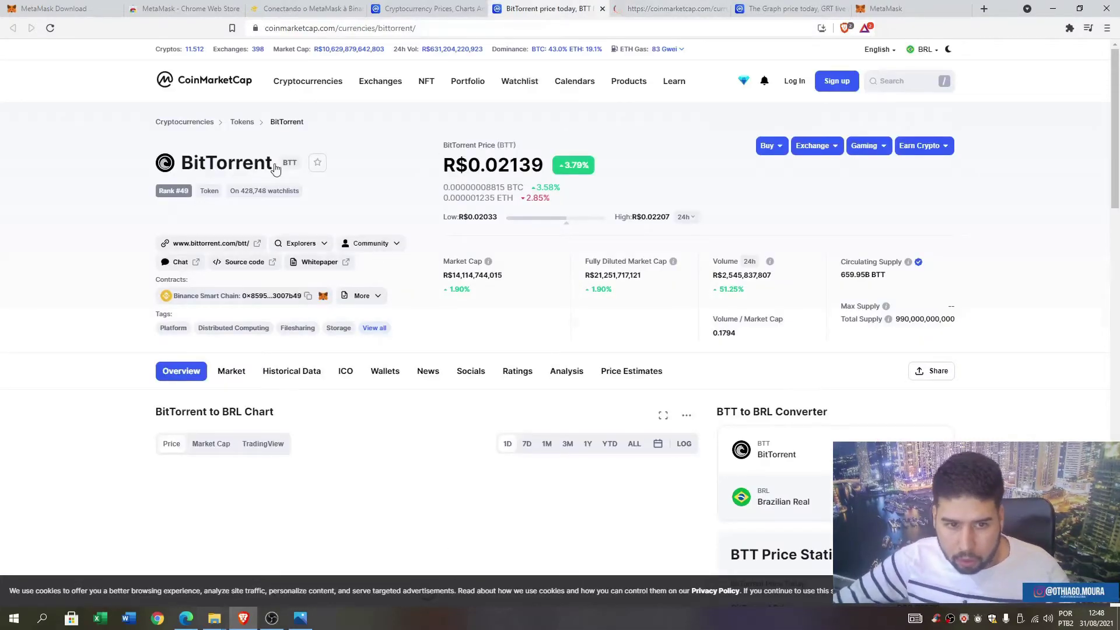
click(308, 296)
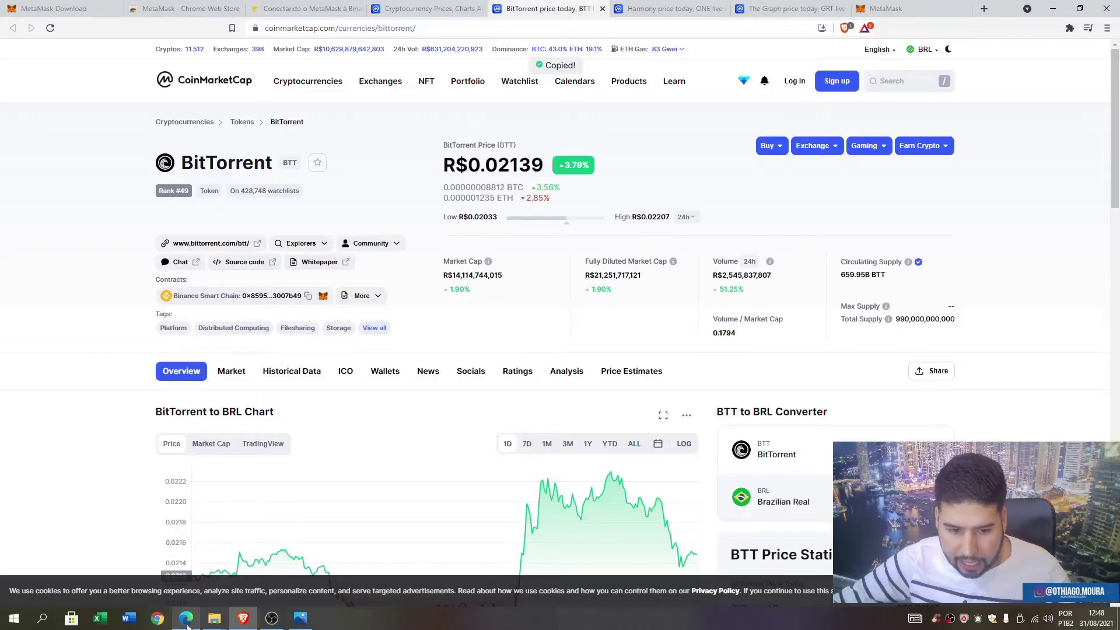
click(913, 7)
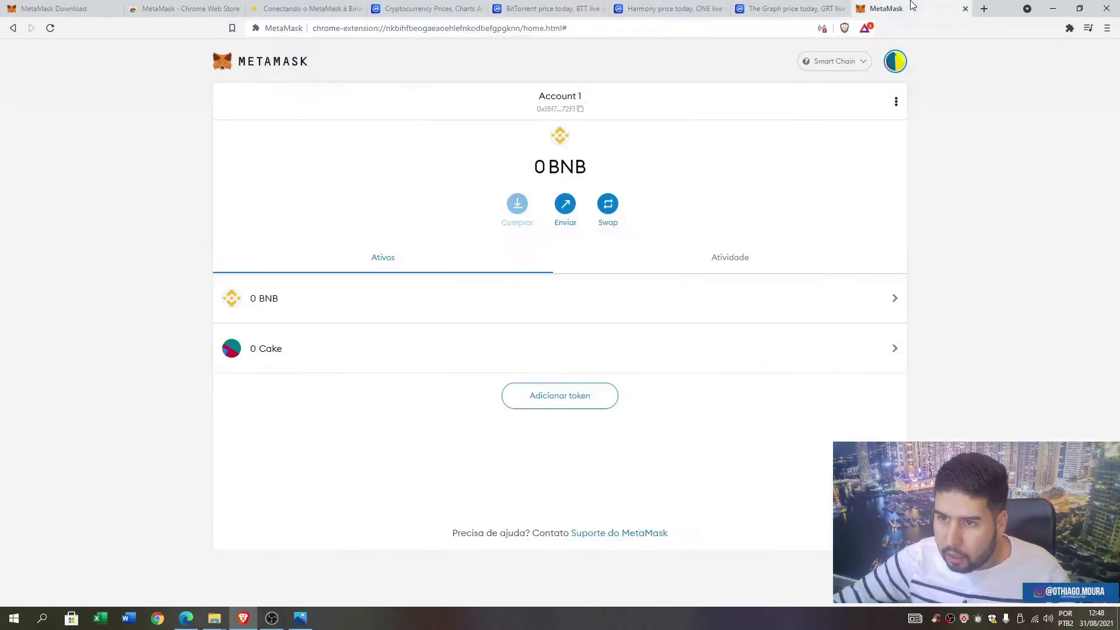
click(548, 400)
right_click(544, 202)
click(579, 295)
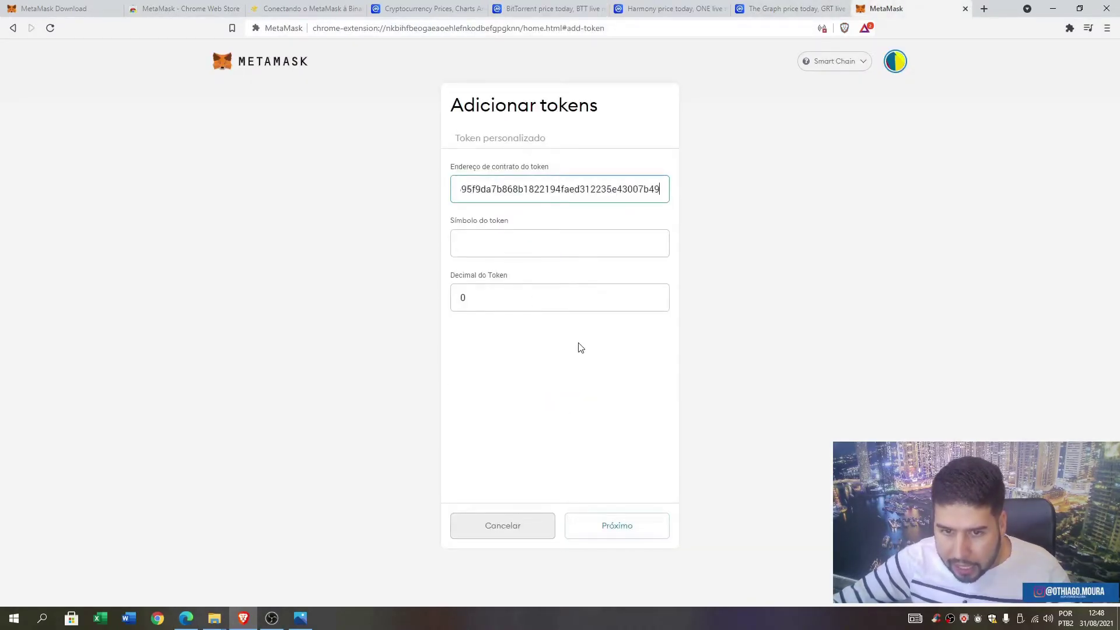
click(641, 531)
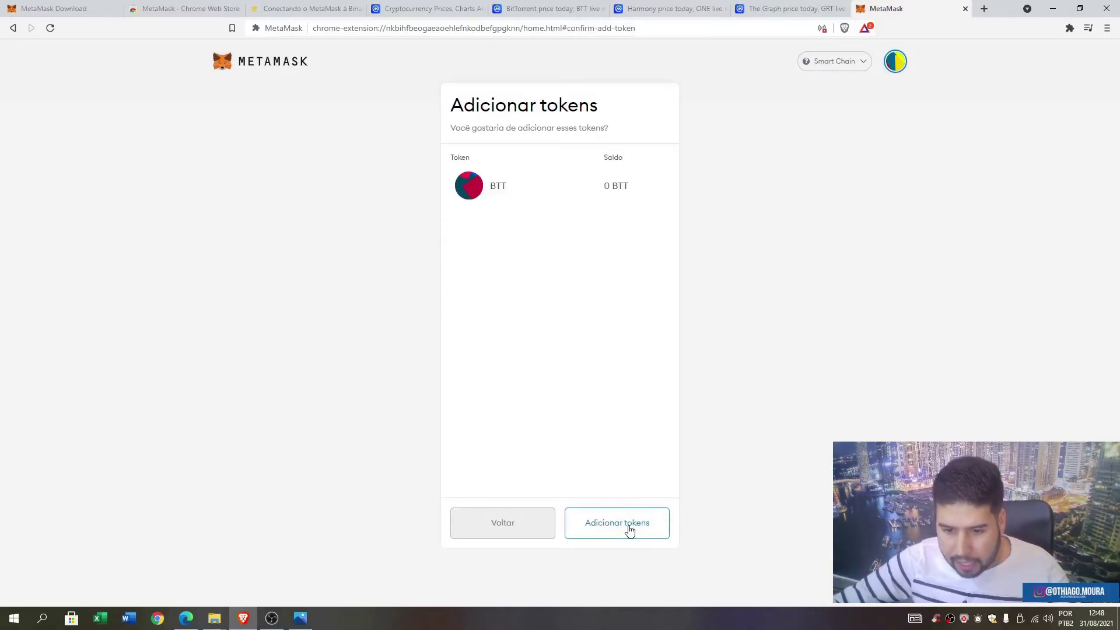
click(629, 526)
click(255, 102)
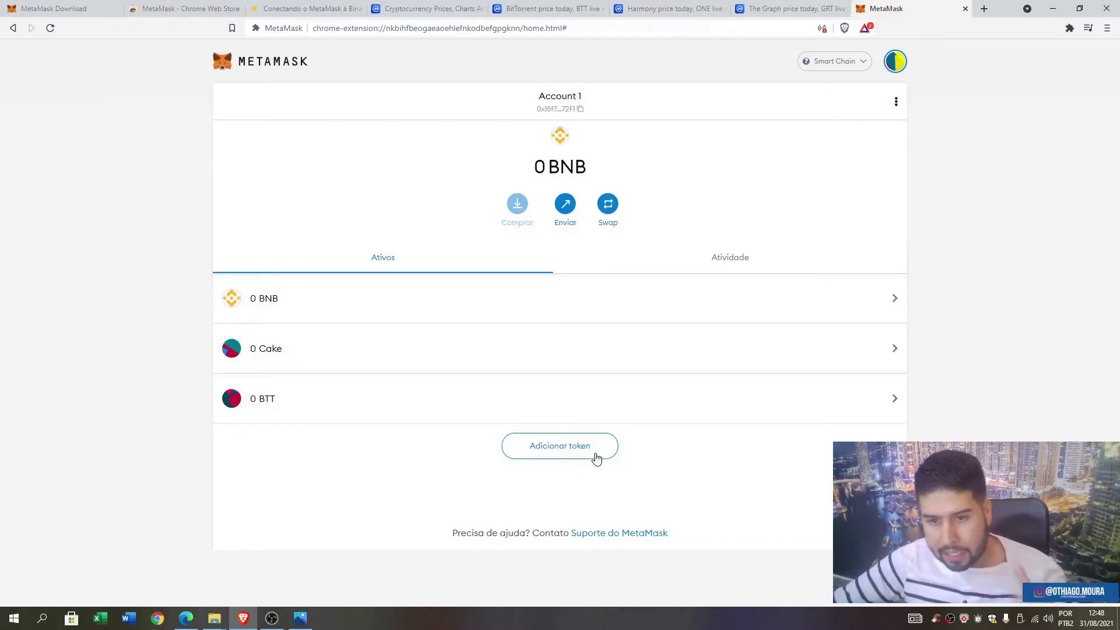
Close the CoinMarketCap pages for The Graph, Harmony and BitTorrent
click(831, 8)
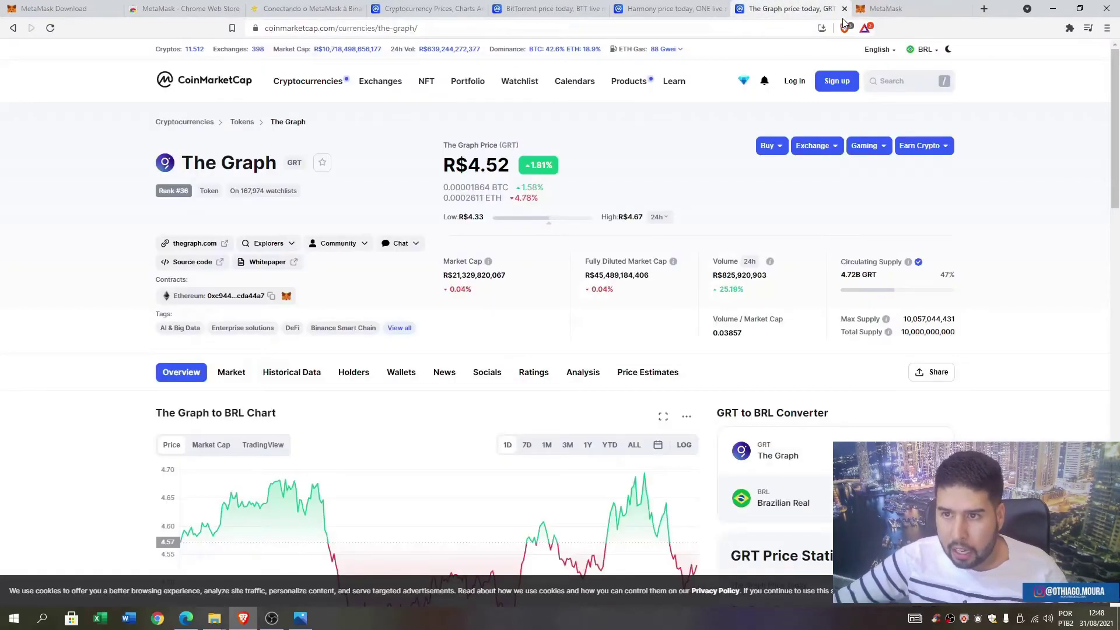
click(844, 9)
click(716, 9)
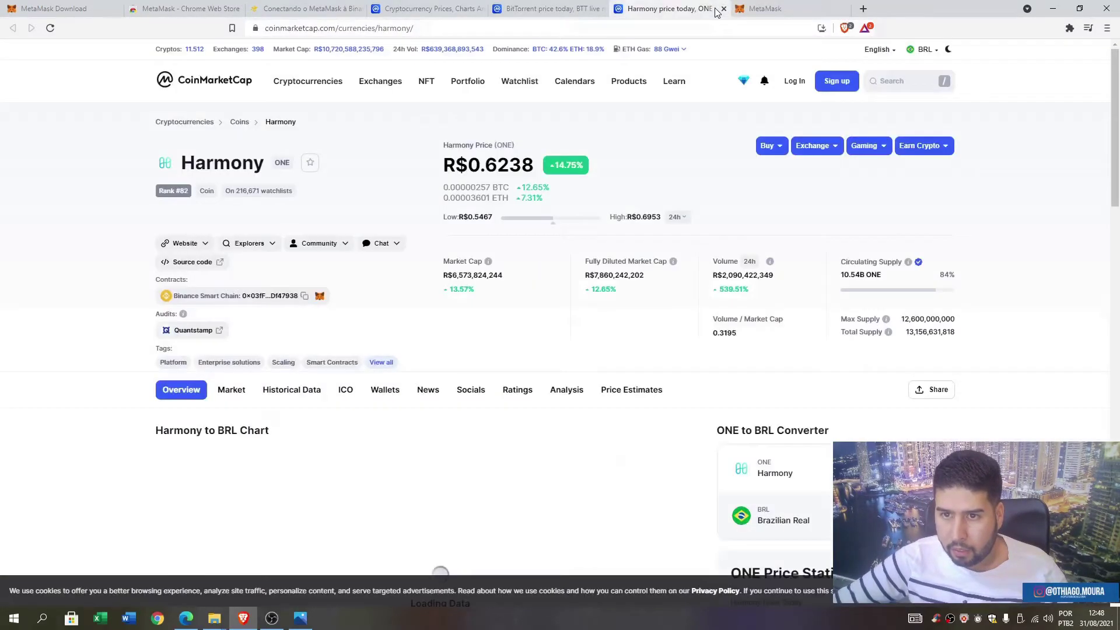
click(723, 9)
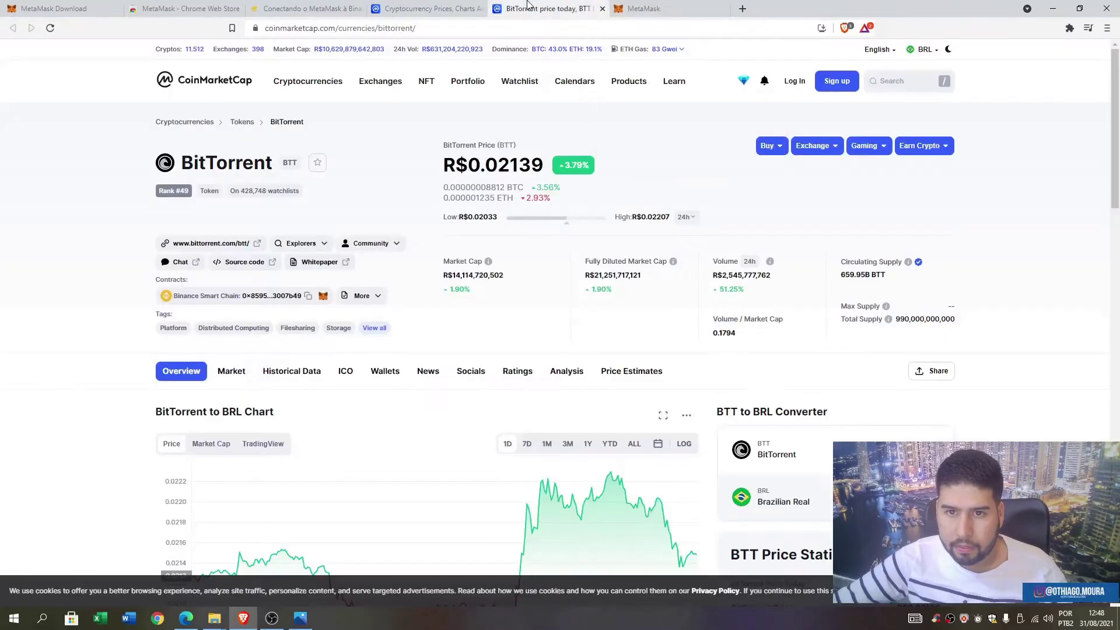
click(602, 8)
Return to the MetaMask download page and pin the MetaMask extension to the Brave toolbar
click(326, 8)
click(224, 8)
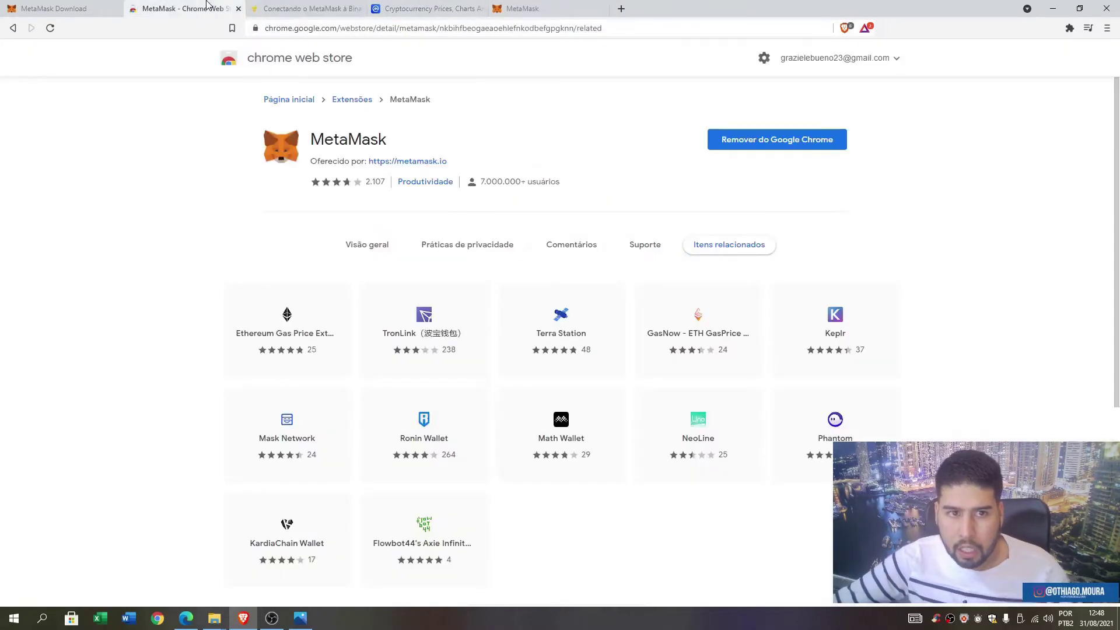
click(55, 8)
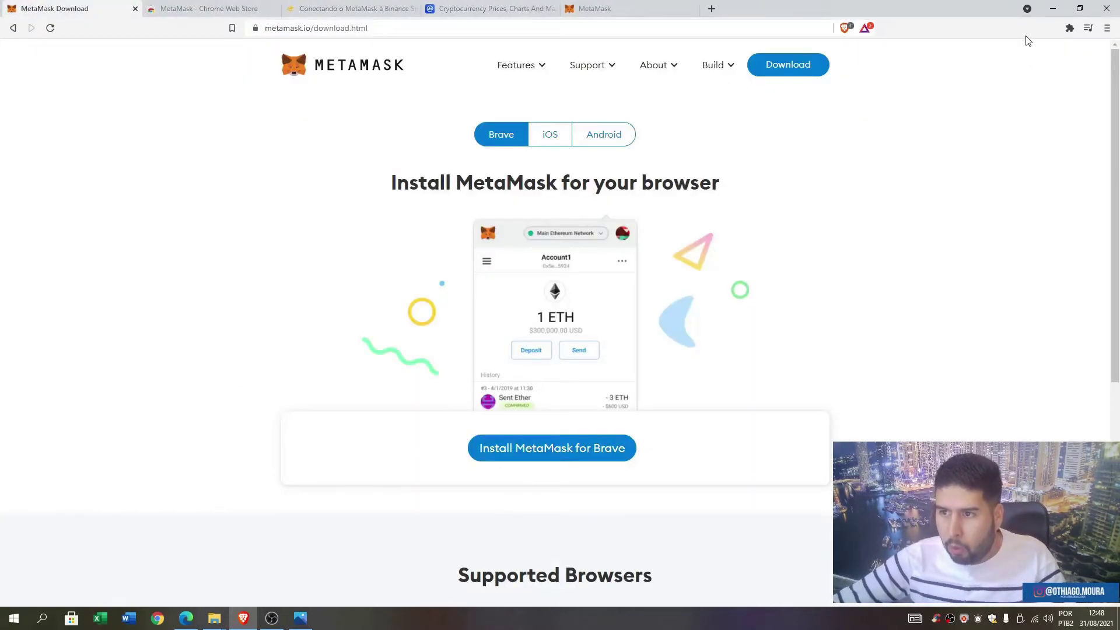
click(1069, 29)
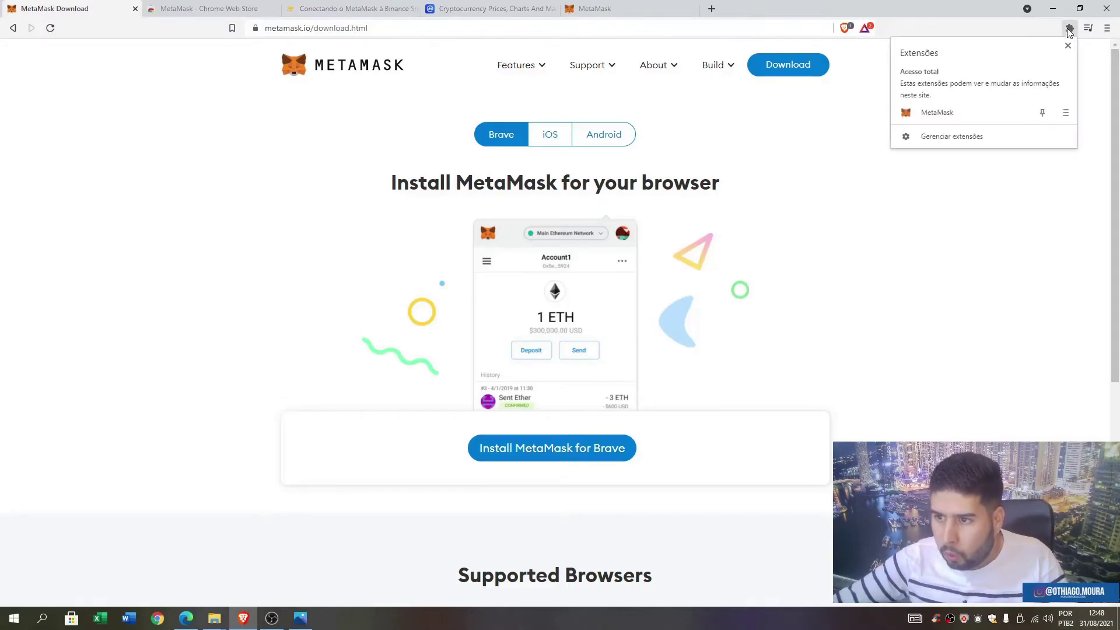
click(1042, 115)
click(817, 113)
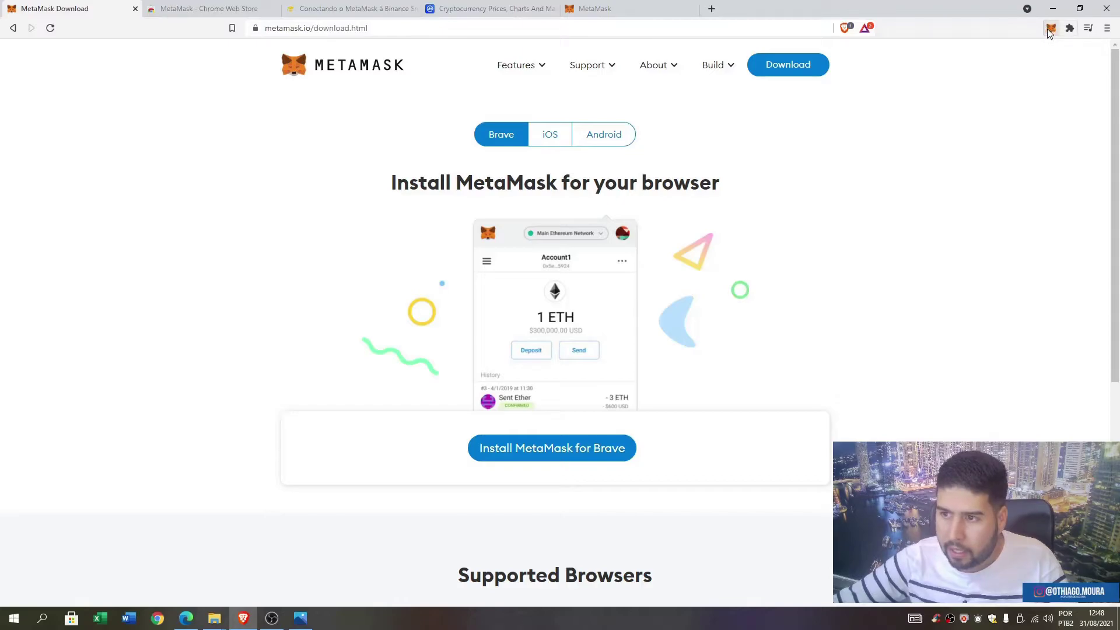
Open the pinned MetaMask wallet and look through its Smart Chain asset list
click(1049, 30)
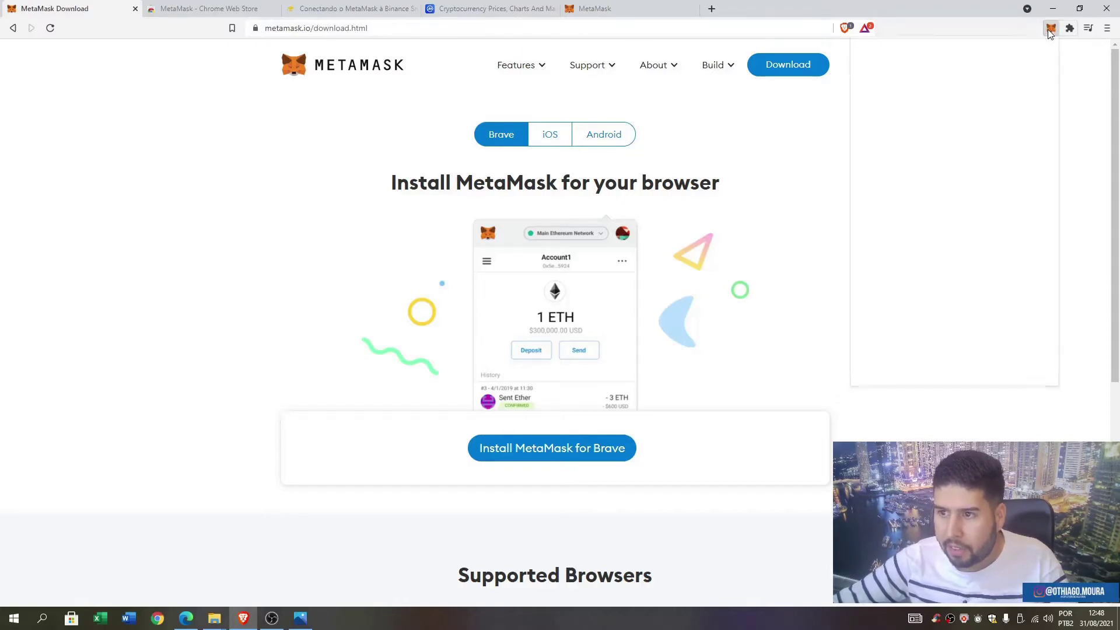
click(1037, 69)
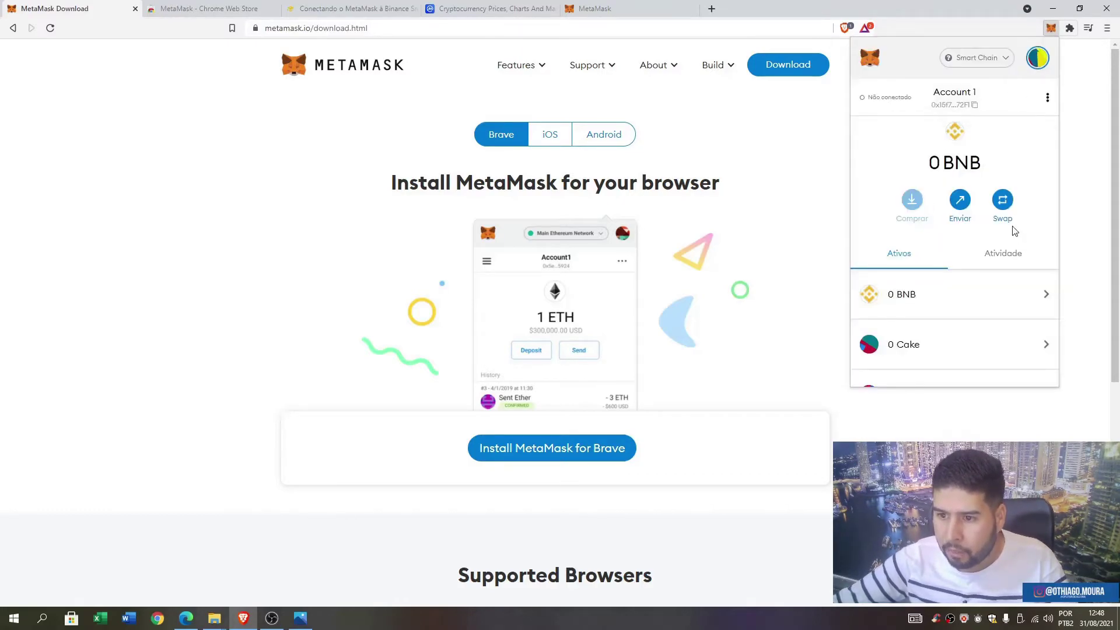
scroll(940, 263, down, 2)
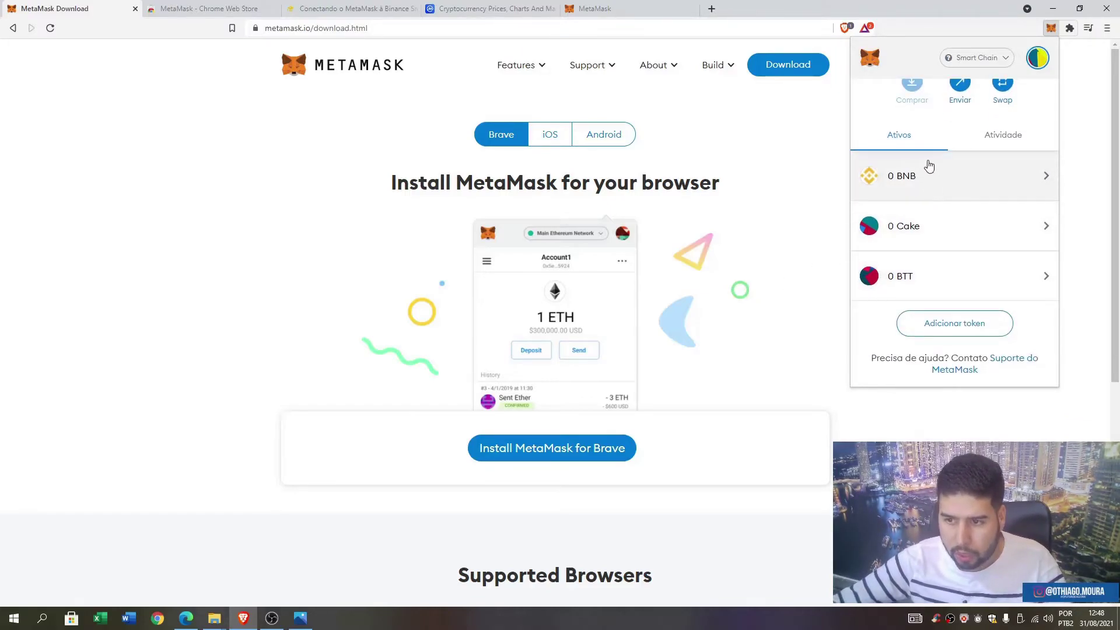
scroll(951, 191, up, 2)
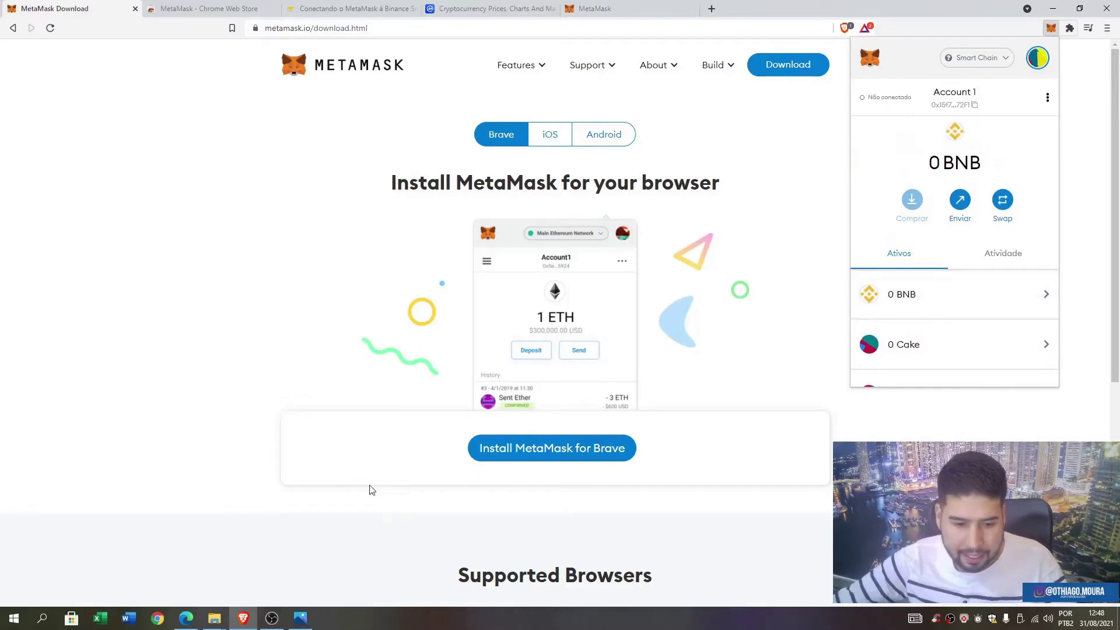
Switch to Binance in Edge and start a BRL fiat deposit by bank transfer, accepting the prefilled additional information
click(193, 560)
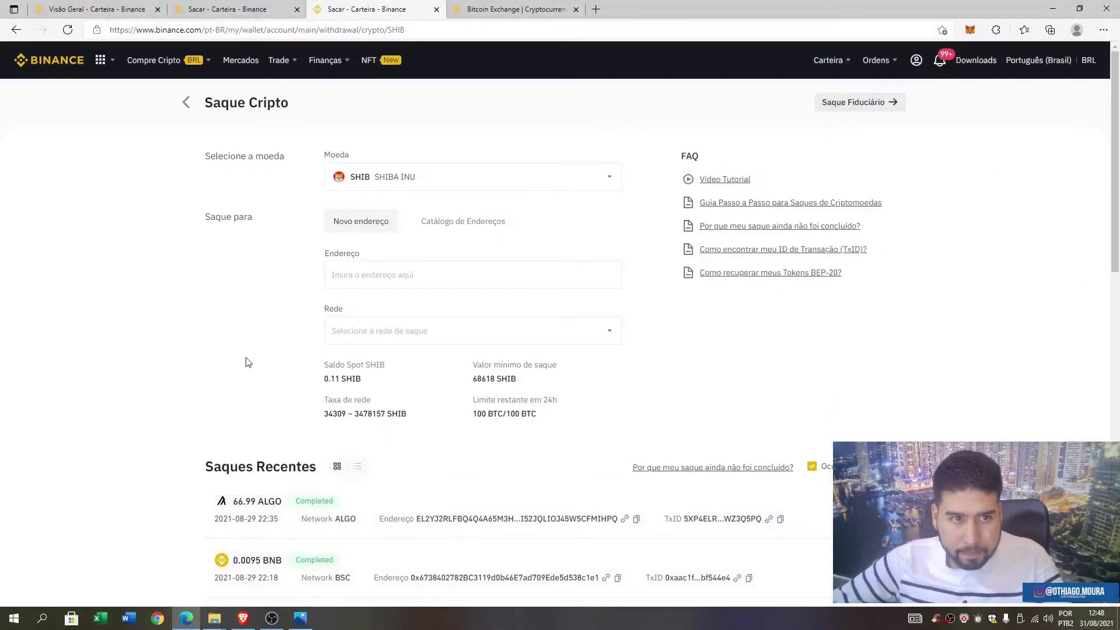
click(487, 17)
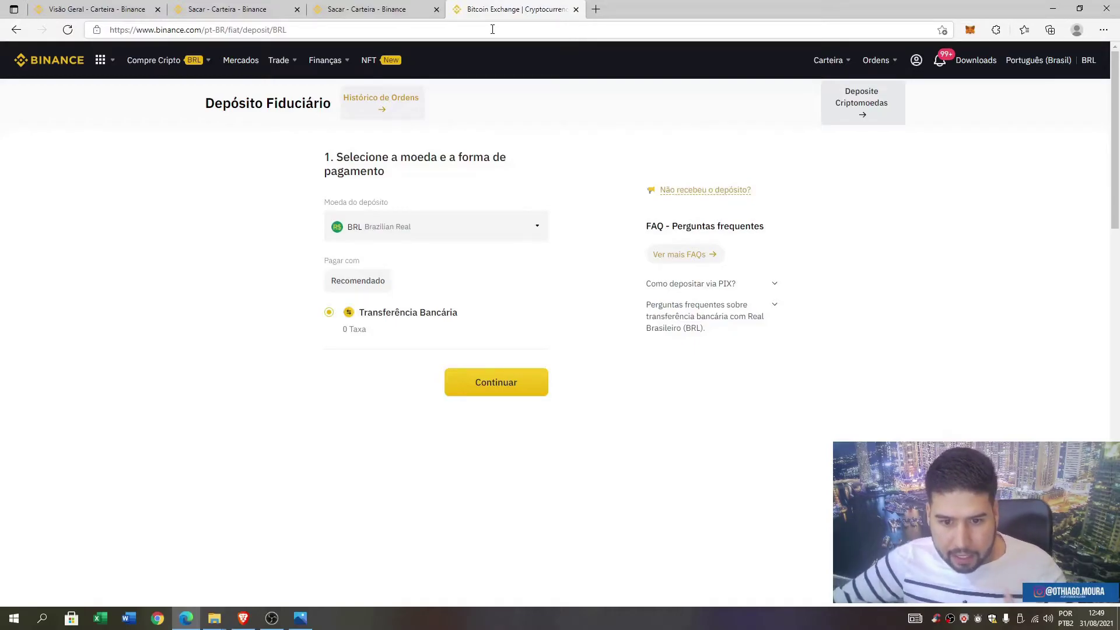
key(ctrl+1)
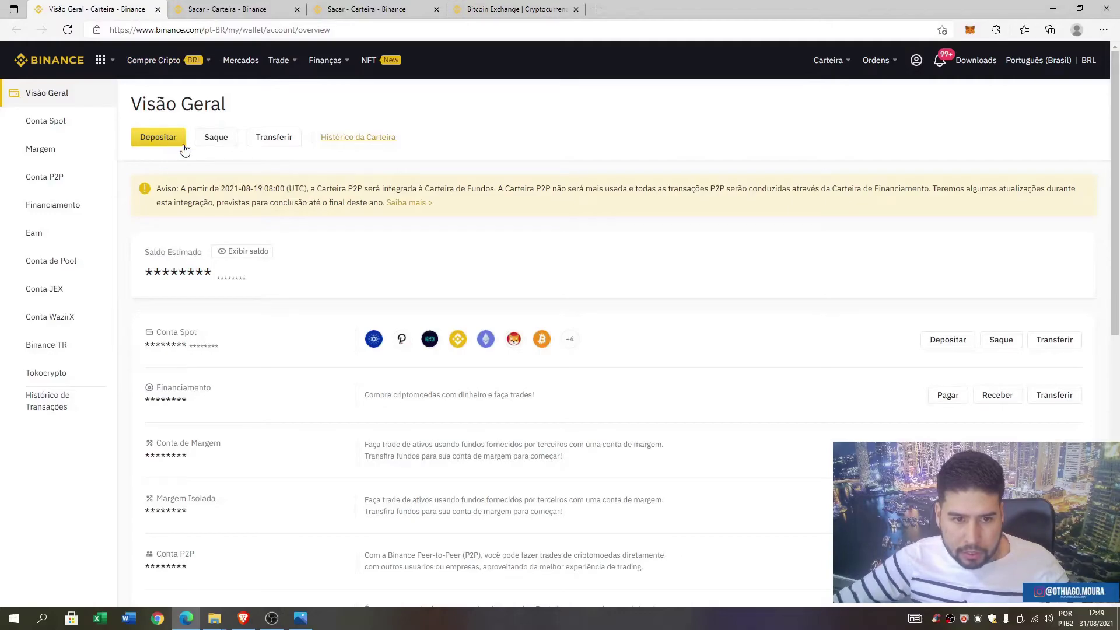
click(163, 140)
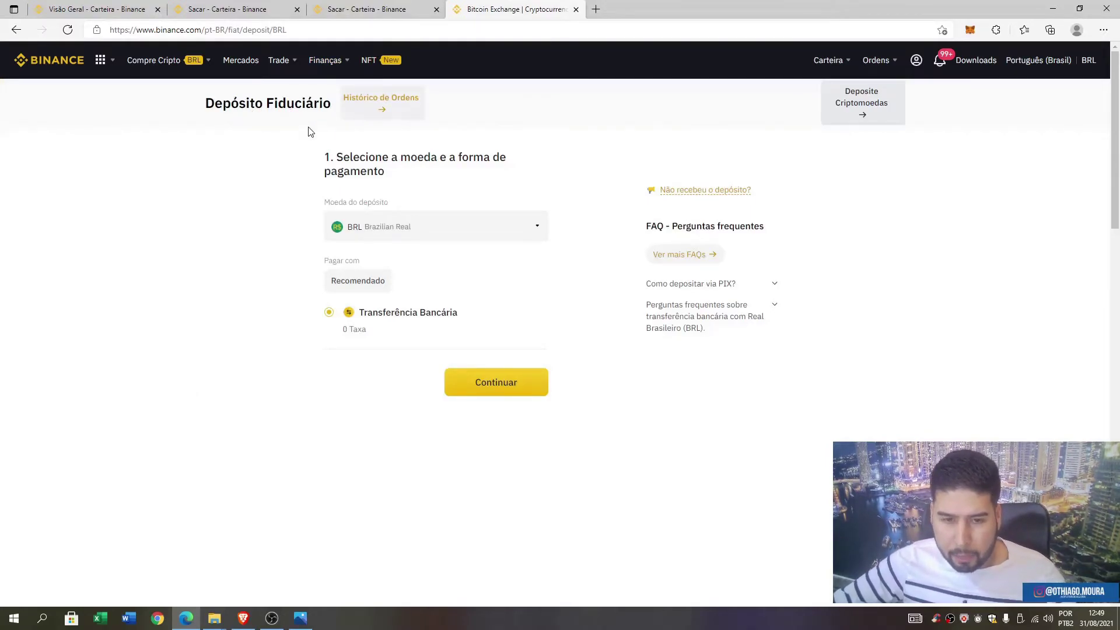
click(506, 388)
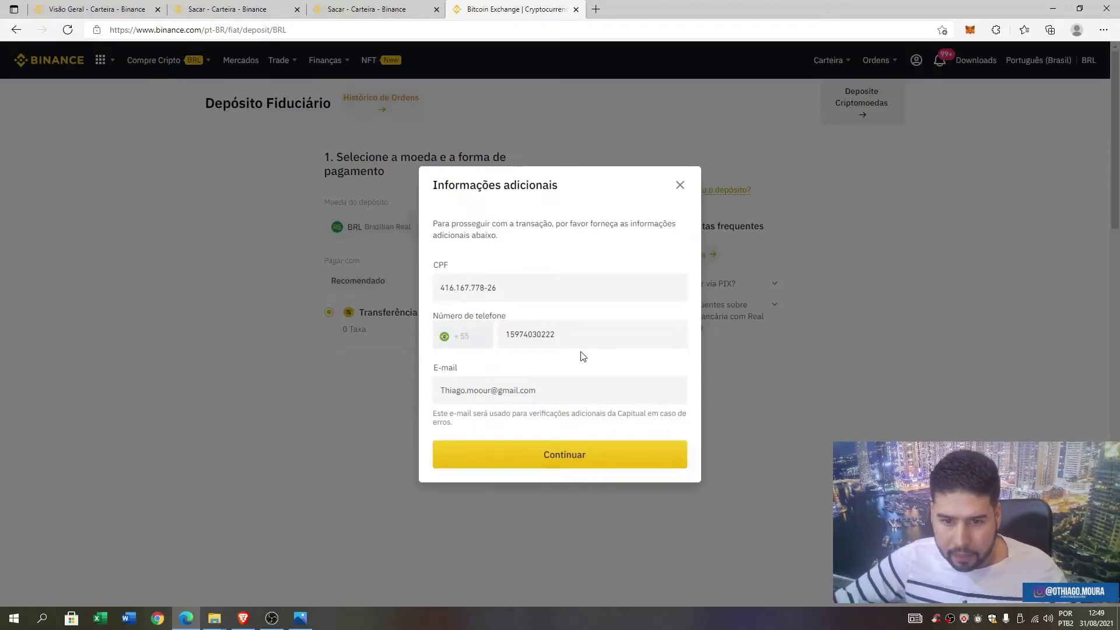
click(551, 454)
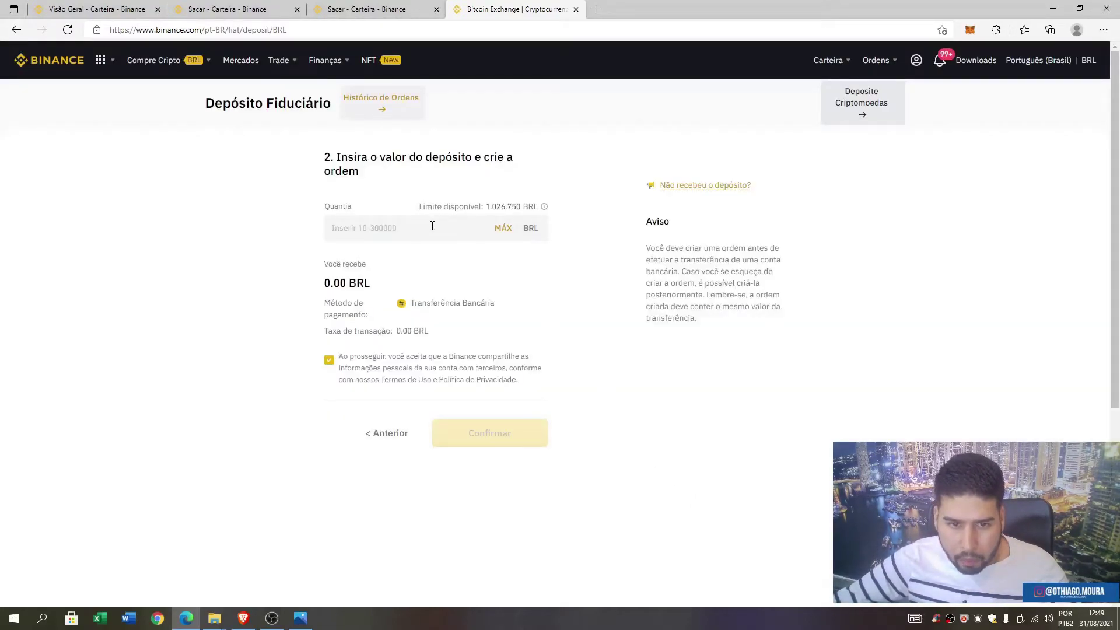
Create the deposit order for 100 BRL and acknowledge the important reminders
click(432, 227)
text(100)
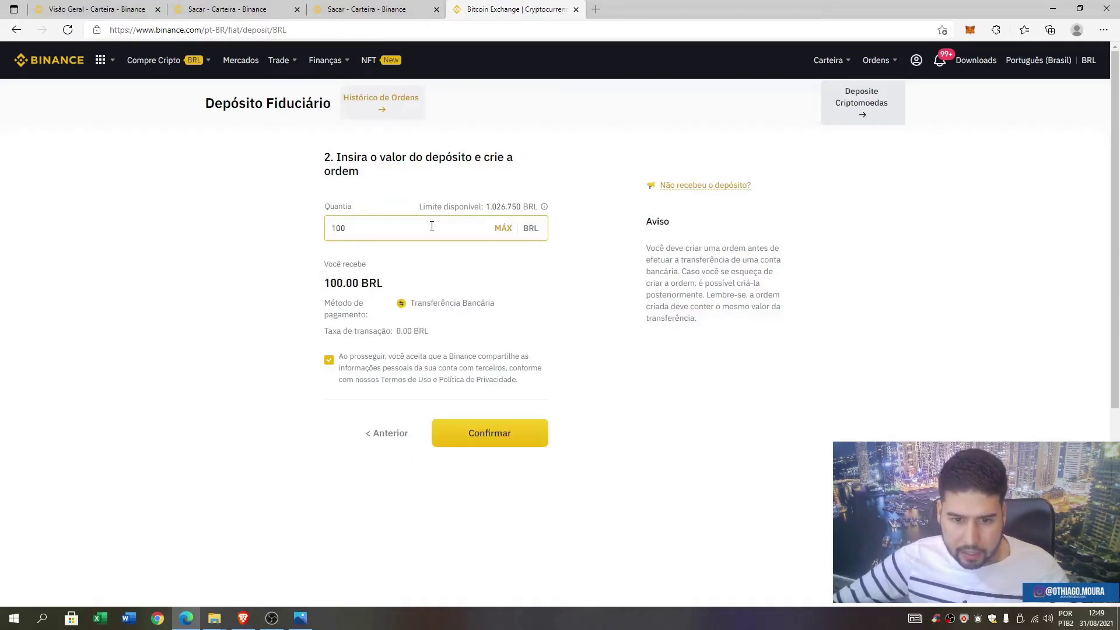
click(472, 437)
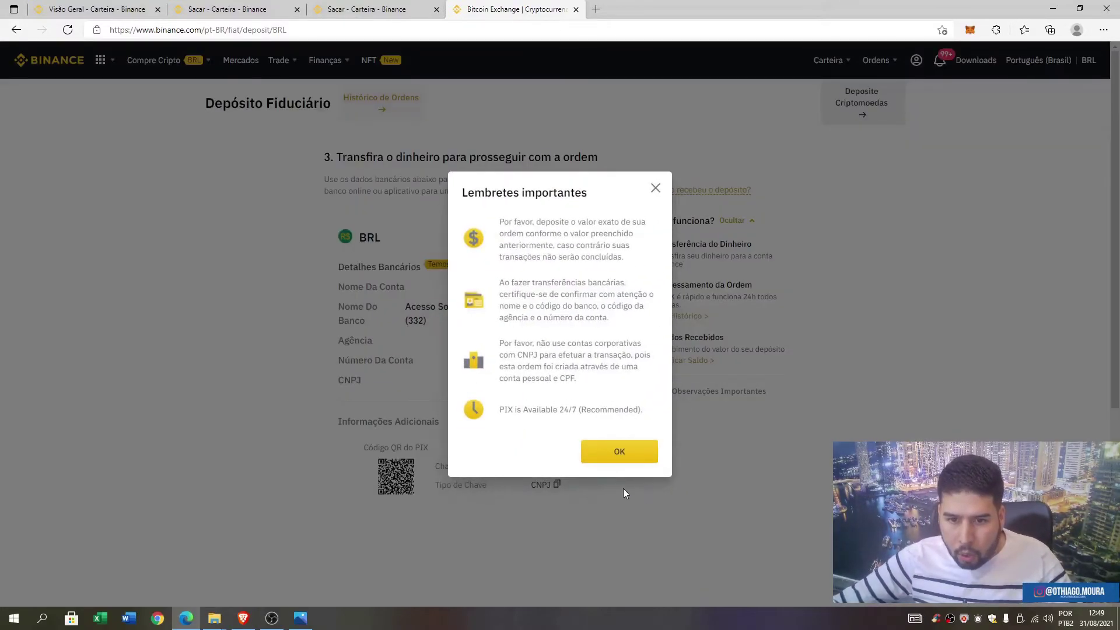
click(618, 462)
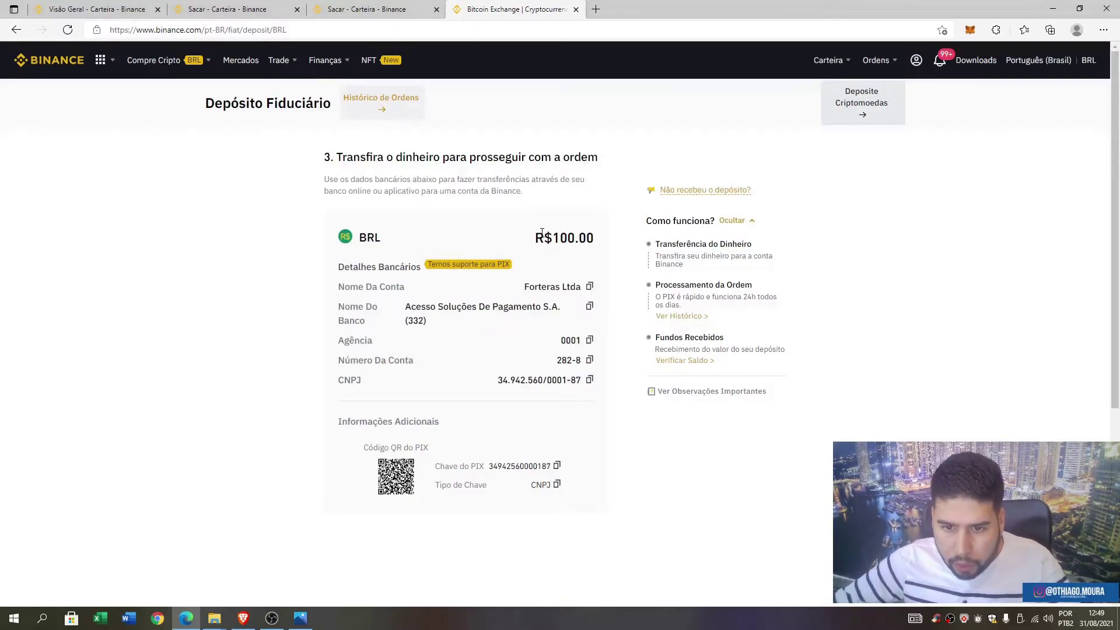
Examine the deposit order's transfer details, including the amount, account name and bank name
drag(542, 232, 360, 238)
click(502, 299)
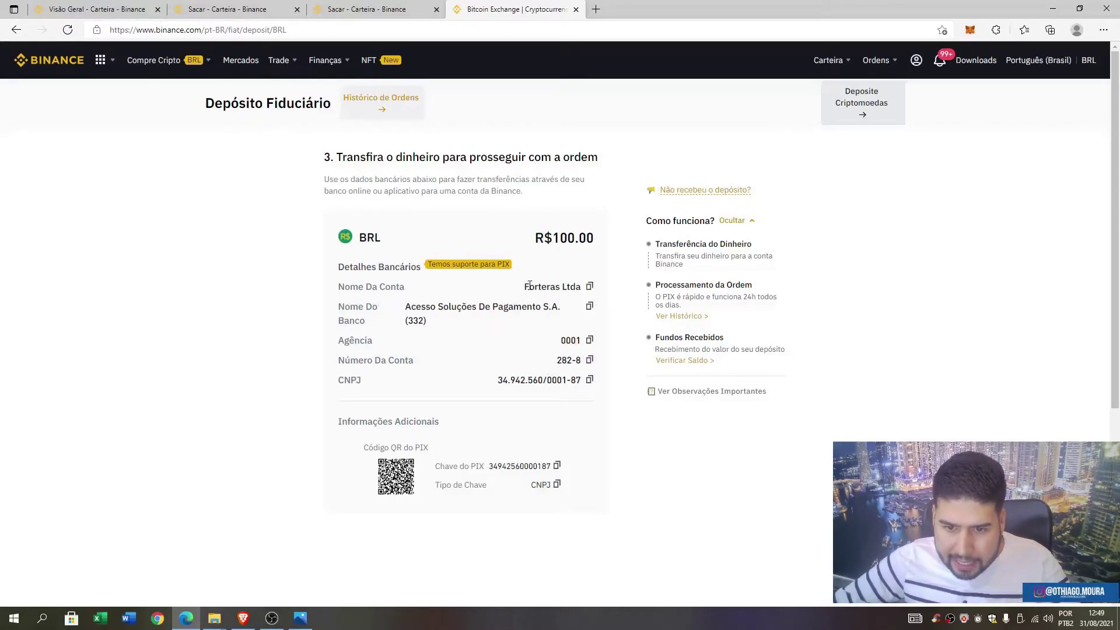
drag(526, 286, 560, 305)
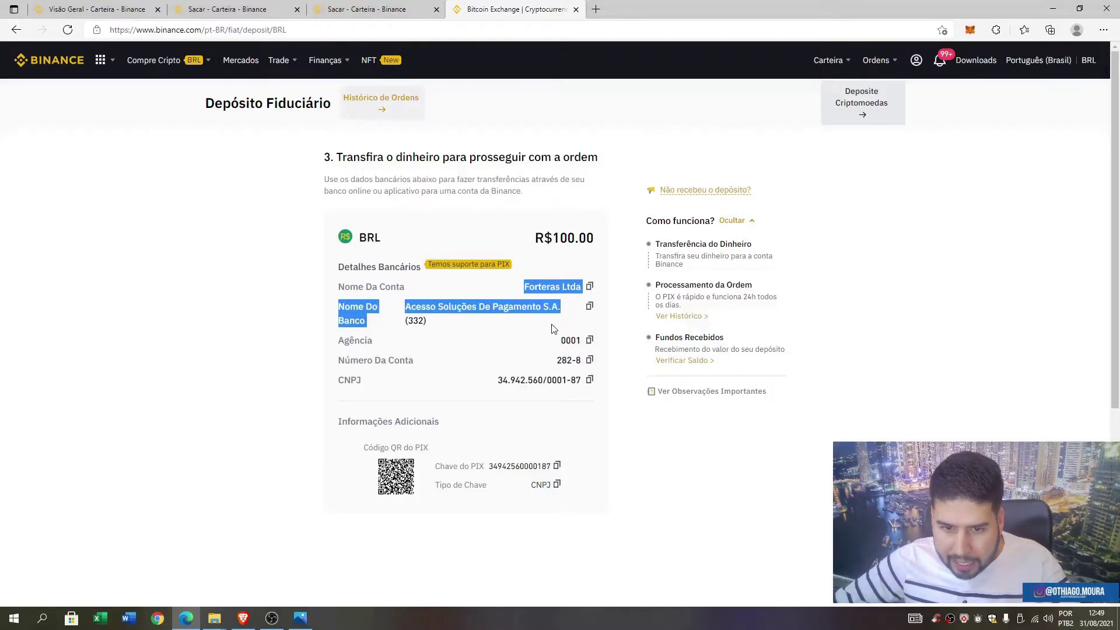
click(530, 302)
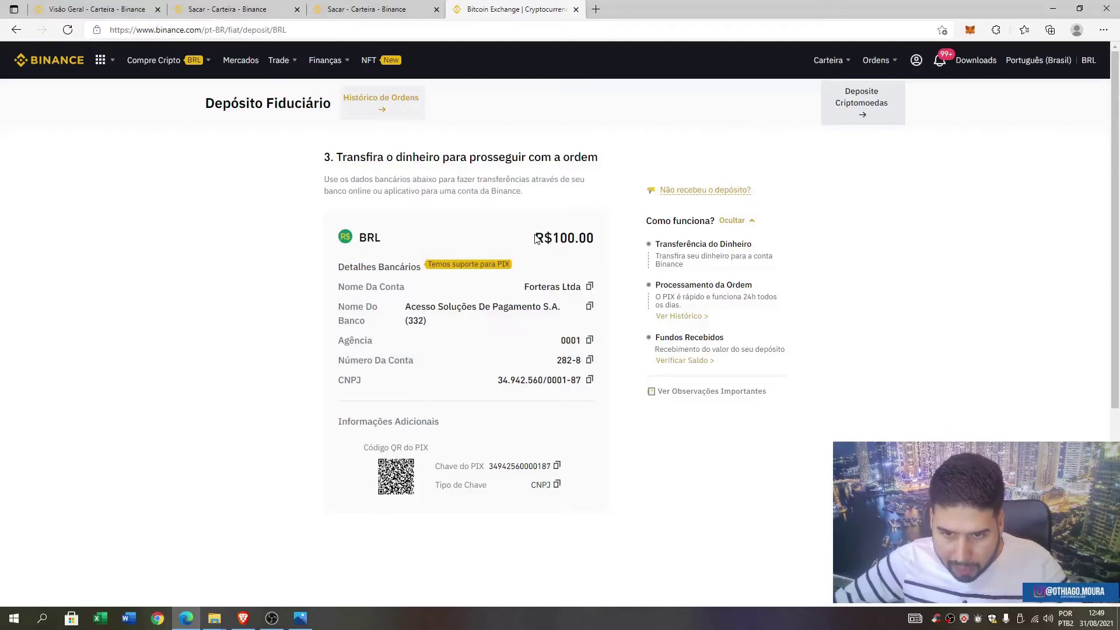
drag(535, 237, 585, 237)
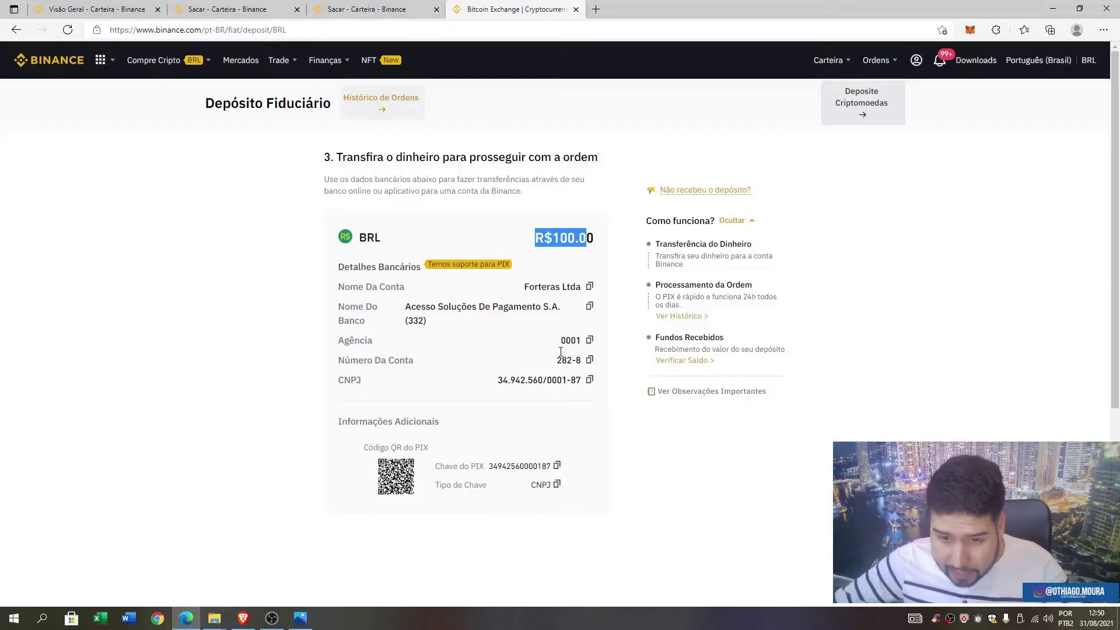
click(549, 241)
drag(546, 239, 600, 245)
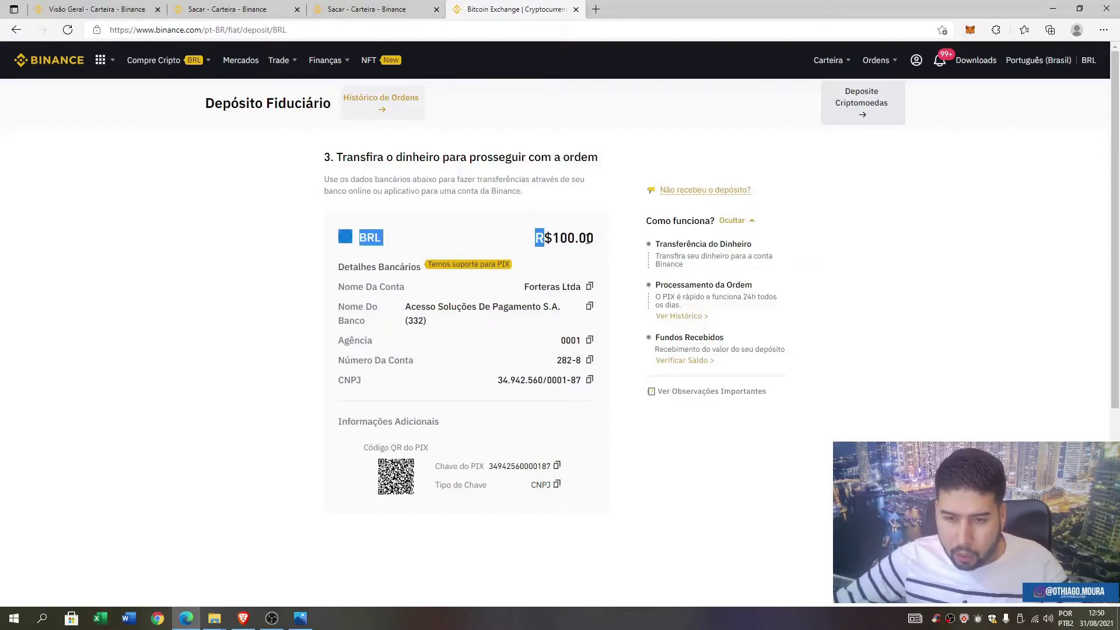
click(588, 239)
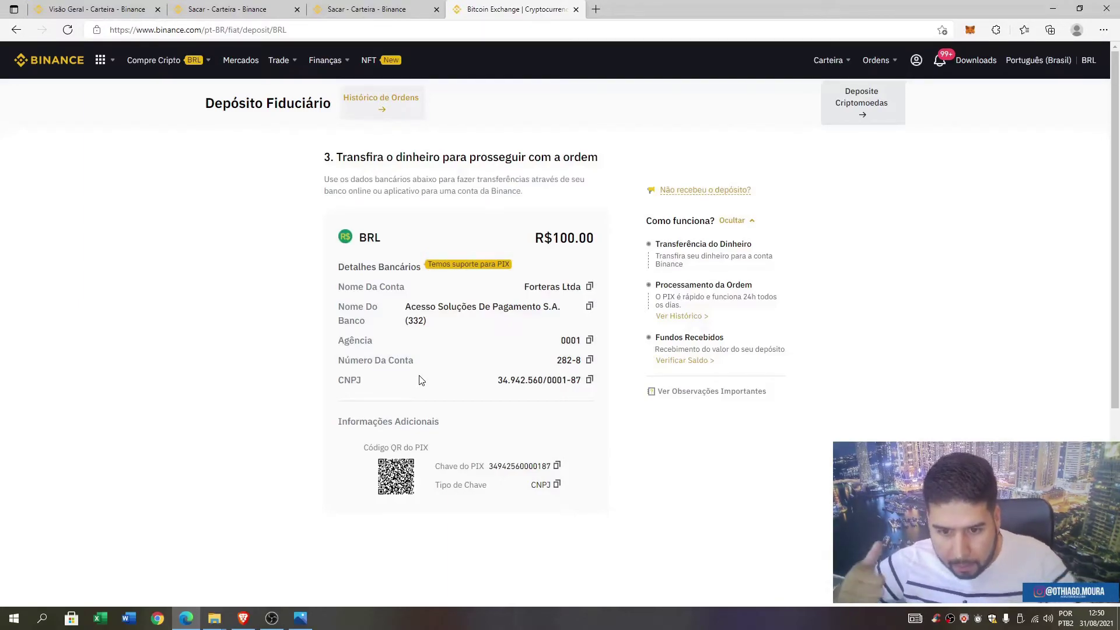
Open the ERN withdrawal page on Binance, and switch MetaMask in Brave to the Ethereum mainnet
click(399, 10)
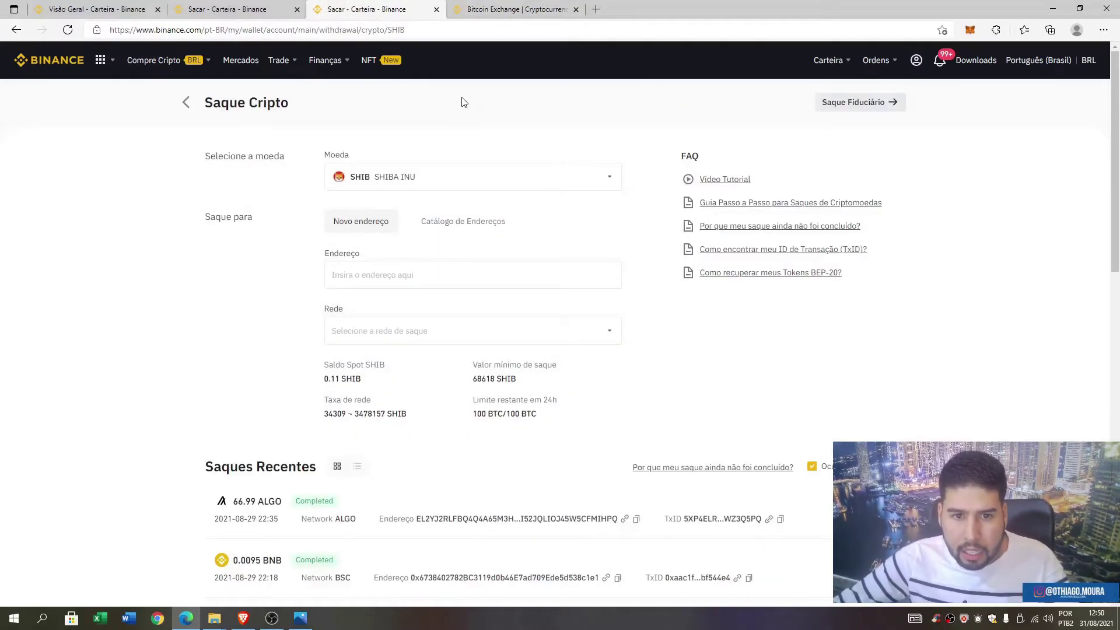
click(242, 8)
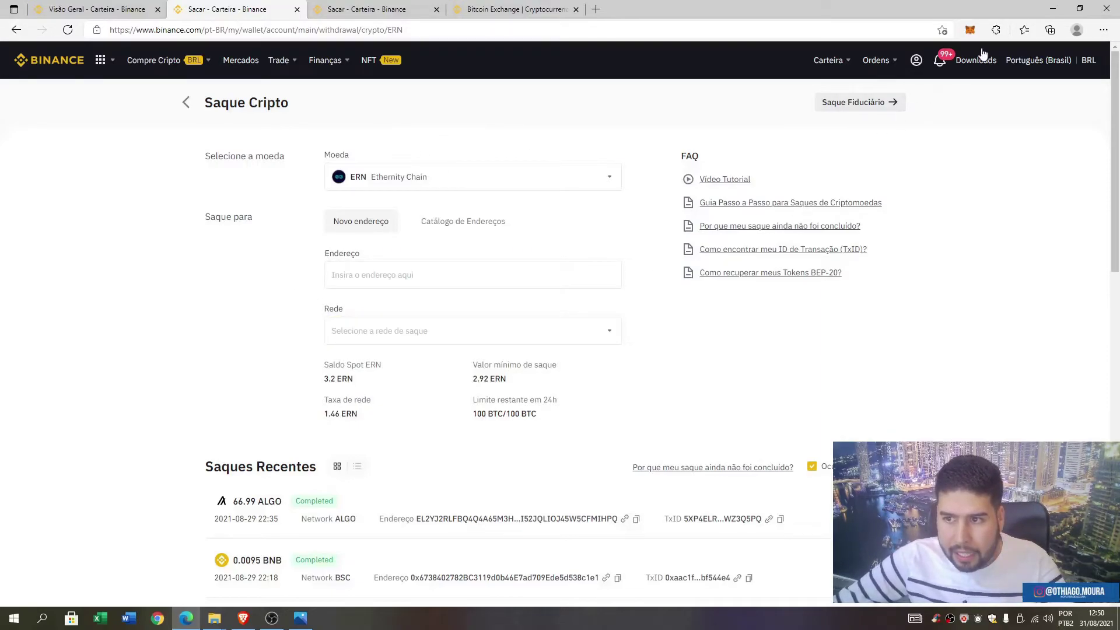
click(242, 618)
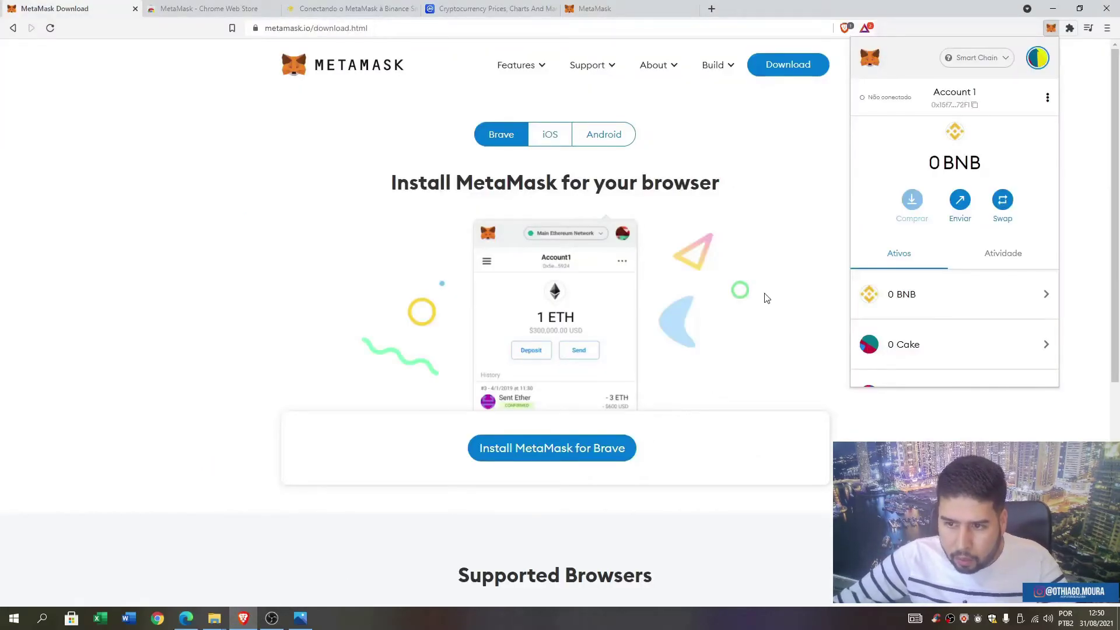
click(976, 57)
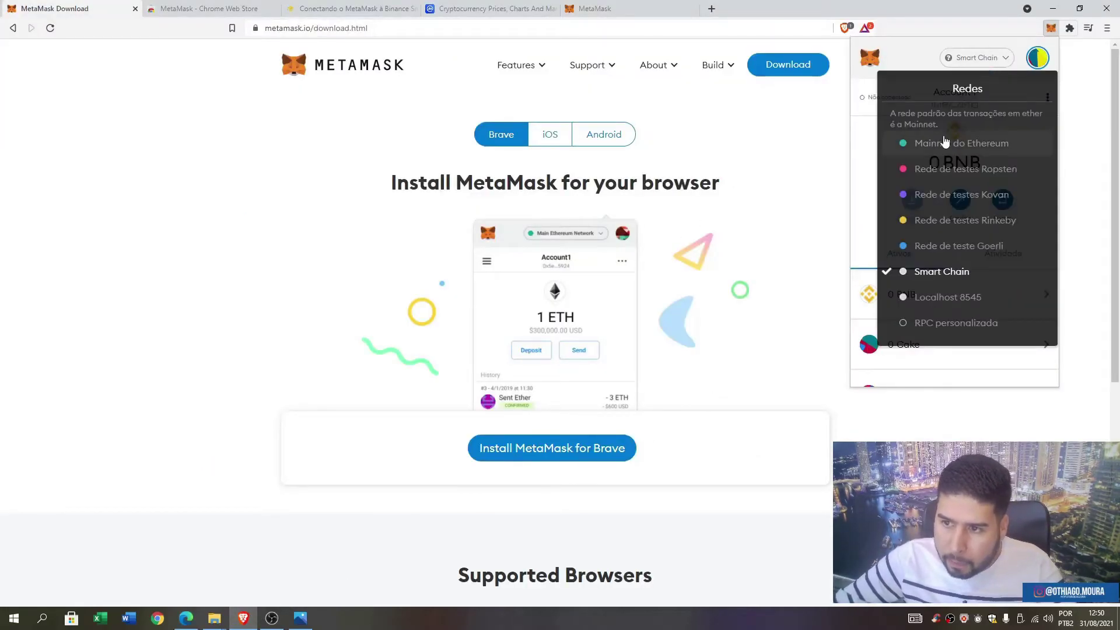
click(945, 143)
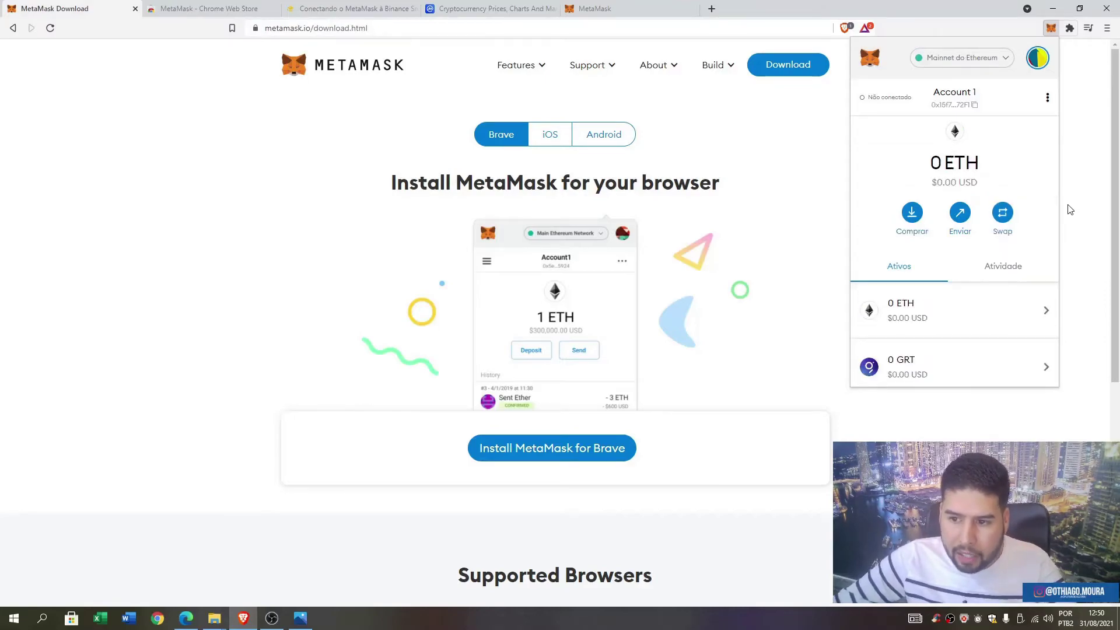
scroll(989, 166, down, 2)
scroll(970, 131, up, 2)
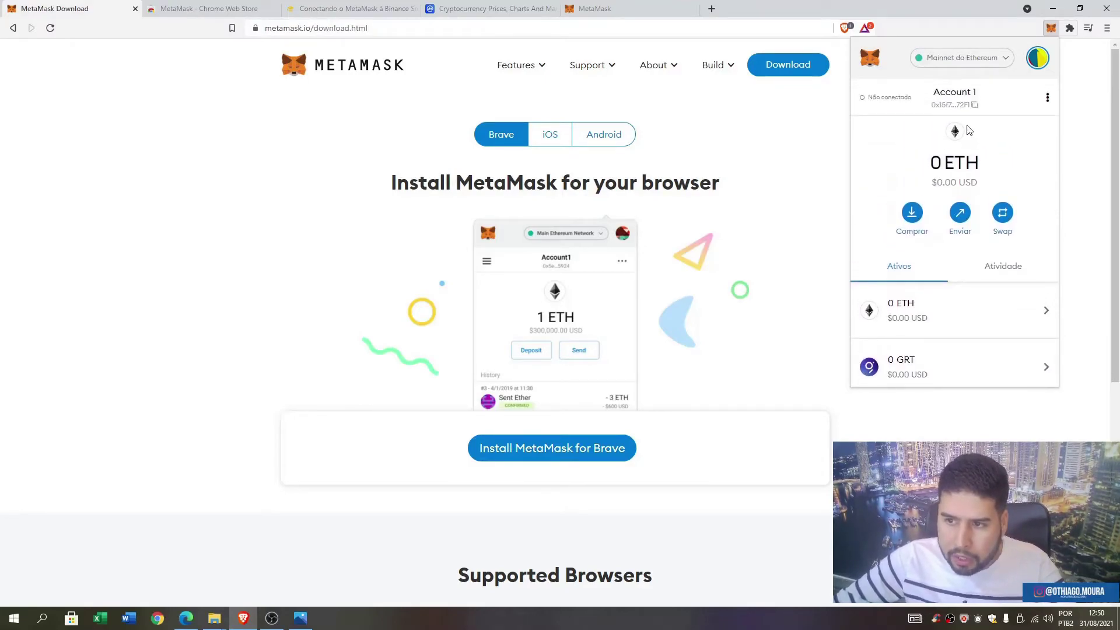
Paste the copied MetaMask account address into Binance's ERN withdrawal form in Edge, and select the ETH Ethereum (ERC20) network
click(961, 110)
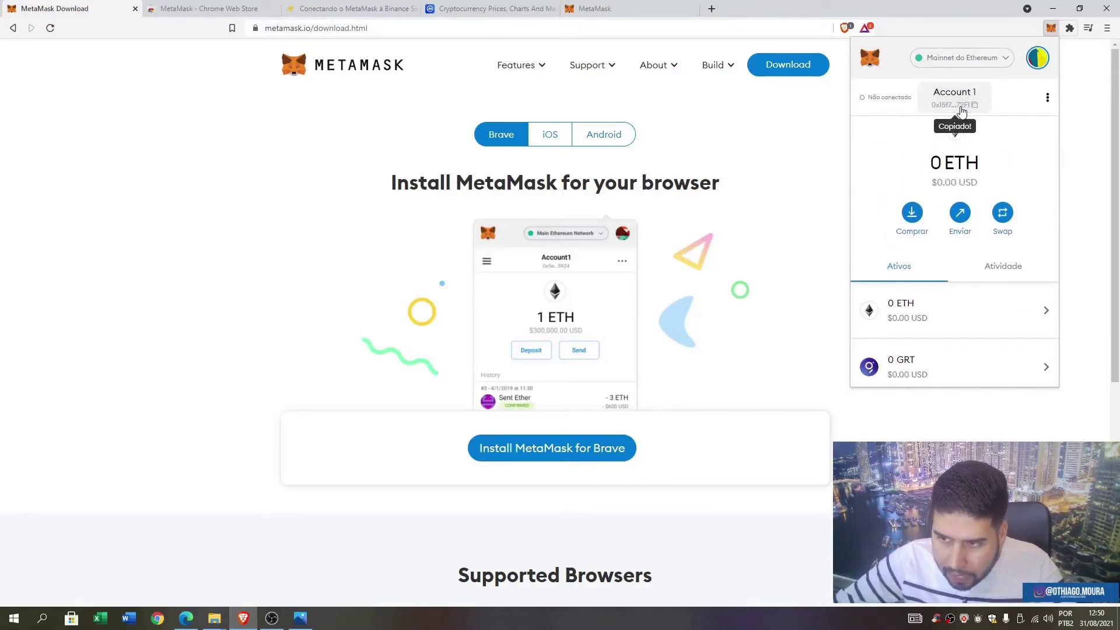
click(186, 620)
click(349, 276)
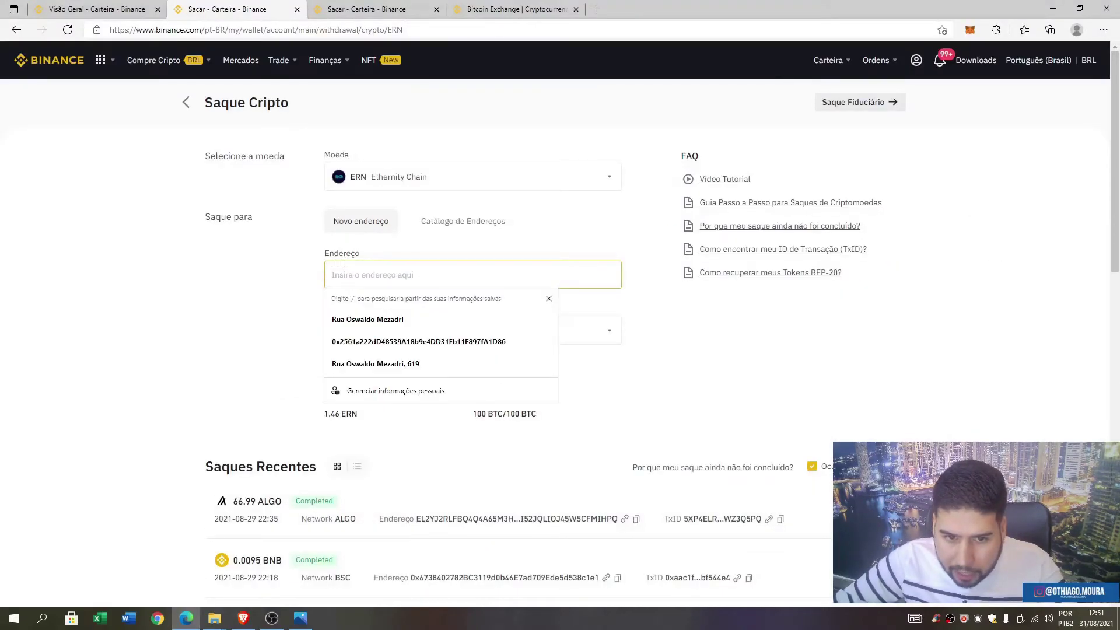
right_click(353, 270)
click(403, 380)
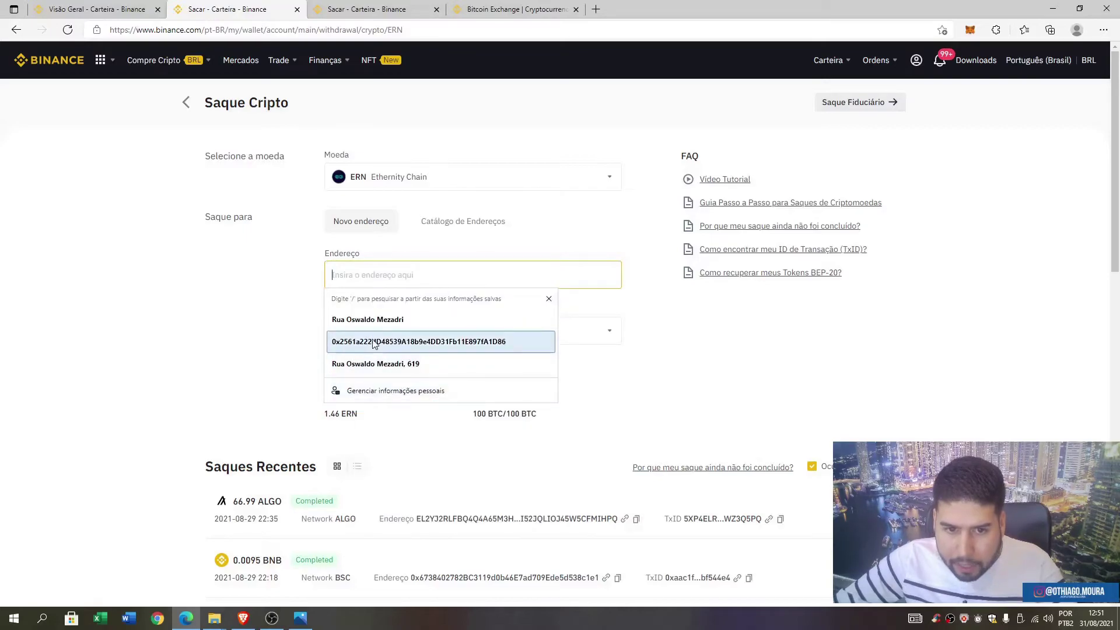
click(424, 332)
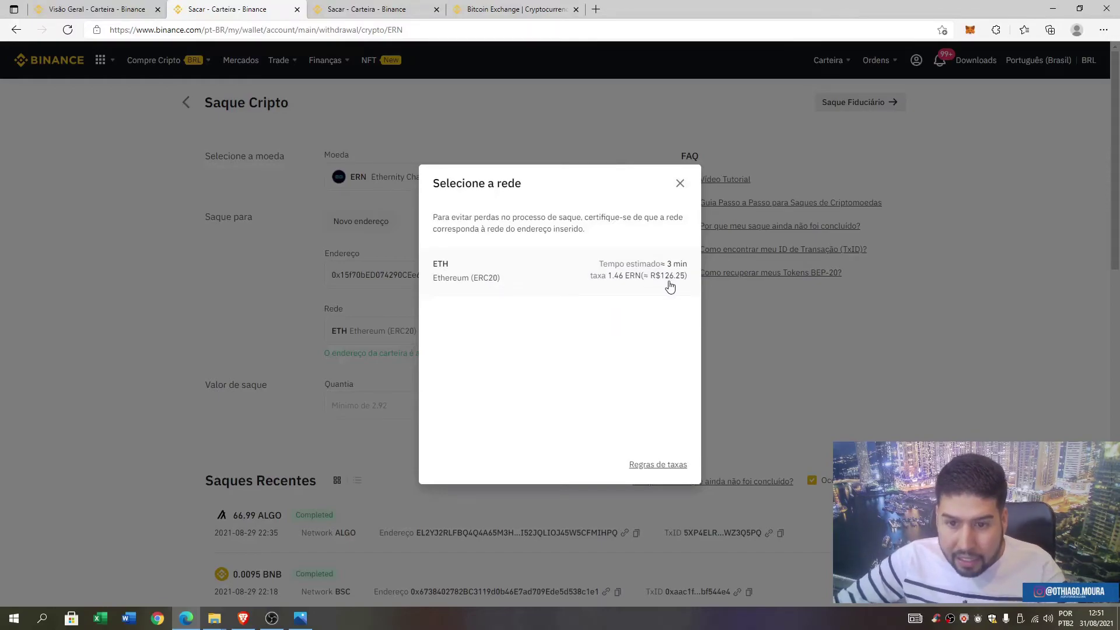
click(541, 271)
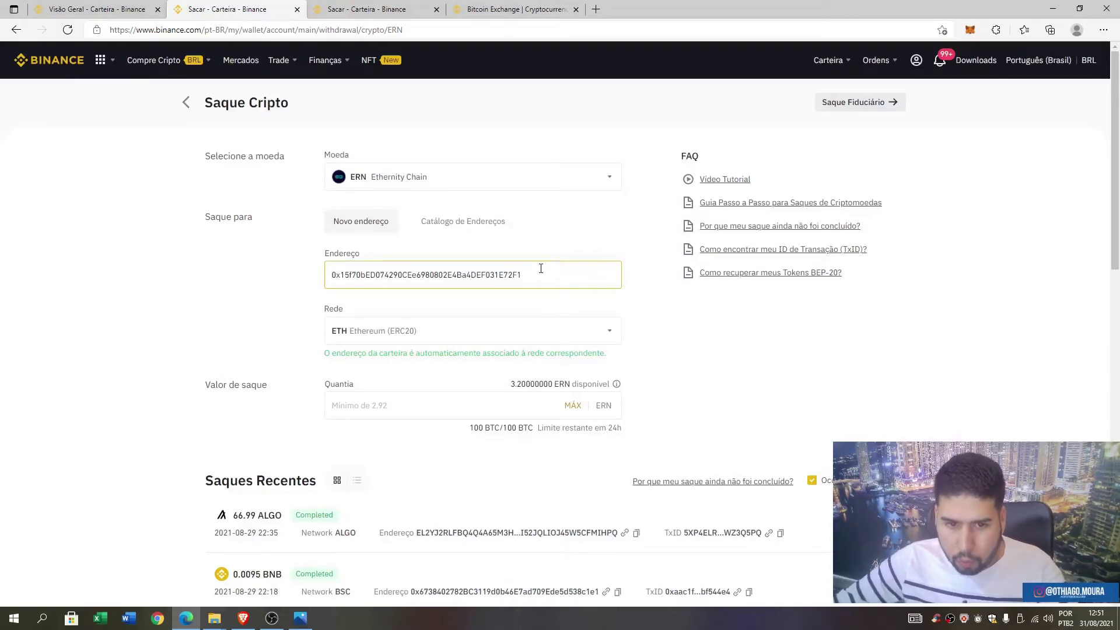
Set the withdrawal amount to the maximum of 3.2 ERN and check the included network fee
click(573, 407)
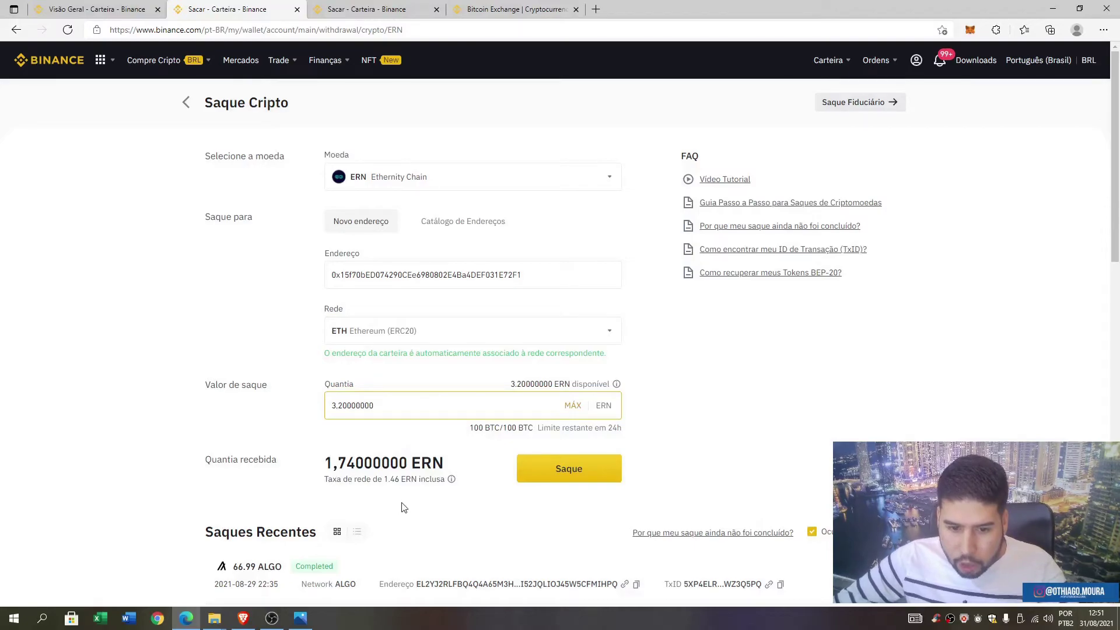
drag(383, 479, 440, 483)
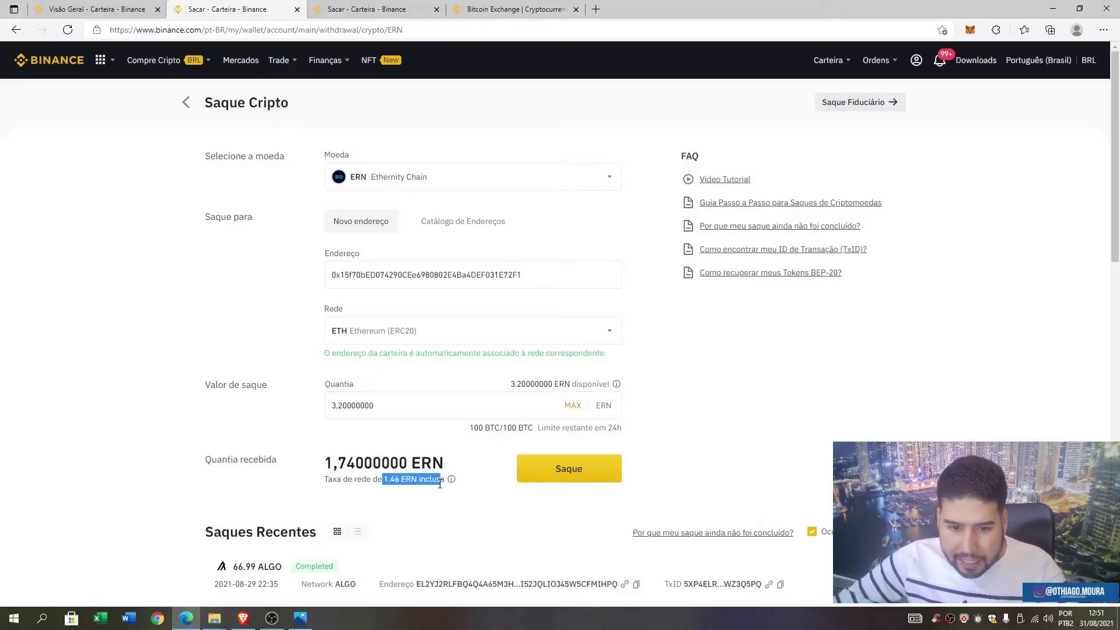
click(460, 505)
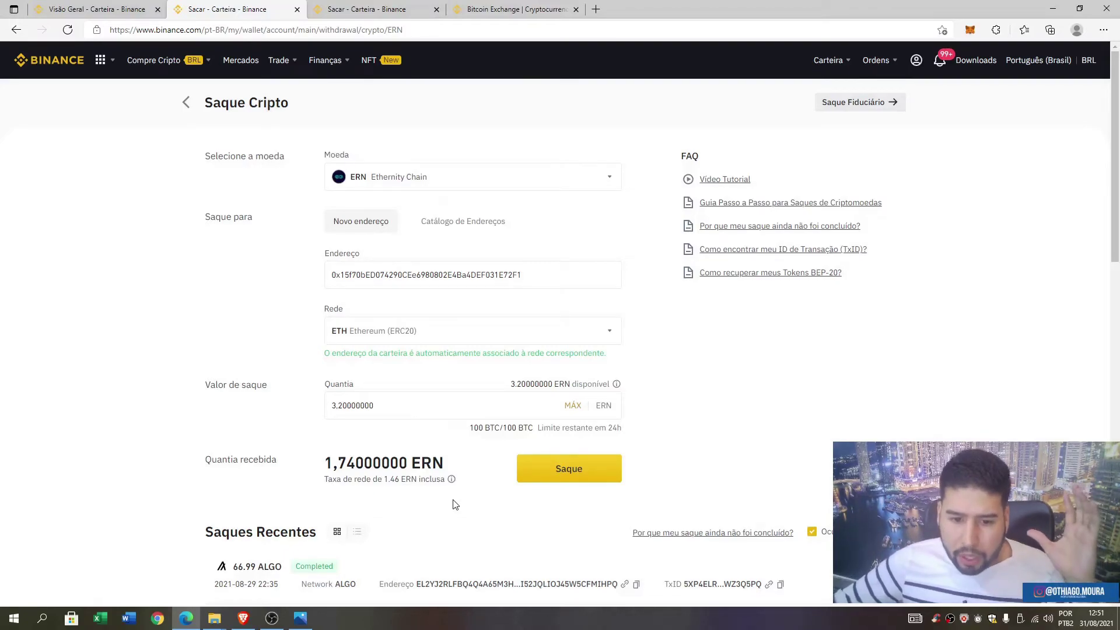
Submit the ERN withdrawal as far as the security verification, request the phone verification code, and close the verification without sending
click(587, 476)
click(585, 399)
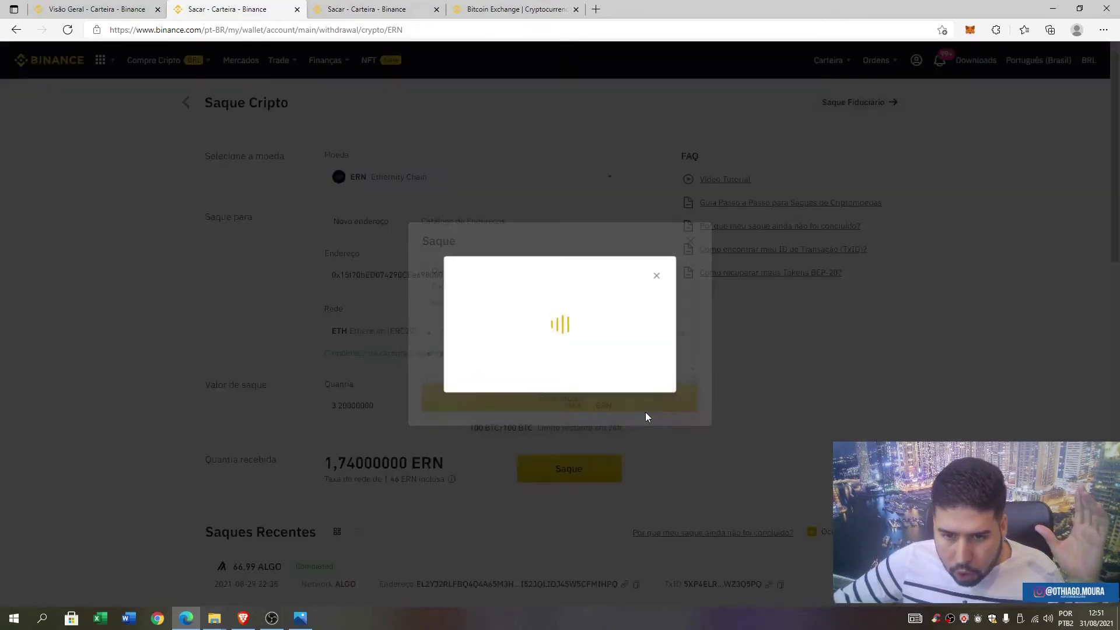
click(652, 313)
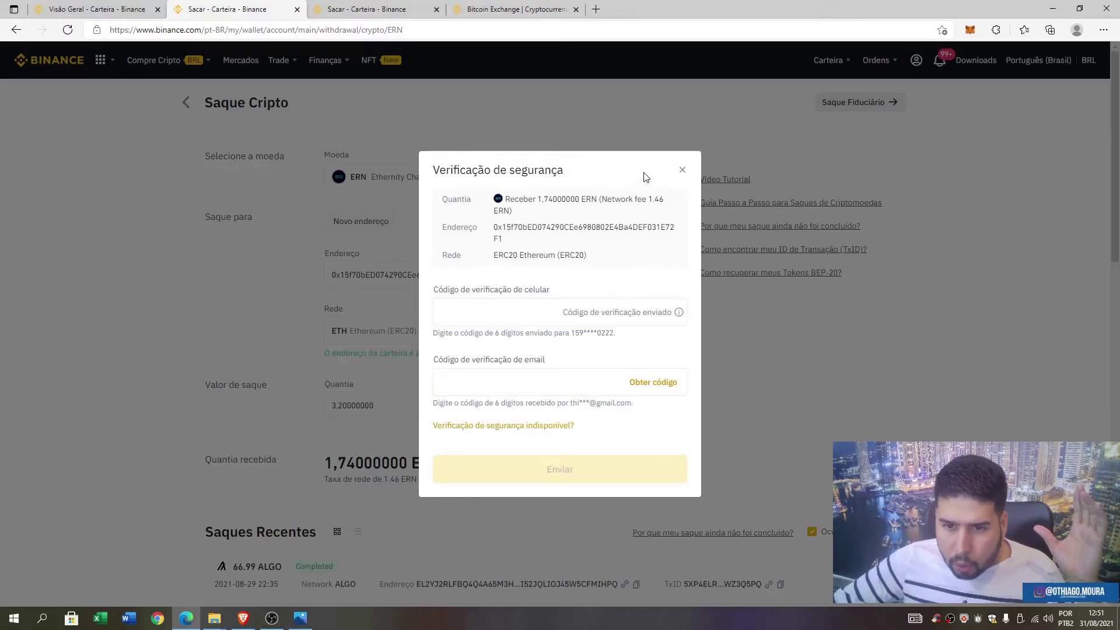
click(681, 171)
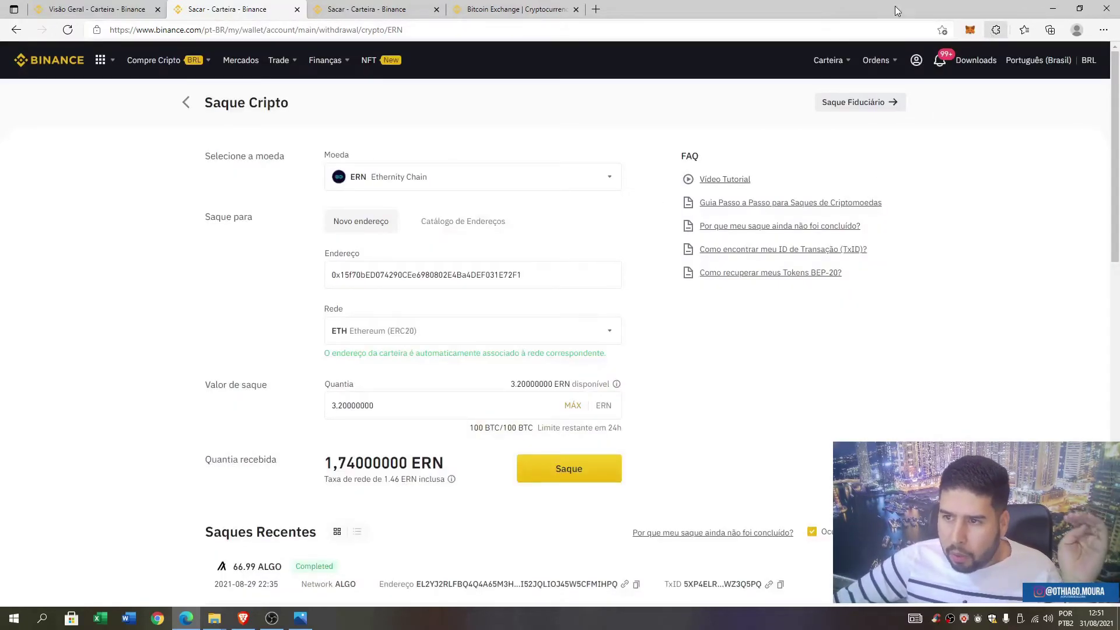
Switch to Brave, check the MetaMask asset list, and find CoinGecko in a new tab by searching for "coingeko"
click(244, 617)
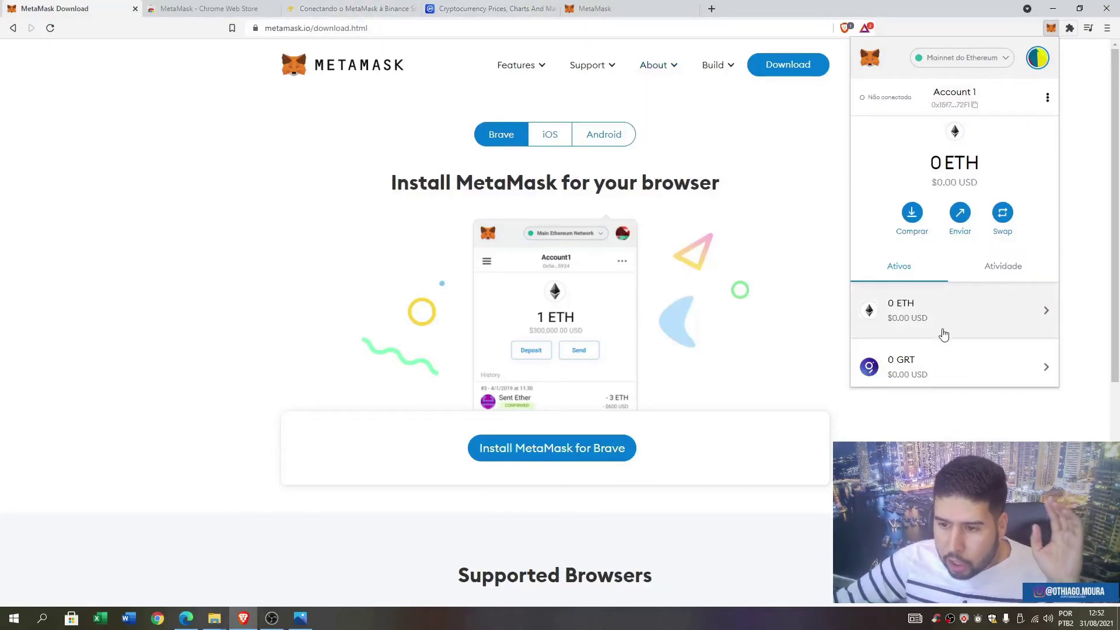
scroll(942, 330, down, 2)
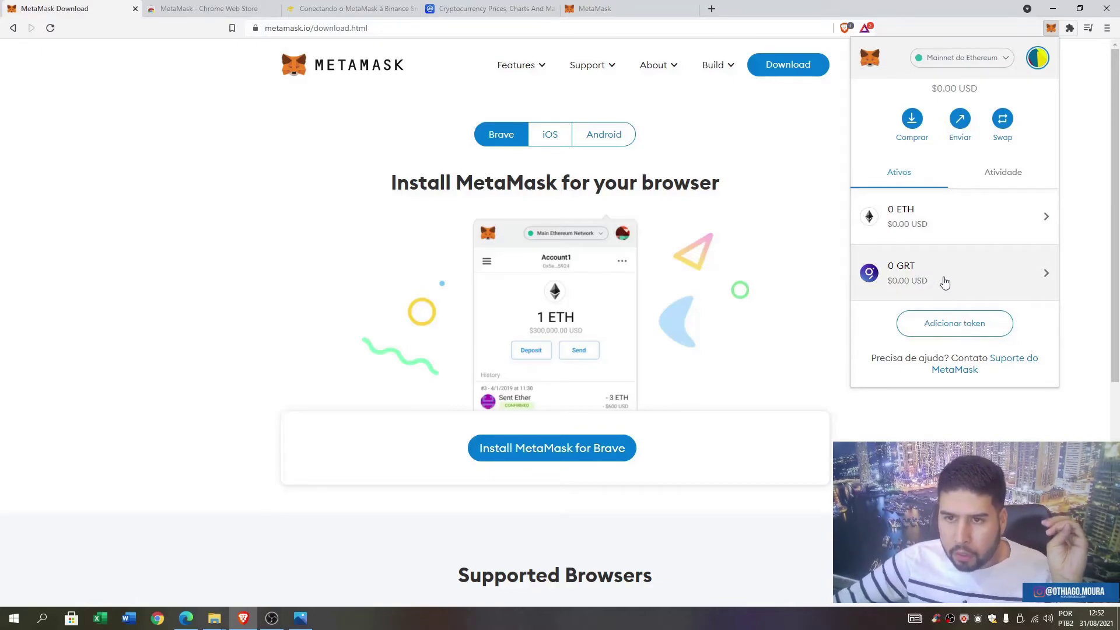
click(711, 8)
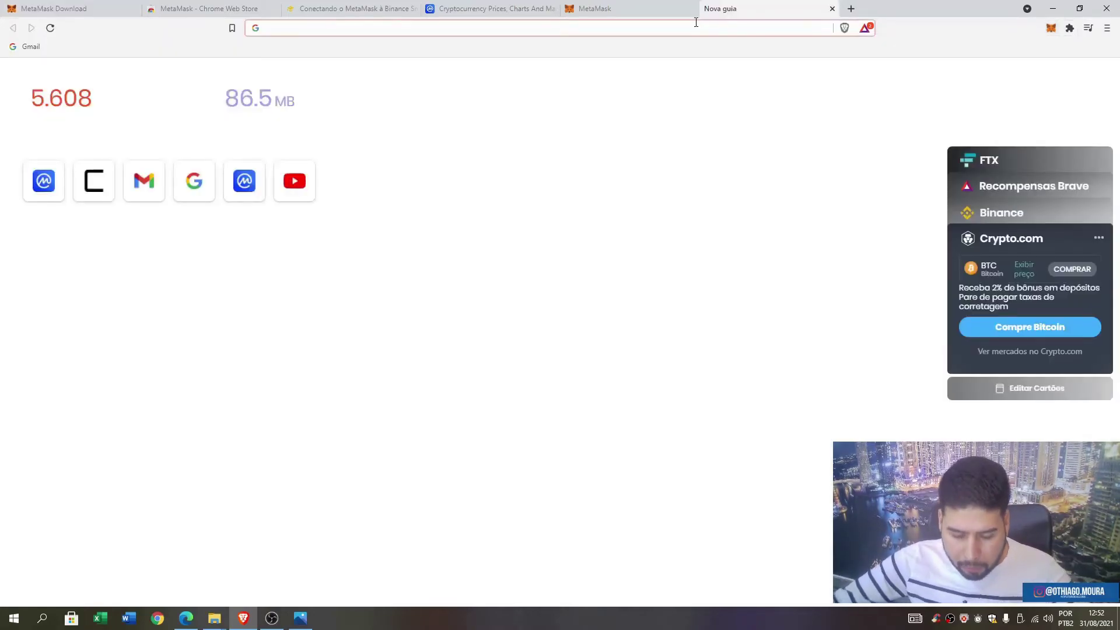
text(coingeko)
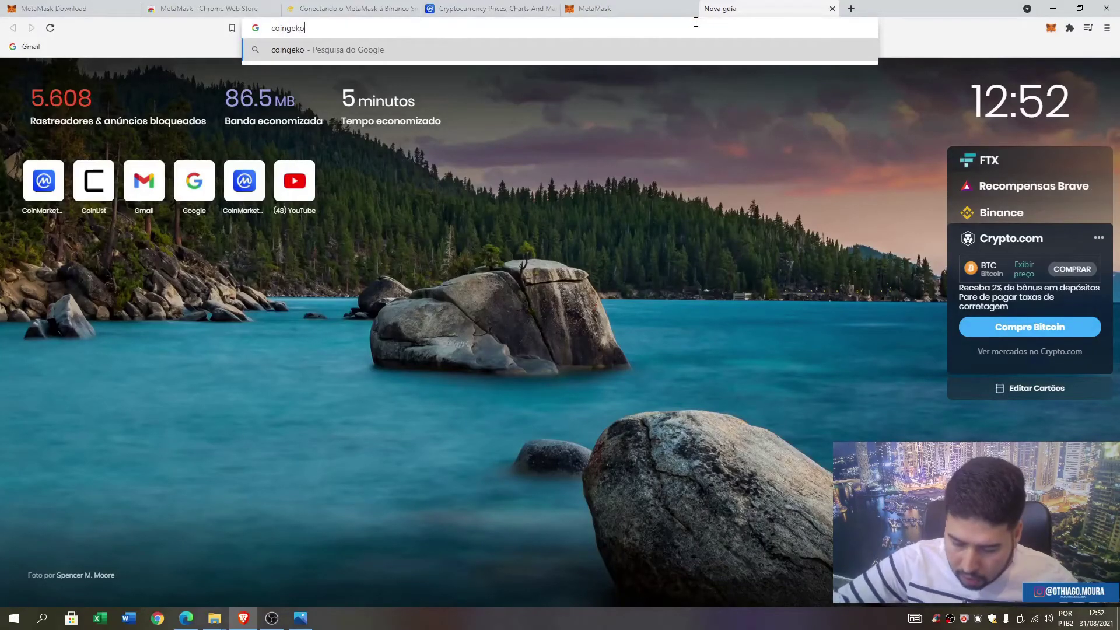
key(Return)
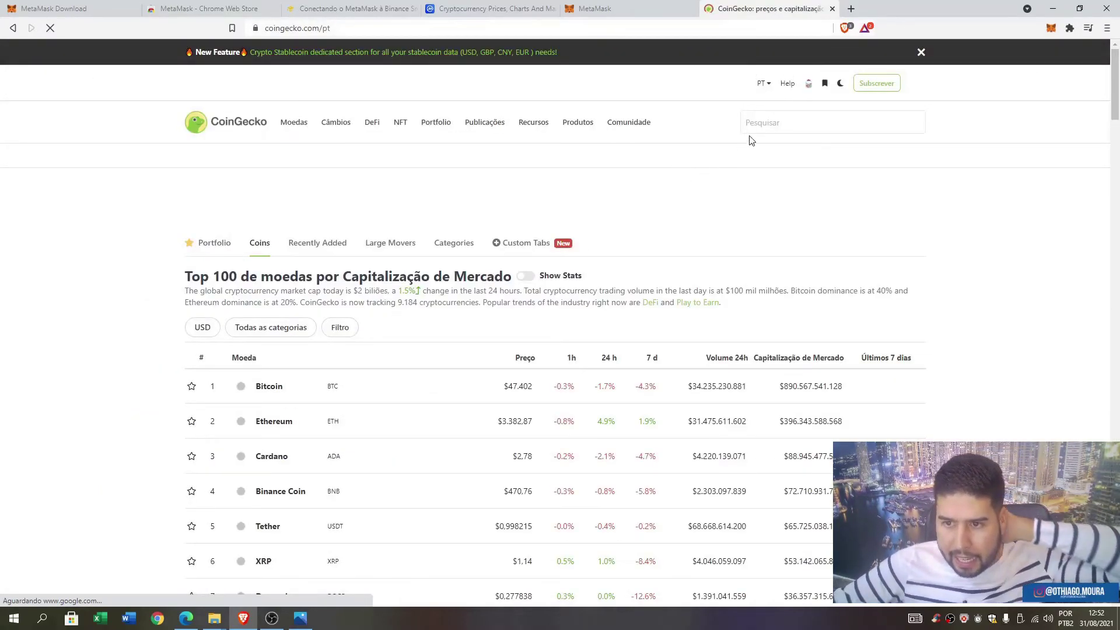
Search CoinGecko for "ern", open the Ethernity Chain (ERN) page, and copy the token's contract address
click(768, 123)
text(ern)
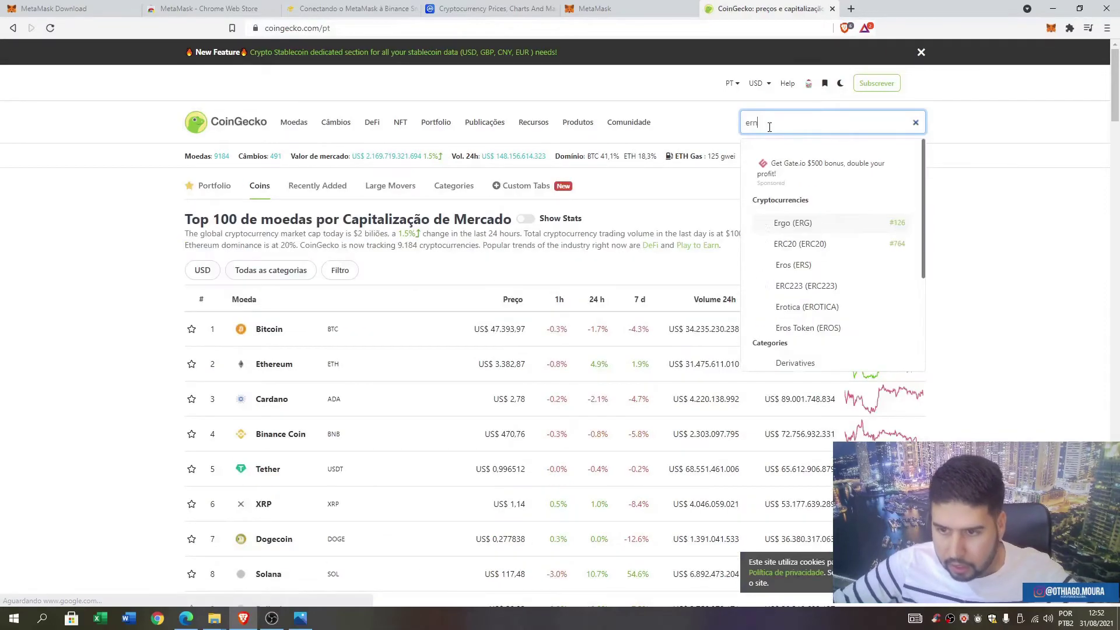
click(803, 215)
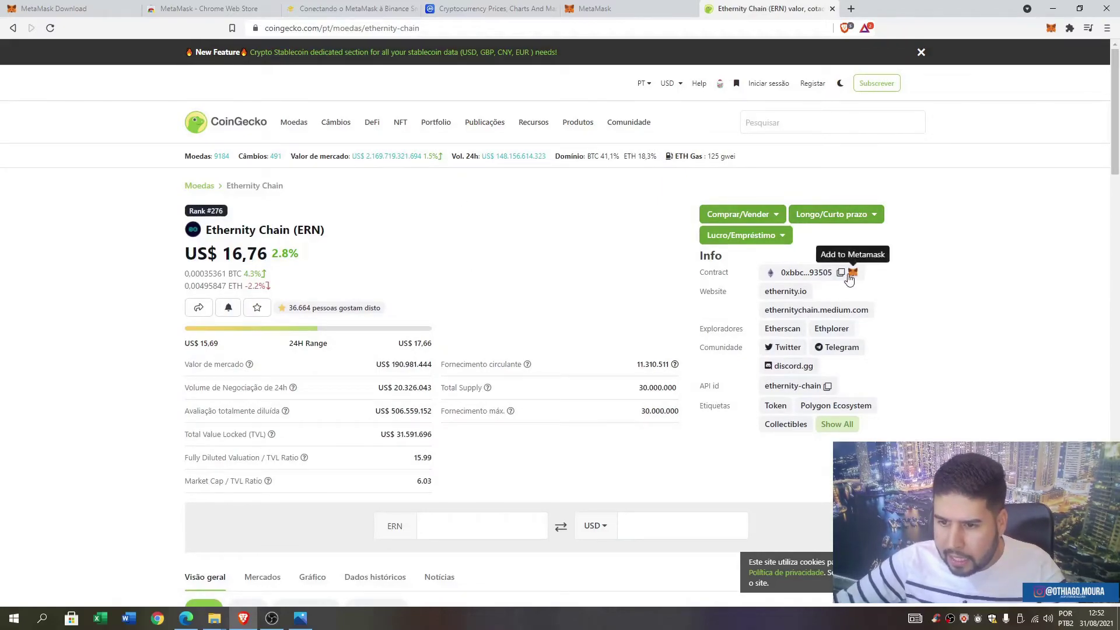
click(840, 272)
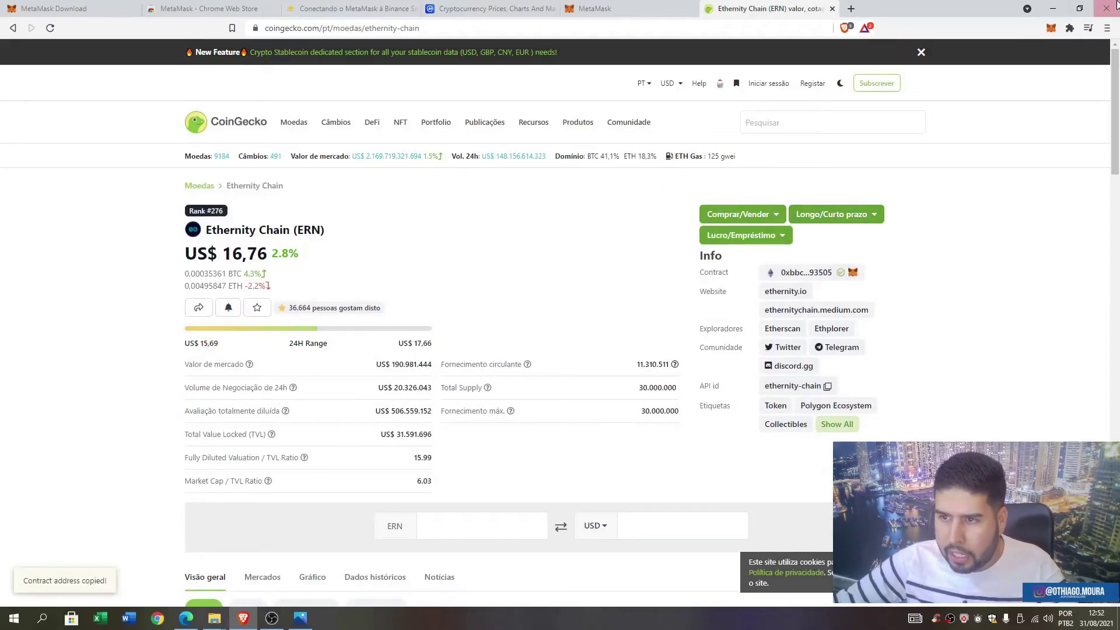
Open MetaMask's add-tokens form on the Ethereum mainnet, dismissing the what's-new notice
click(1051, 29)
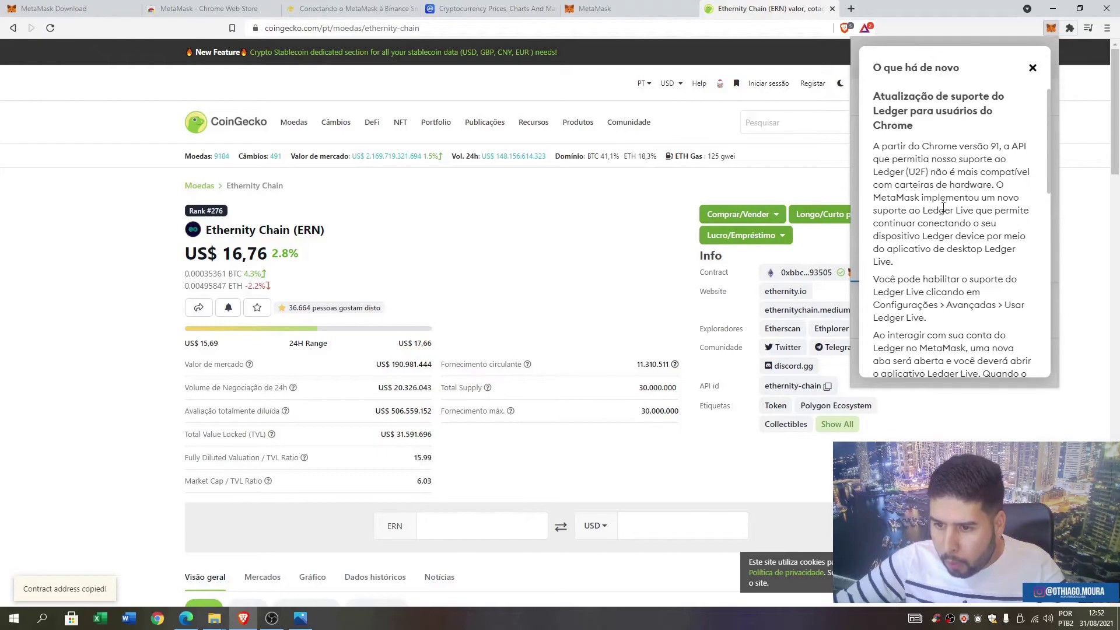
click(1030, 68)
scroll(941, 326, down, 3)
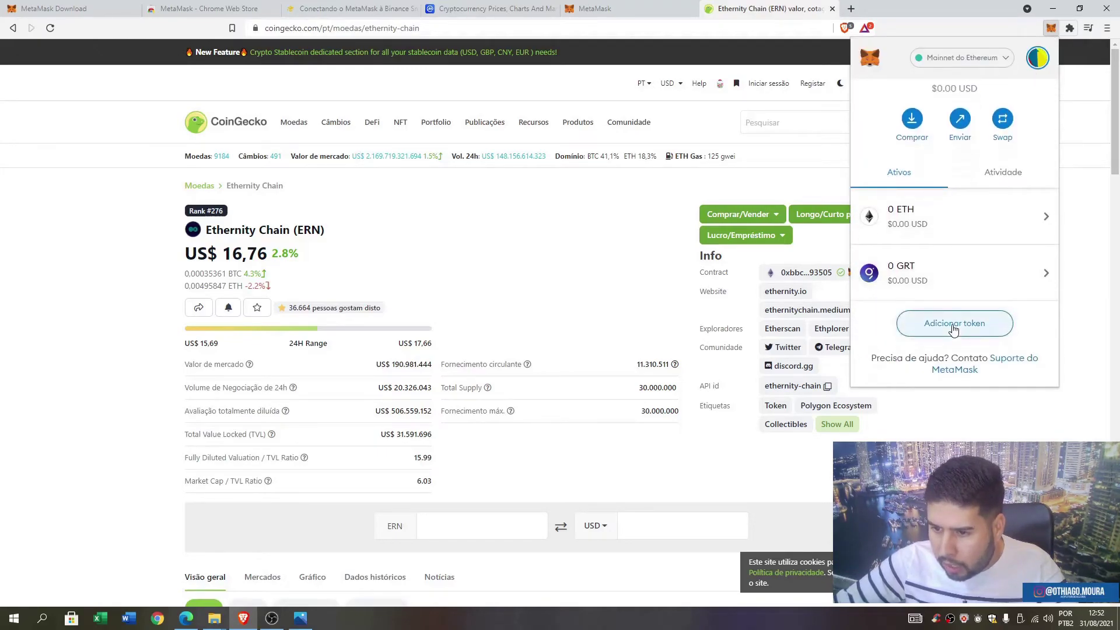
click(935, 324)
Try to find the ERN token by pasting its contract address into the token search
right_click(919, 166)
click(946, 251)
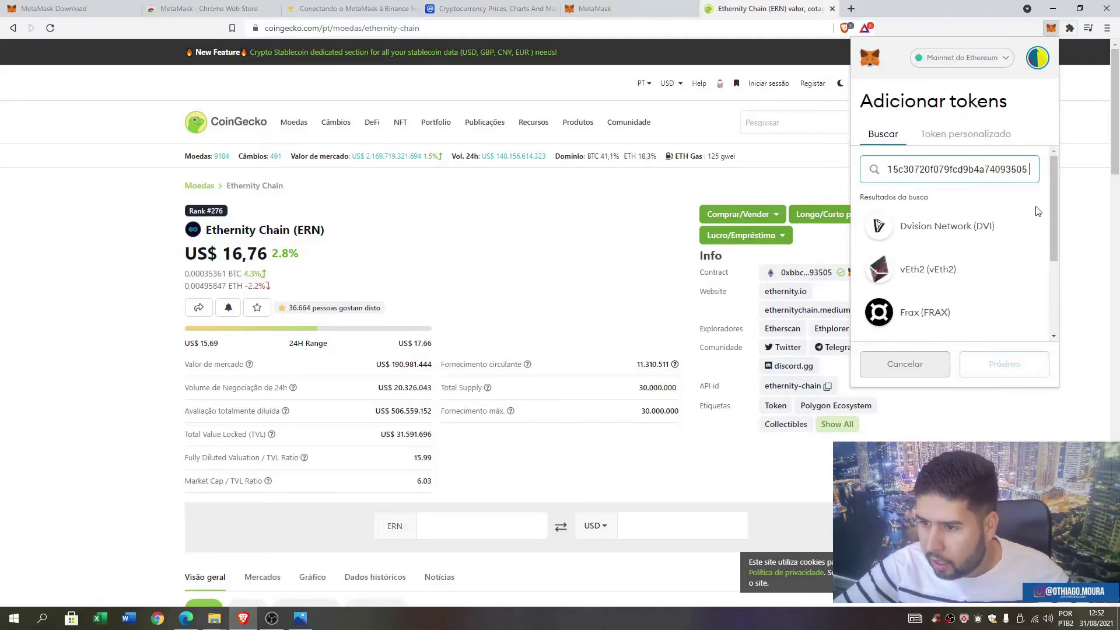
drag(1053, 233, 1046, 189)
key(BackSpace)
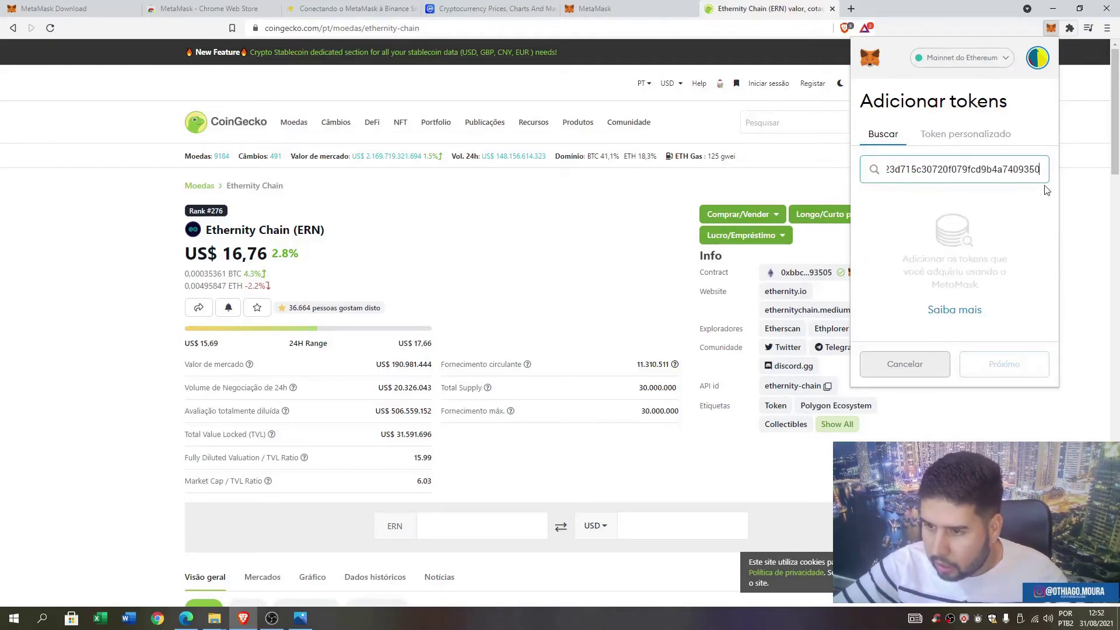
Add ERN to MetaMask as a custom token using the copied contract address
click(968, 134)
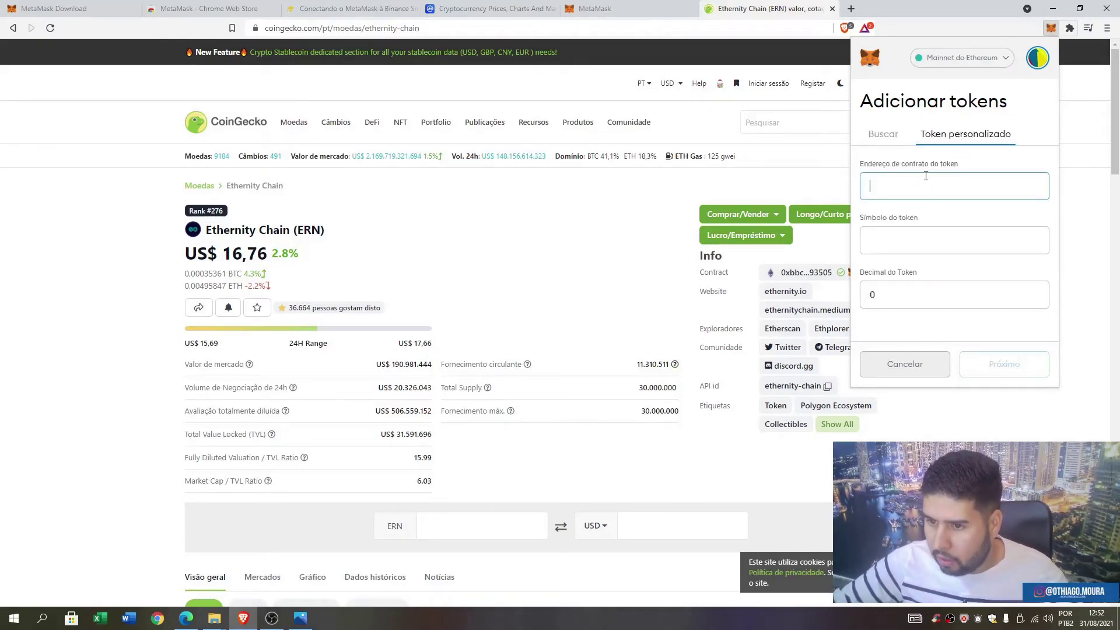
right_click(915, 185)
click(941, 274)
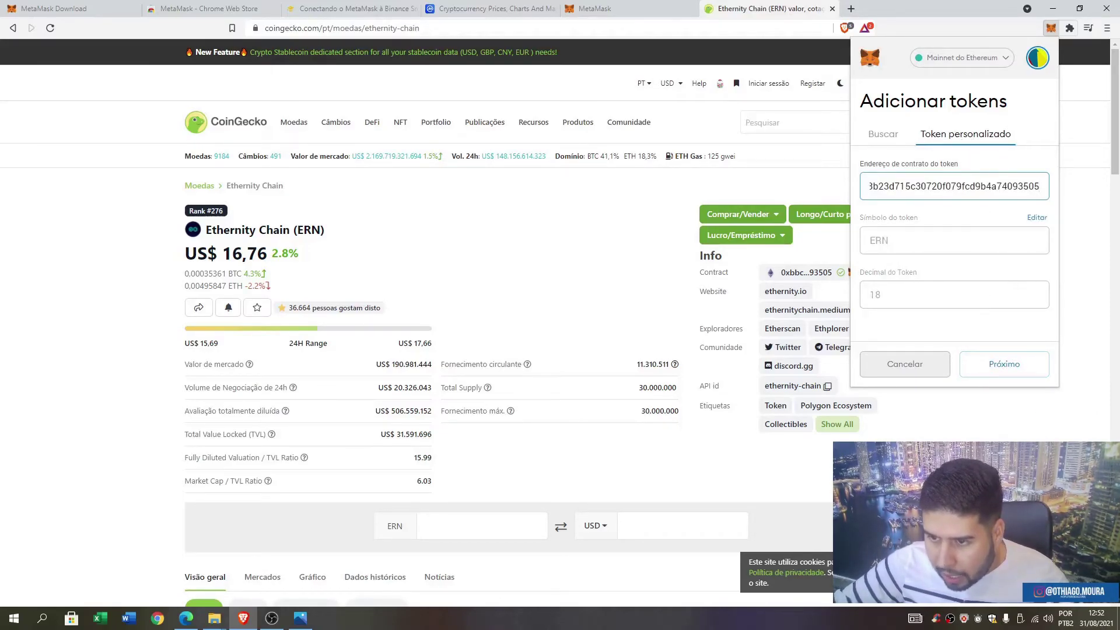
click(1003, 364)
click(1004, 362)
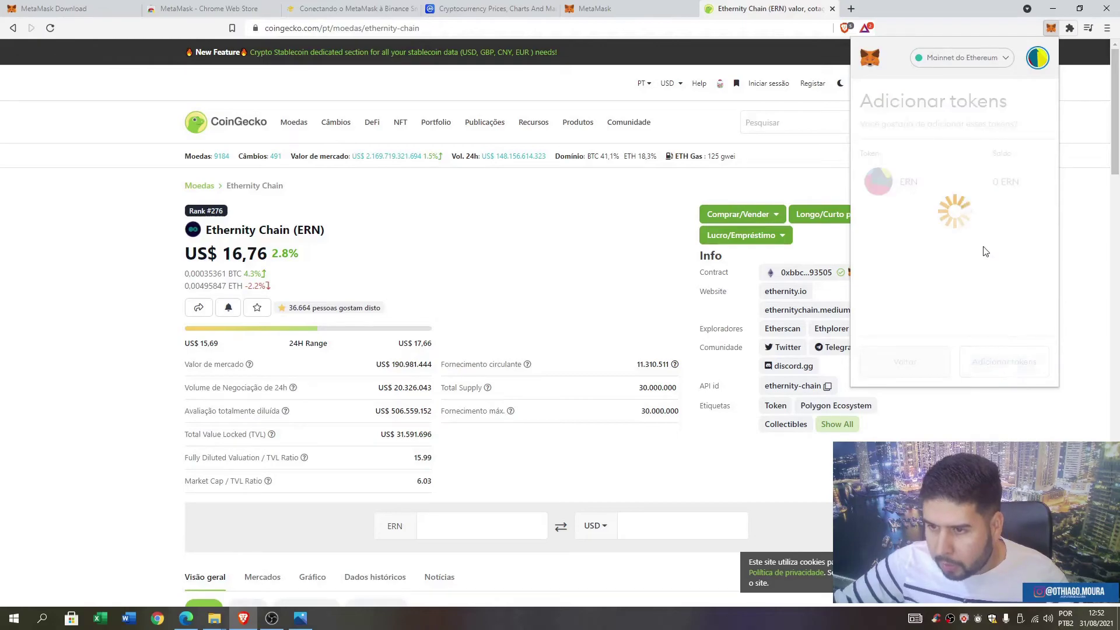
Examine the MetaMask account's asset list for the ERN token, reopening the wallet and dismissing its what's-new notice
scroll(932, 280, down, 2)
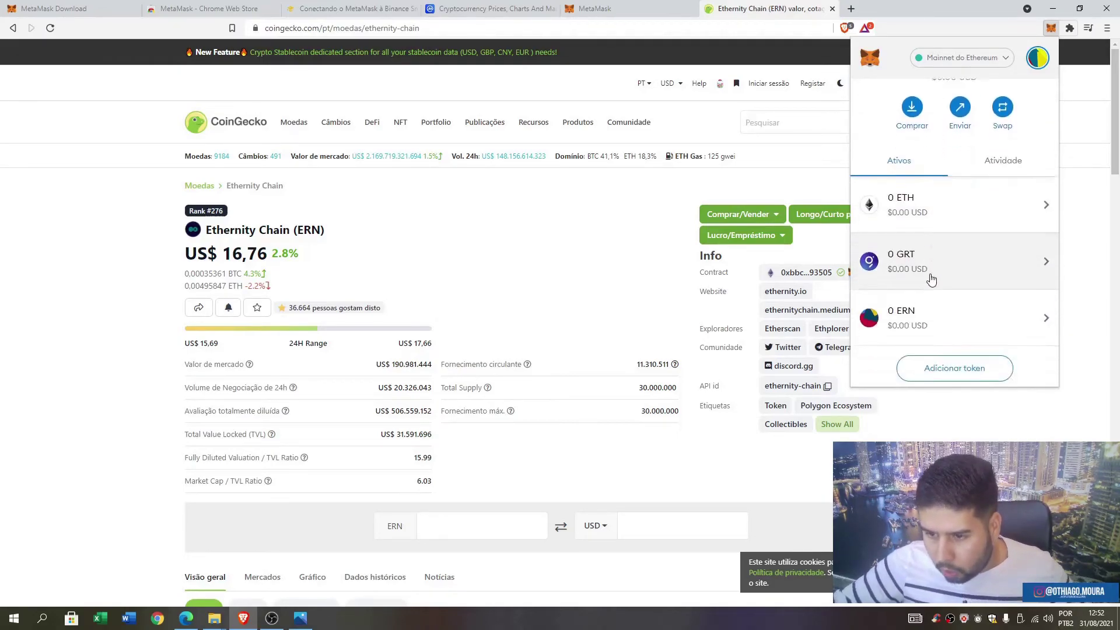
scroll(932, 280, down, 1)
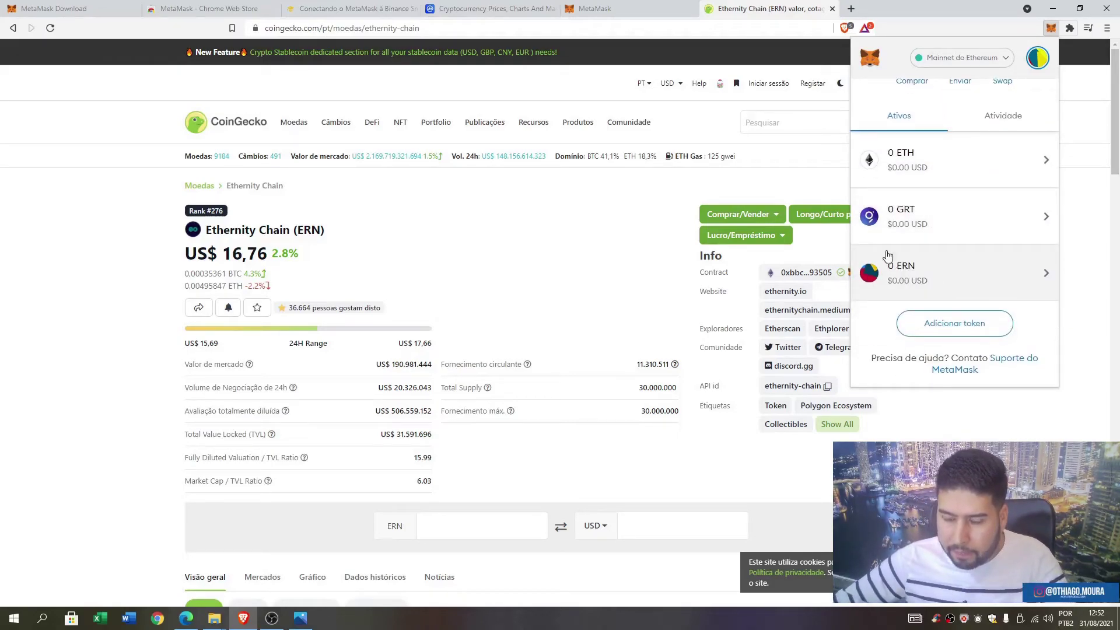
click(502, 268)
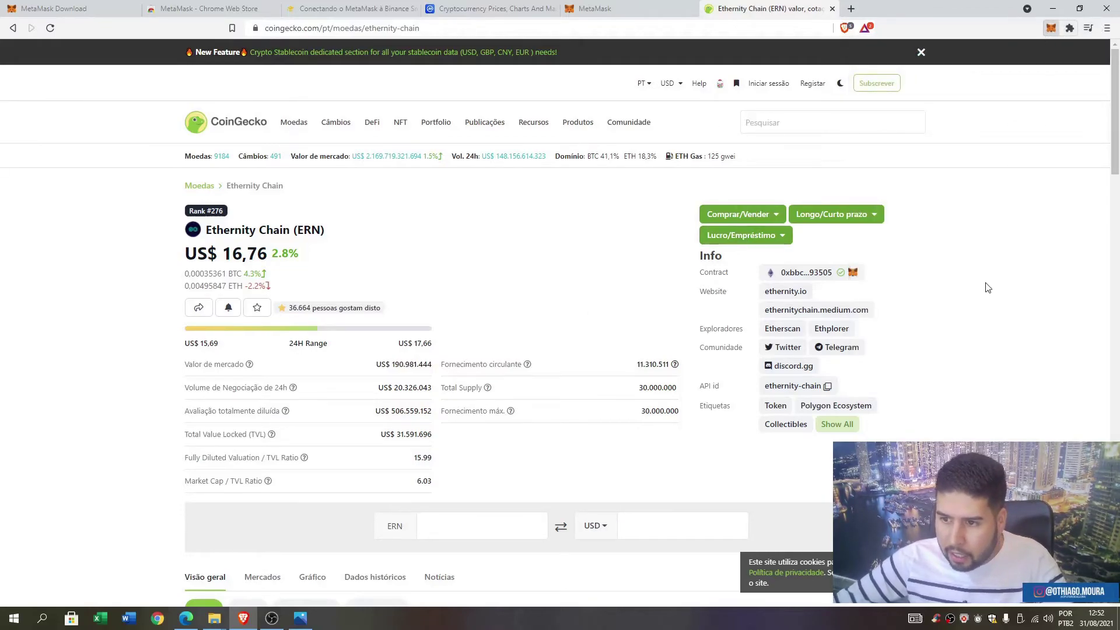
click(1050, 28)
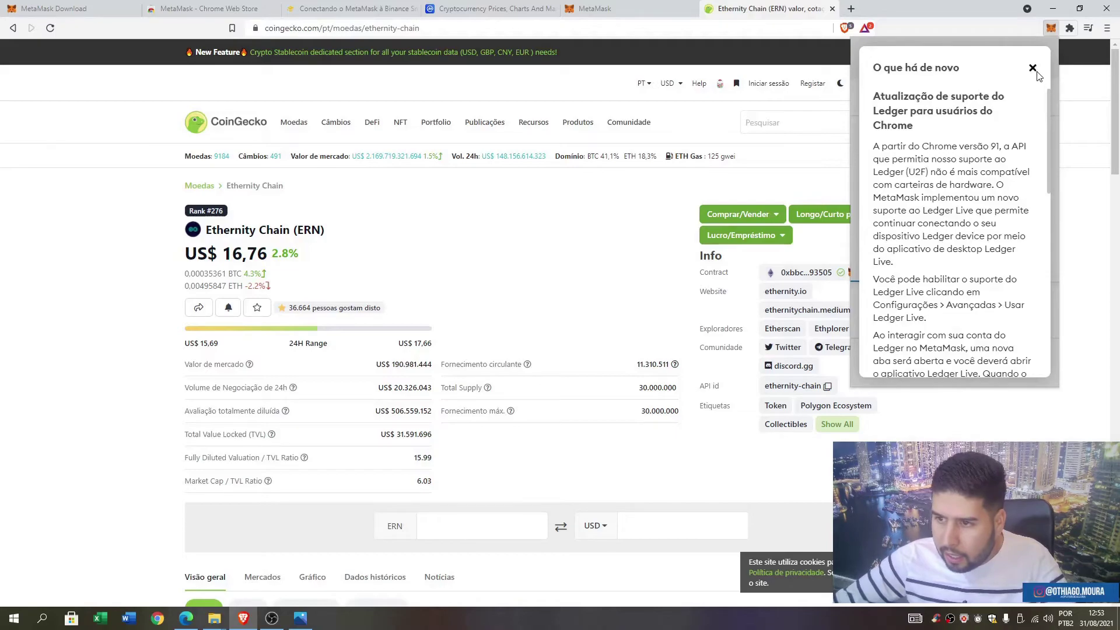
click(1036, 70)
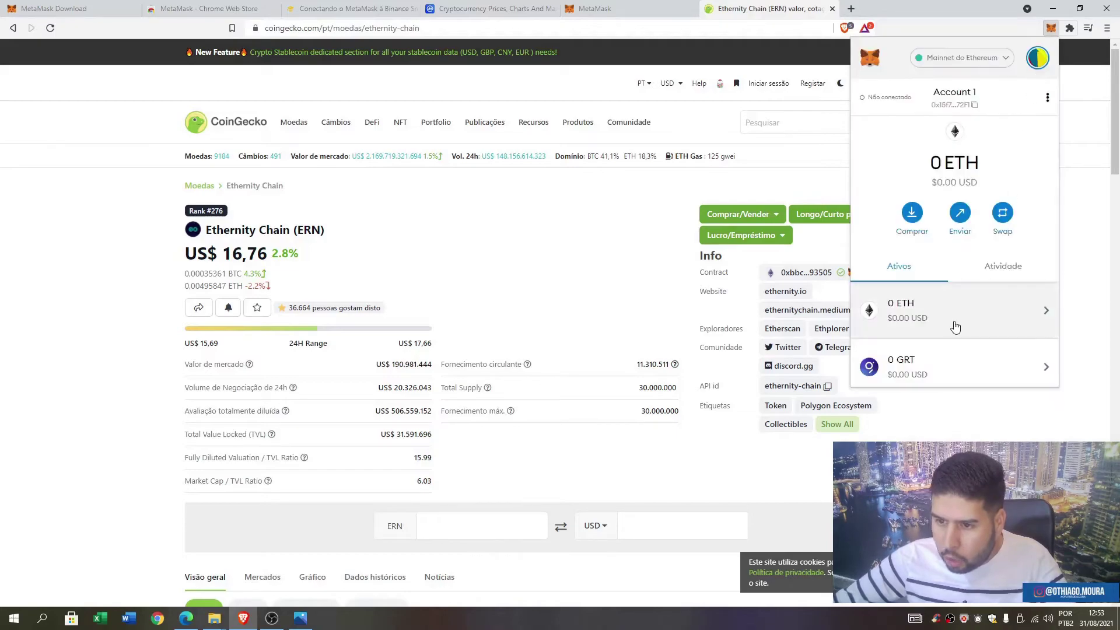
click(621, 252)
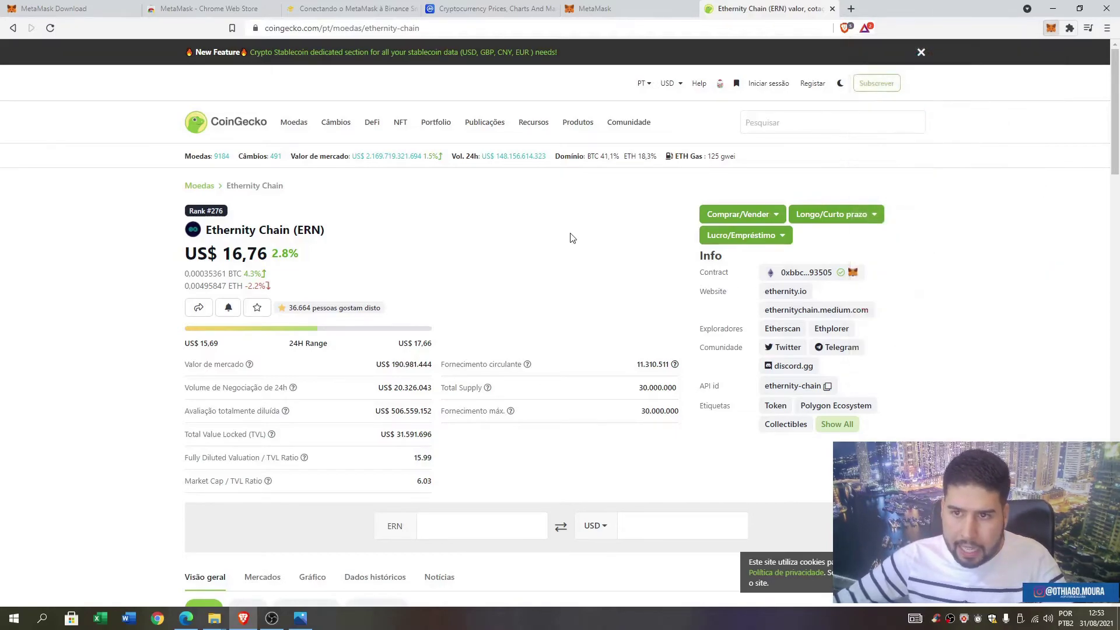
Close the CoinGecko page, switch to Binance in Edge, and view the BRL deposit order and the BTT withdrawal page
click(831, 9)
click(185, 618)
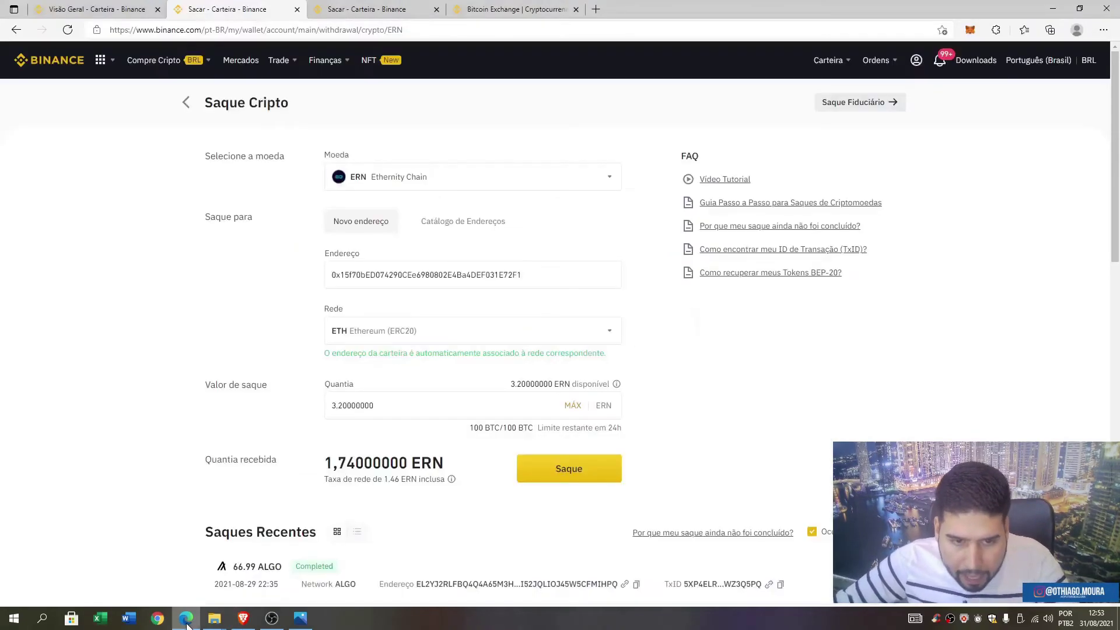
click(507, 9)
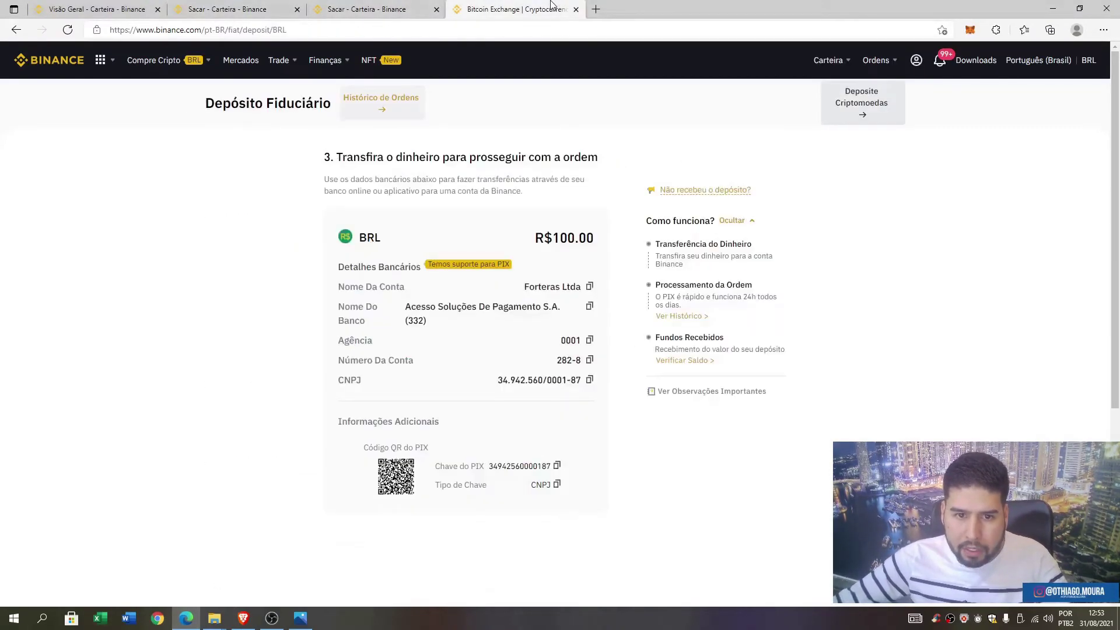
click(435, 6)
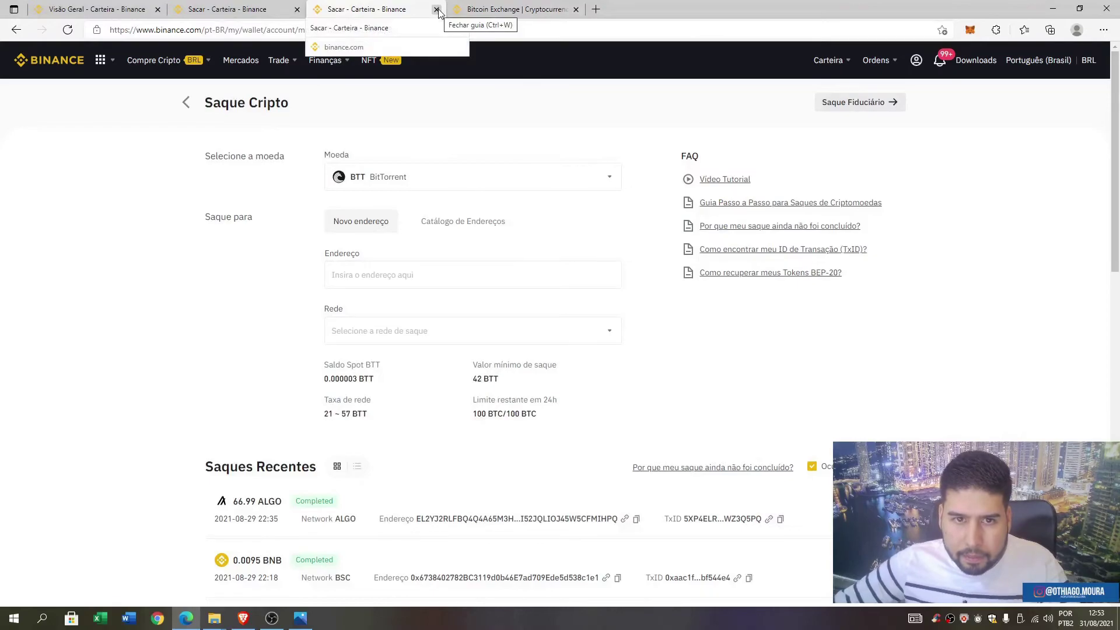
Switch to Brave, set MetaMask to the Smart Chain network, and copy the Account 1 address
click(375, 275)
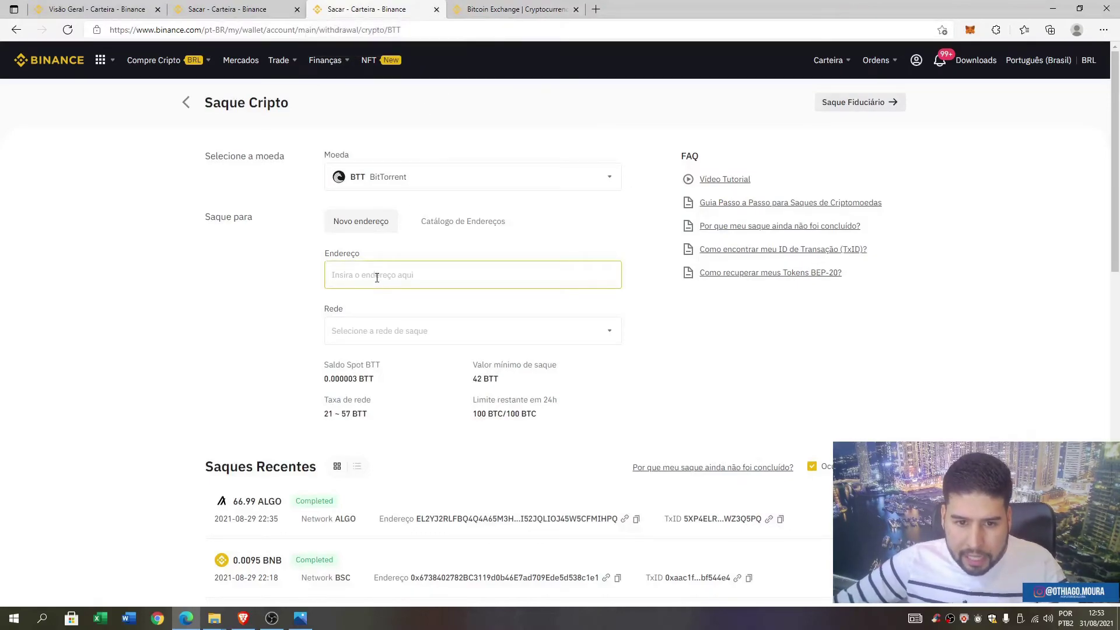
click(243, 618)
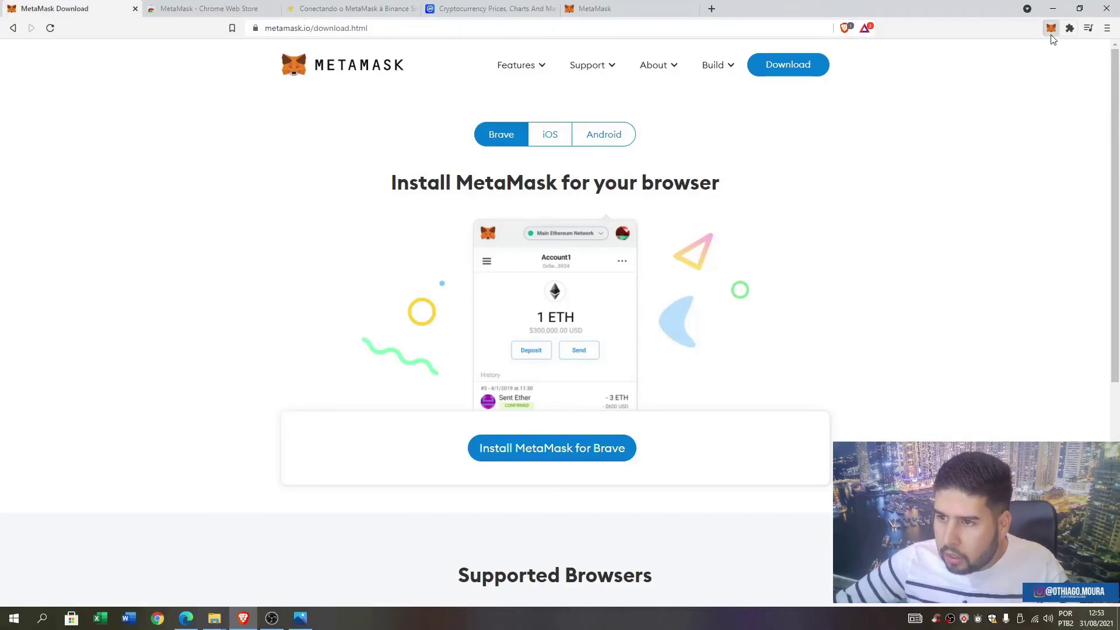
click(1051, 32)
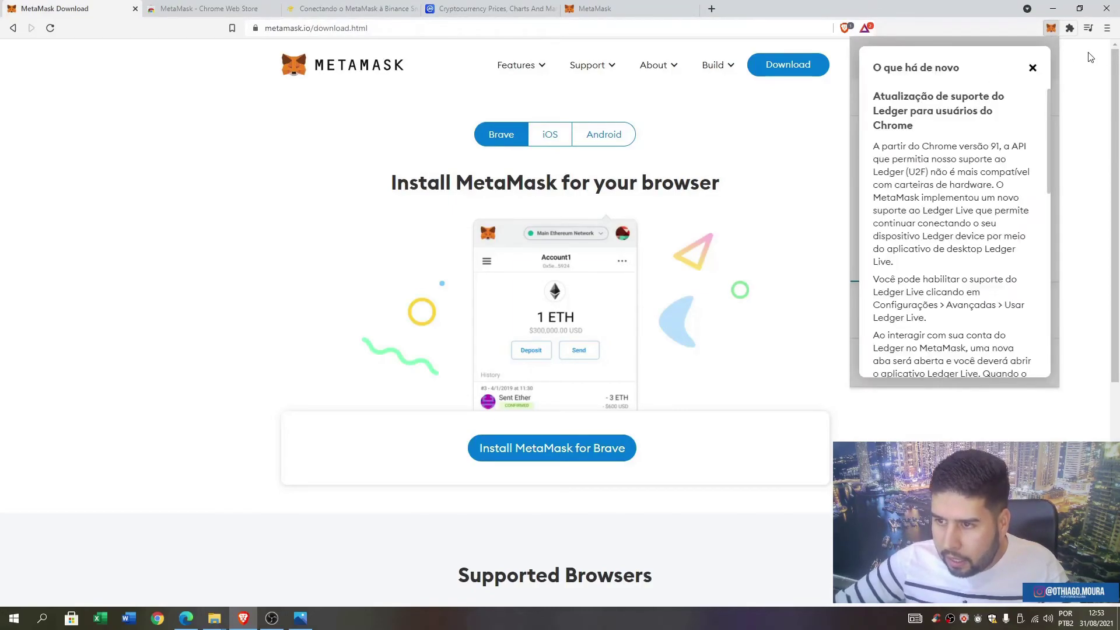
click(1033, 68)
click(994, 68)
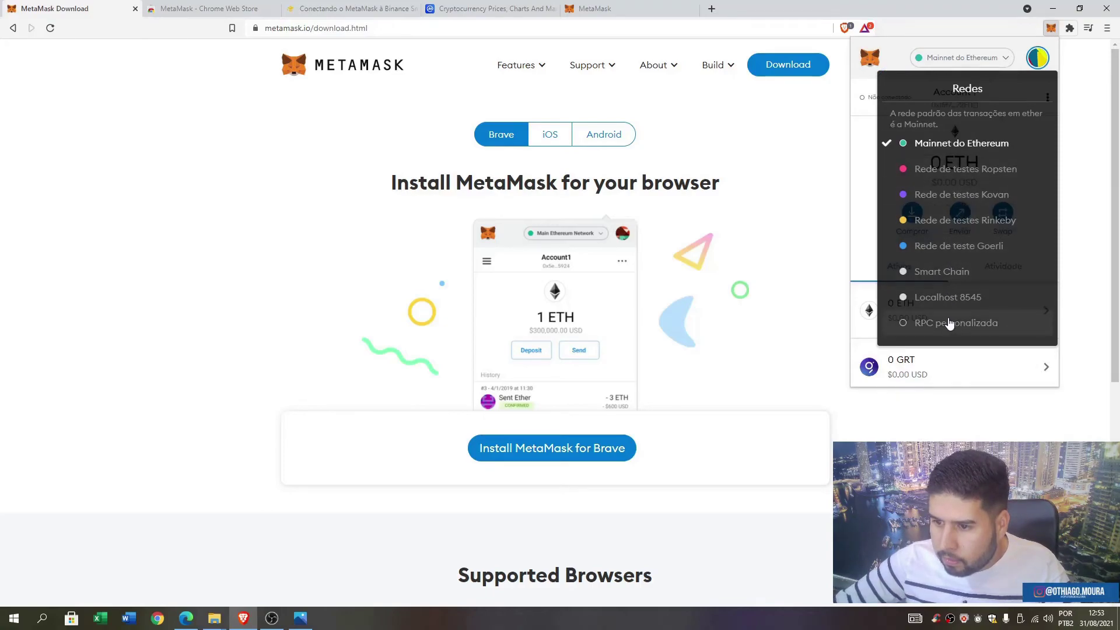
click(964, 274)
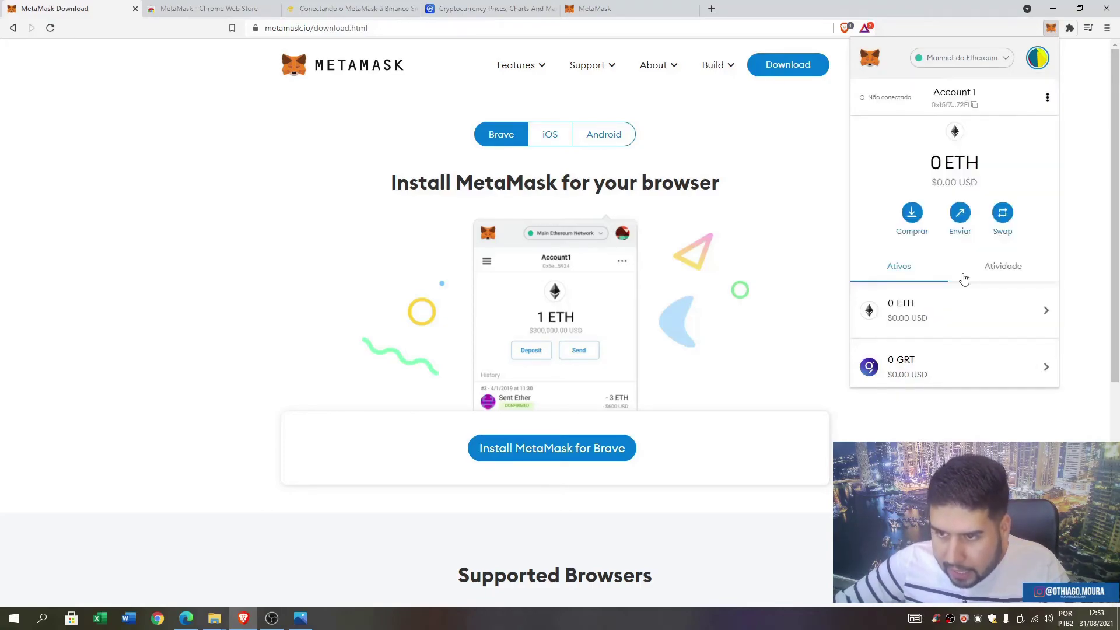
click(974, 107)
Switch to Binance in Edge and paste the copied MetaMask address as the recipient of the BTT withdrawal
click(350, 9)
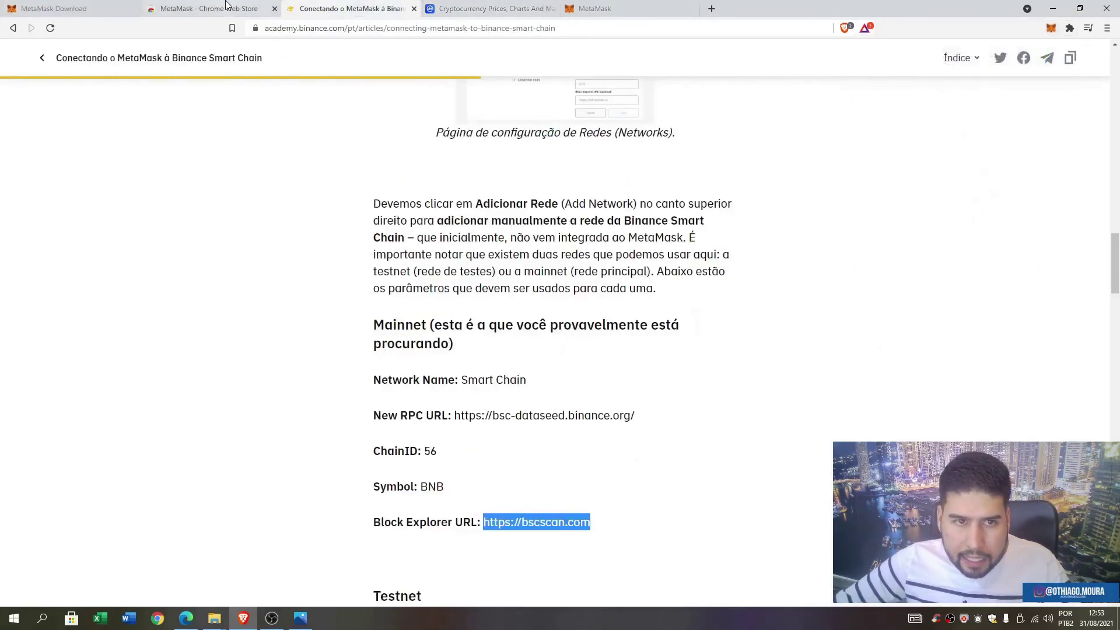
click(227, 7)
click(186, 618)
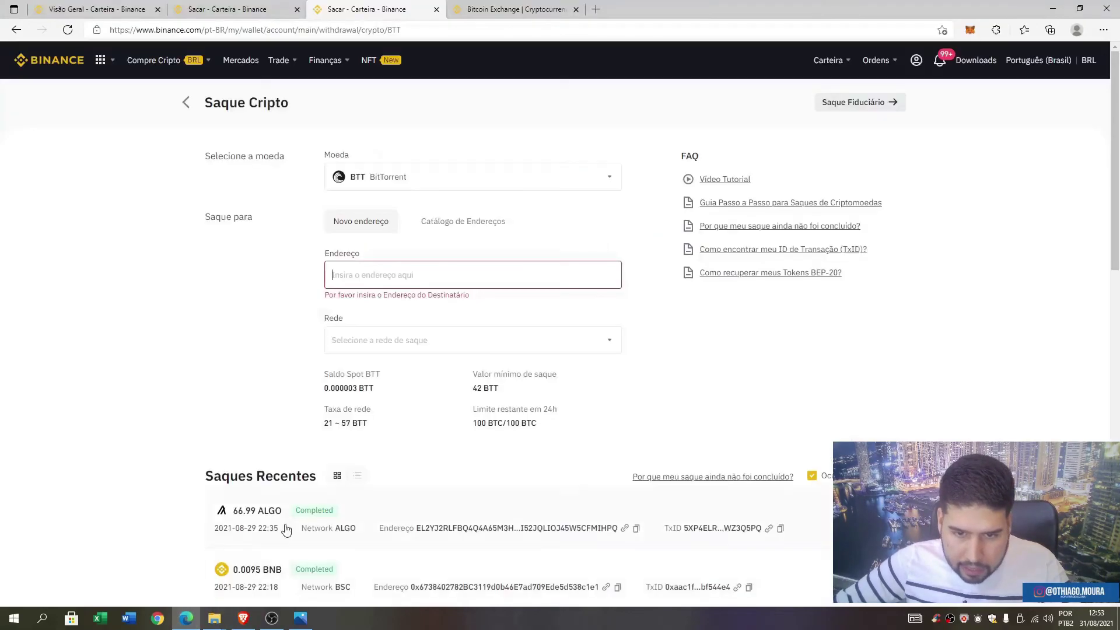
right_click(389, 281)
click(430, 396)
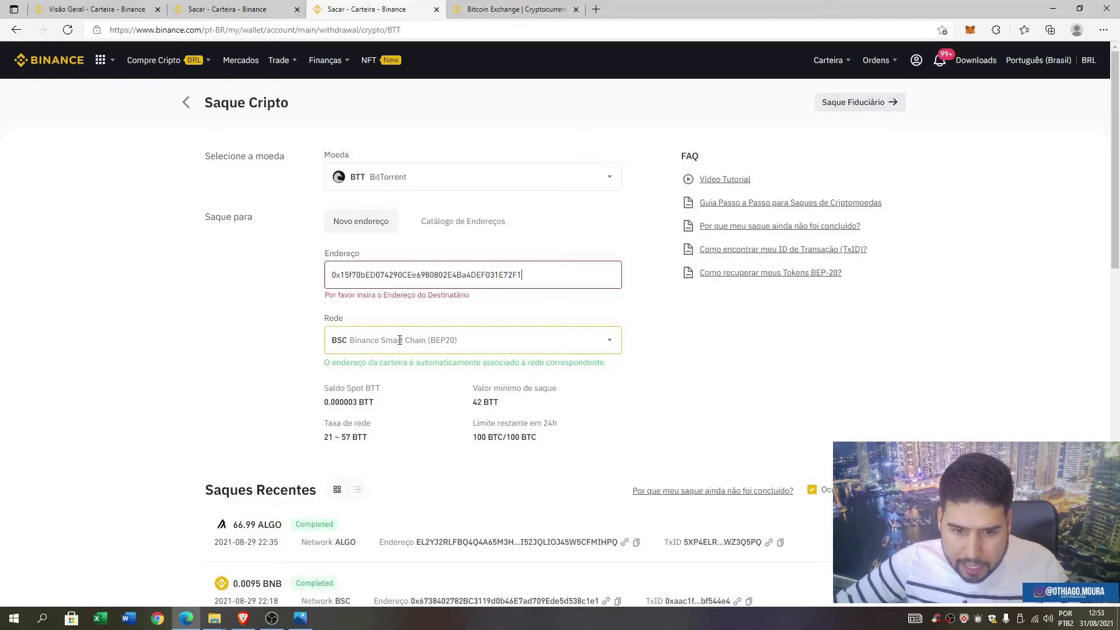
scroll(443, 373, down, 5)
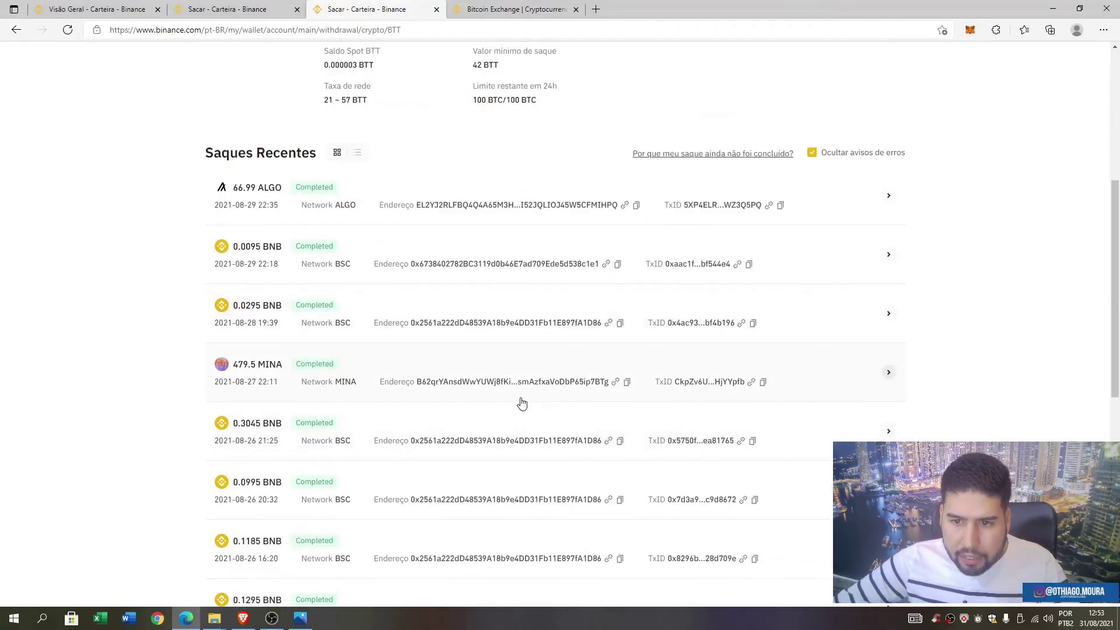
scroll(522, 402, up, 6)
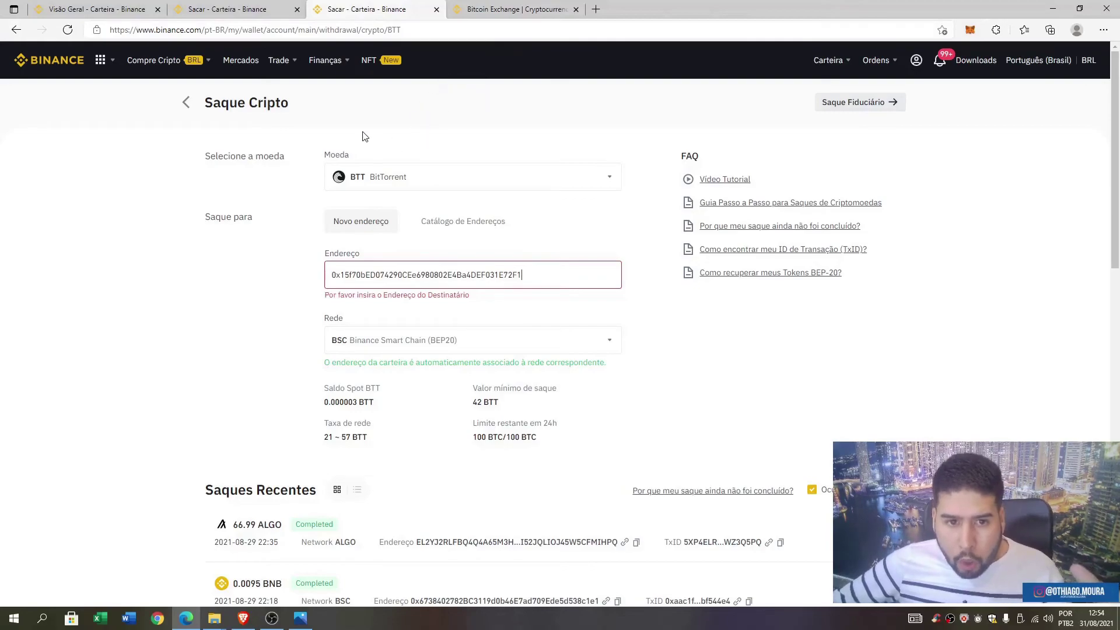
Open the BTT deposit from the spot account, choose the BSC Binance Smart Chain (BEP20) network, and copy the deposit address
click(184, 103)
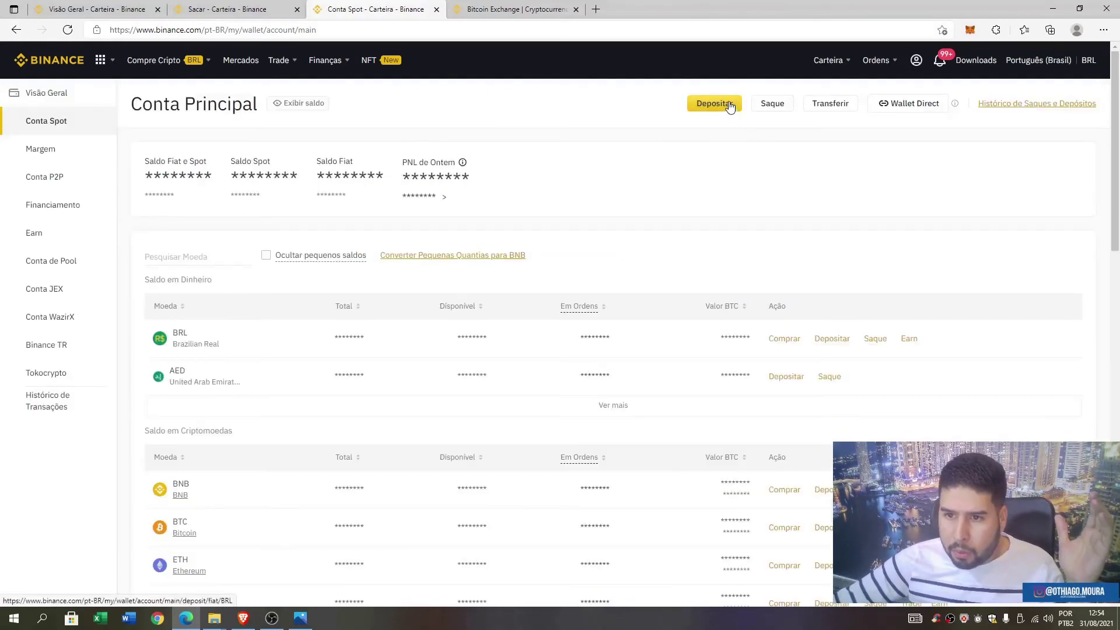
scroll(551, 286, down, 20)
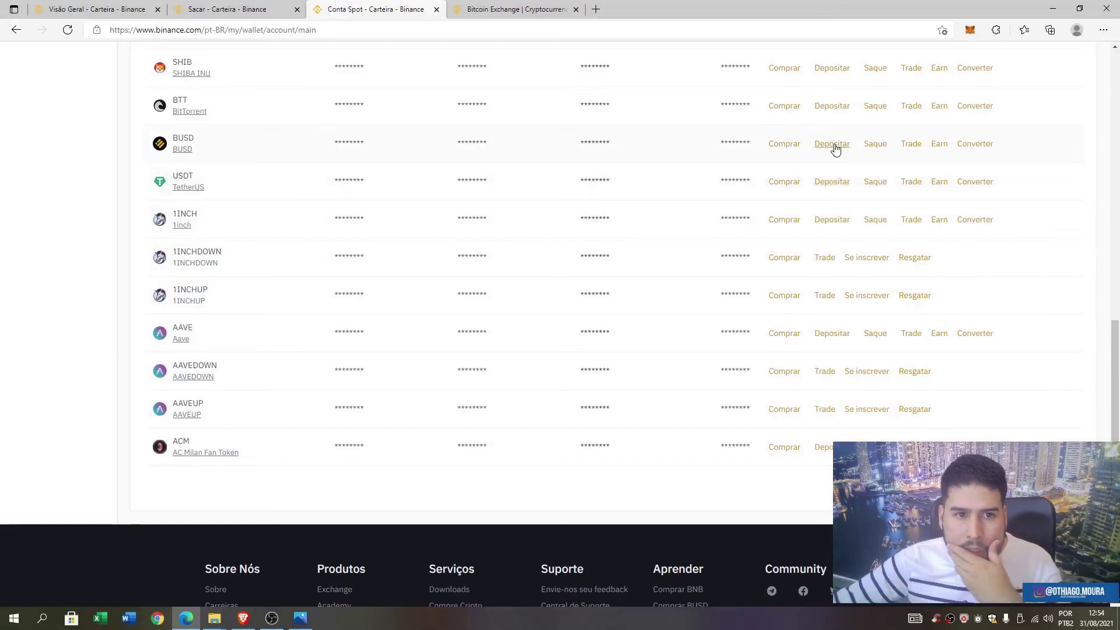
click(838, 109)
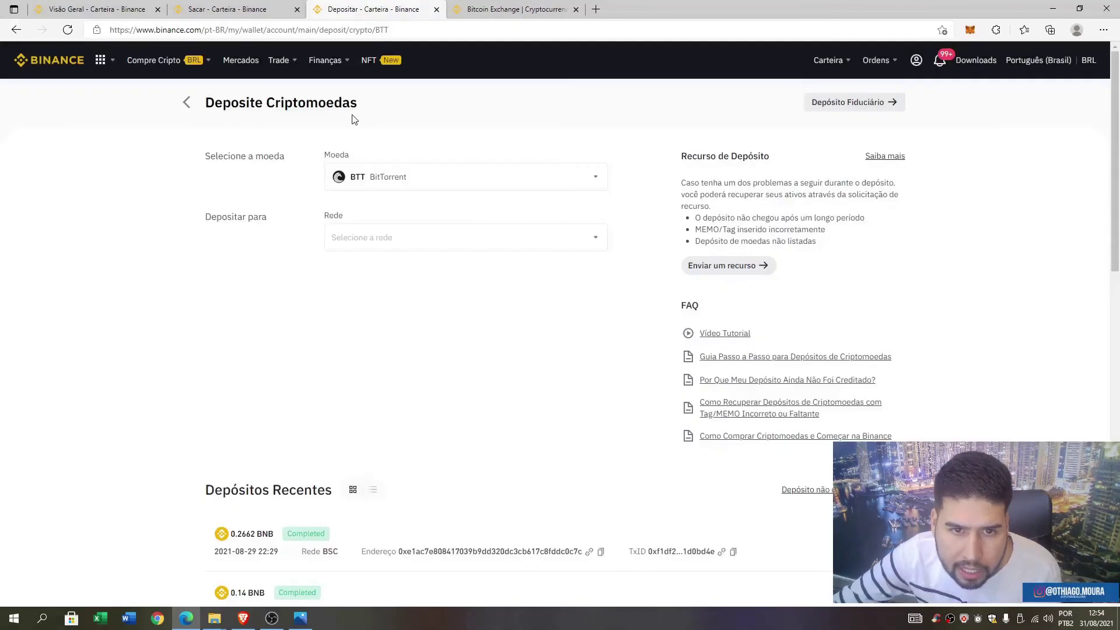
click(603, 248)
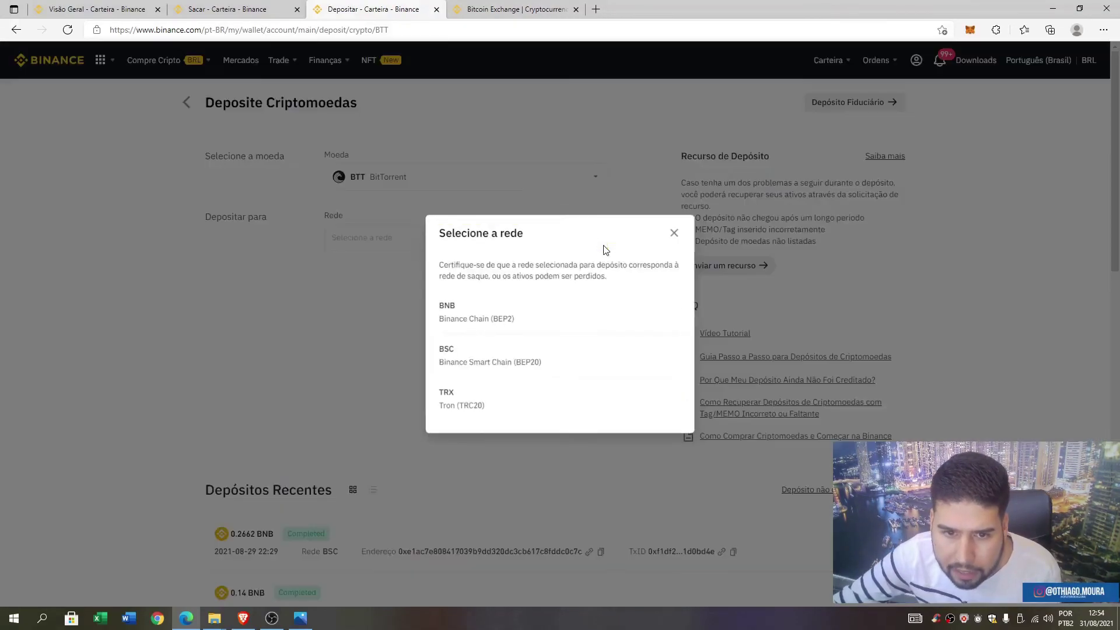
click(495, 368)
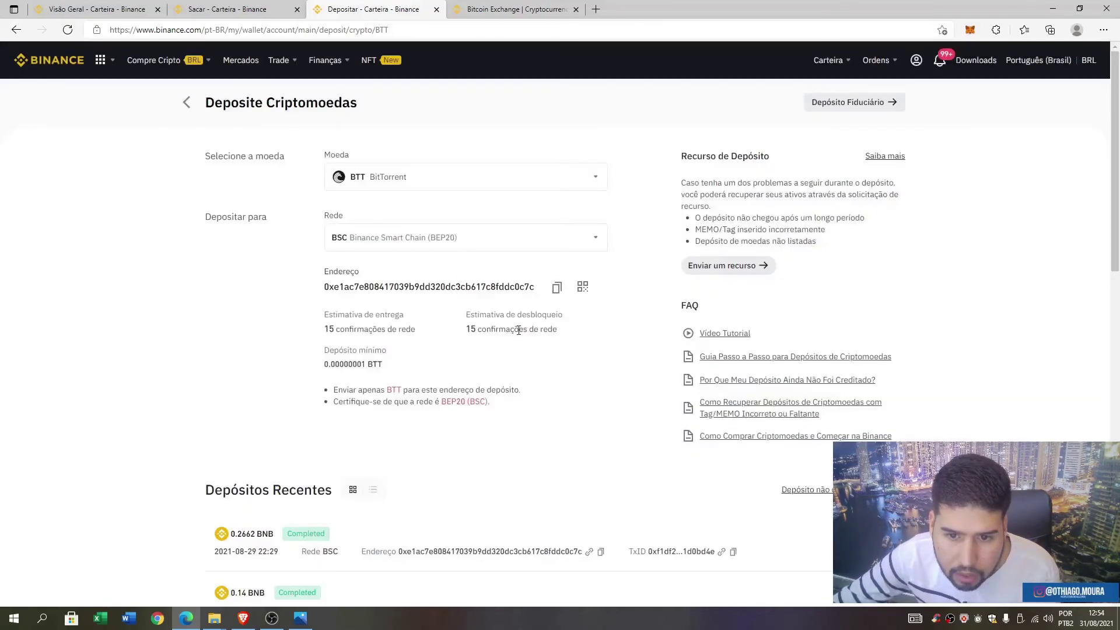
click(555, 292)
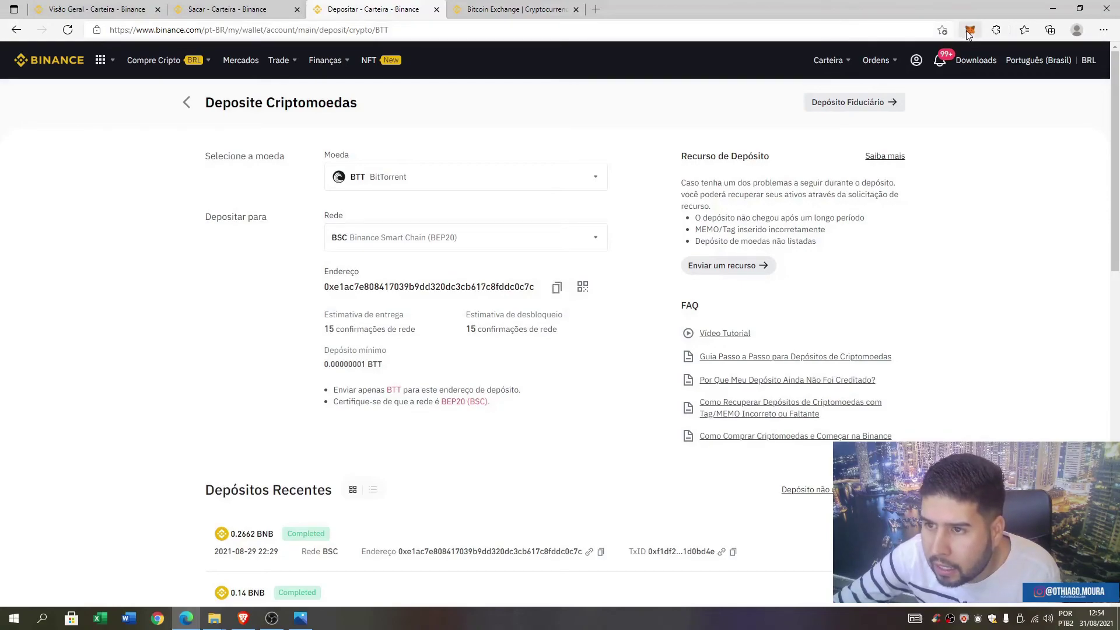
Return to Brave and open the BTT token in MetaMask's asset list, dismissing the what's-new notice
click(1053, 8)
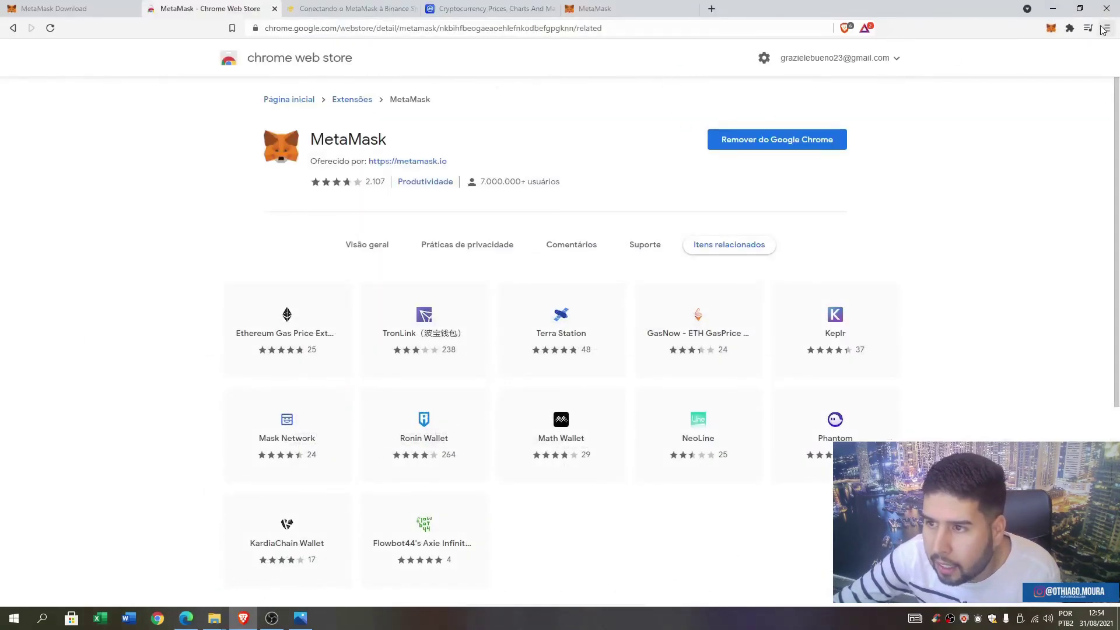
click(1049, 31)
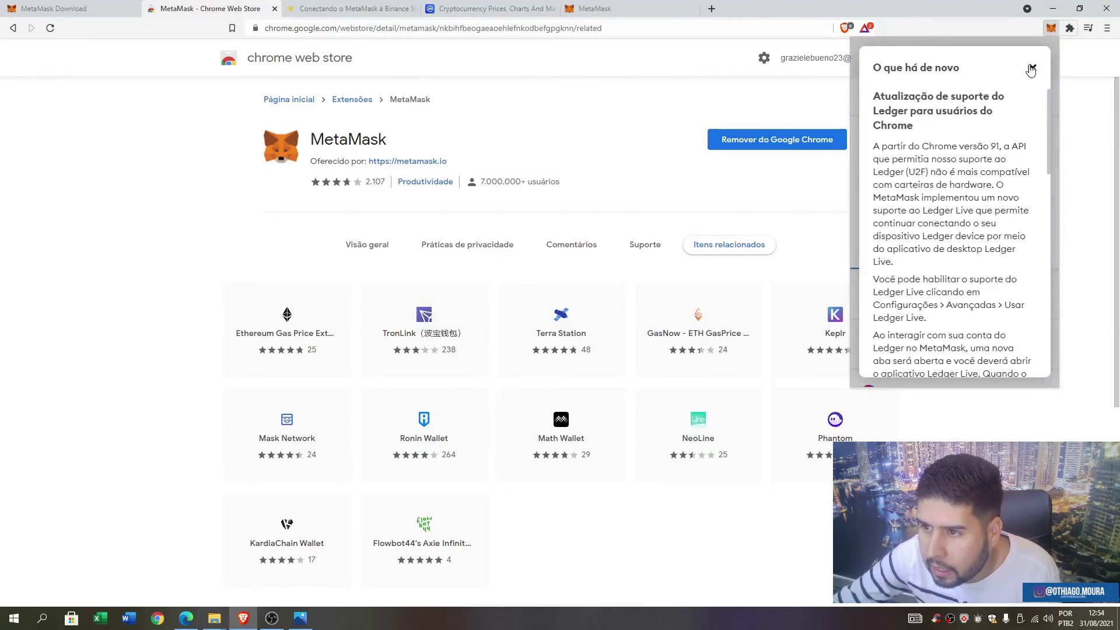
click(1031, 66)
scroll(945, 245, down, 2)
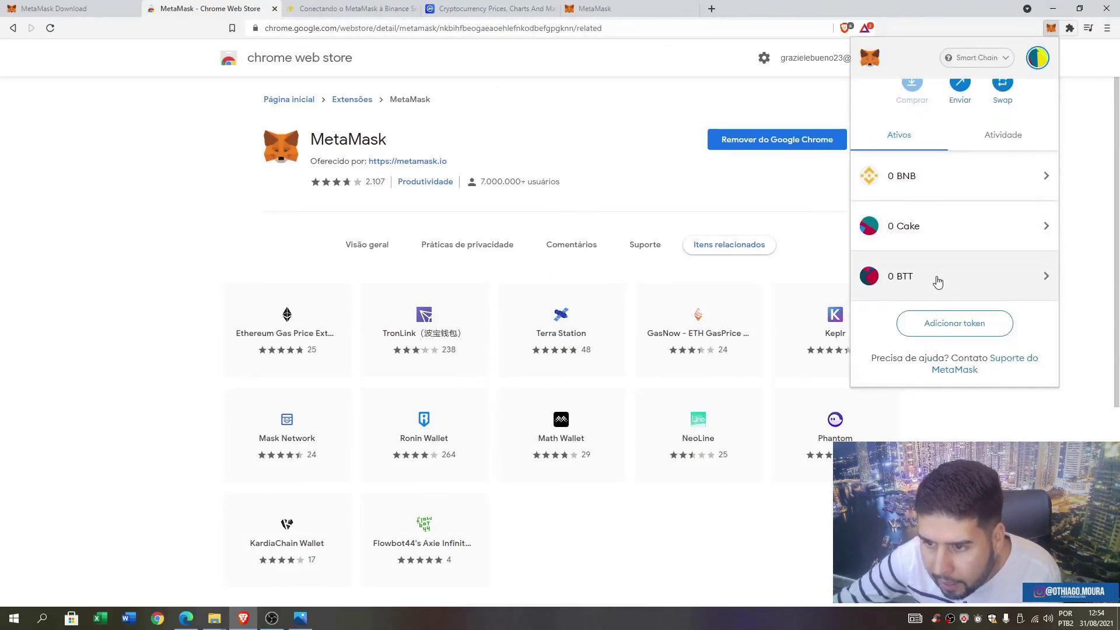
click(937, 283)
Start sending BTT in MetaMask with the copied Binance deposit address as the recipient, then close the wallet
click(940, 204)
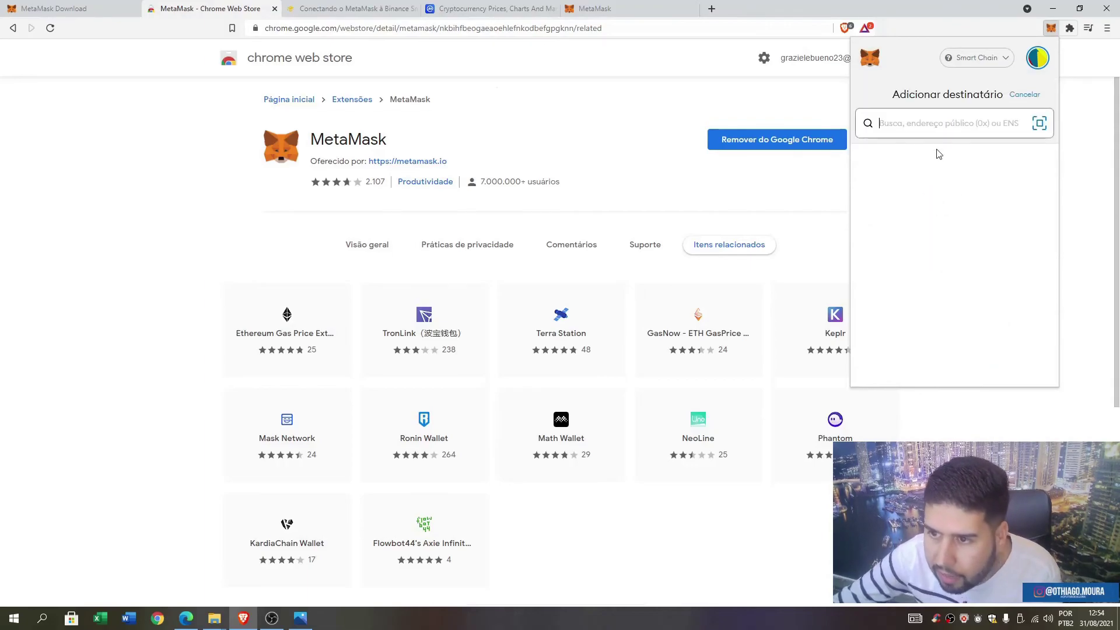
right_click(933, 123)
click(949, 200)
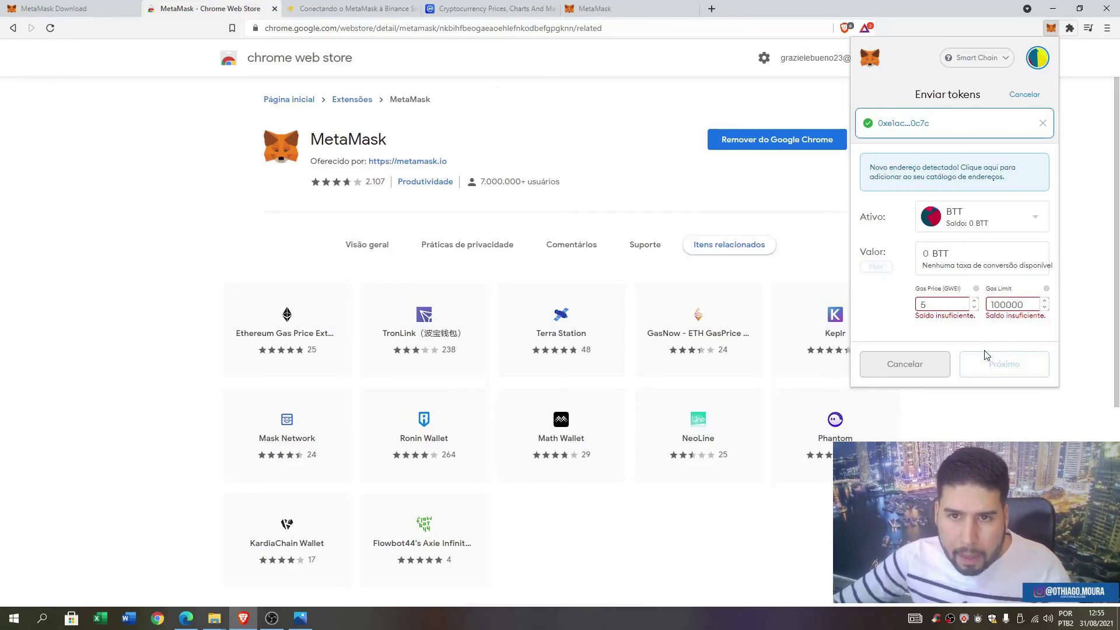
click(570, 122)
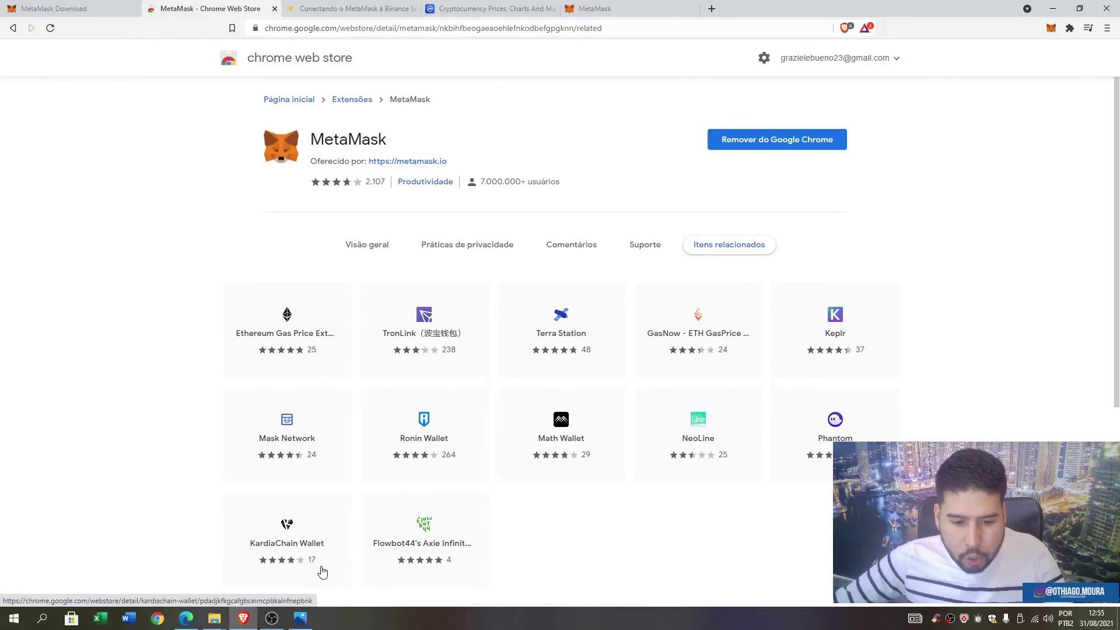
mouse_move(275, 616)
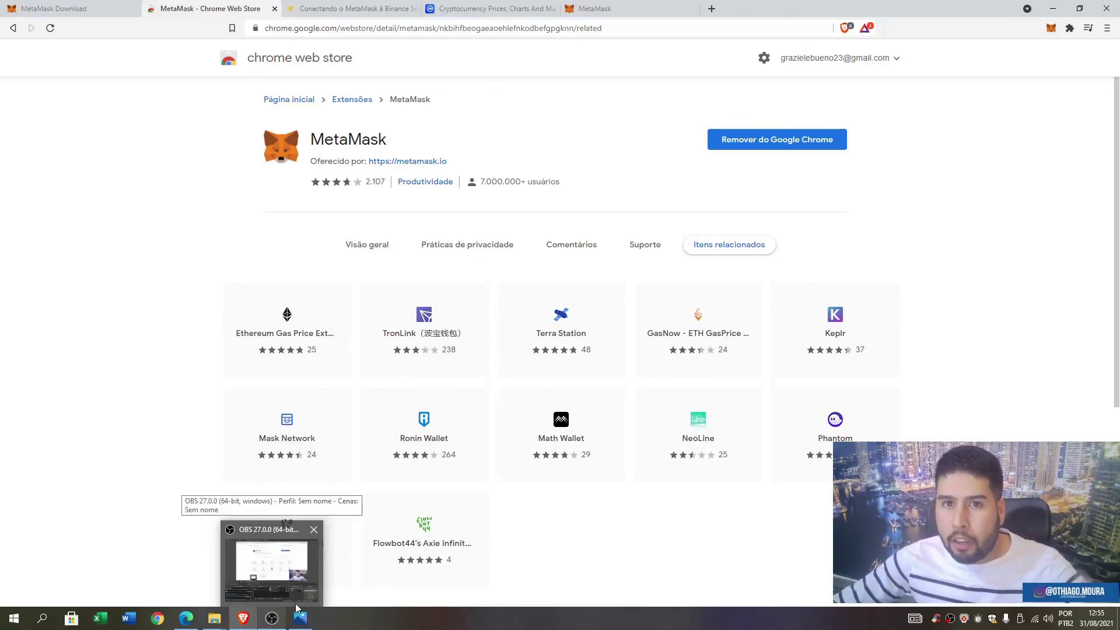
click(265, 622)
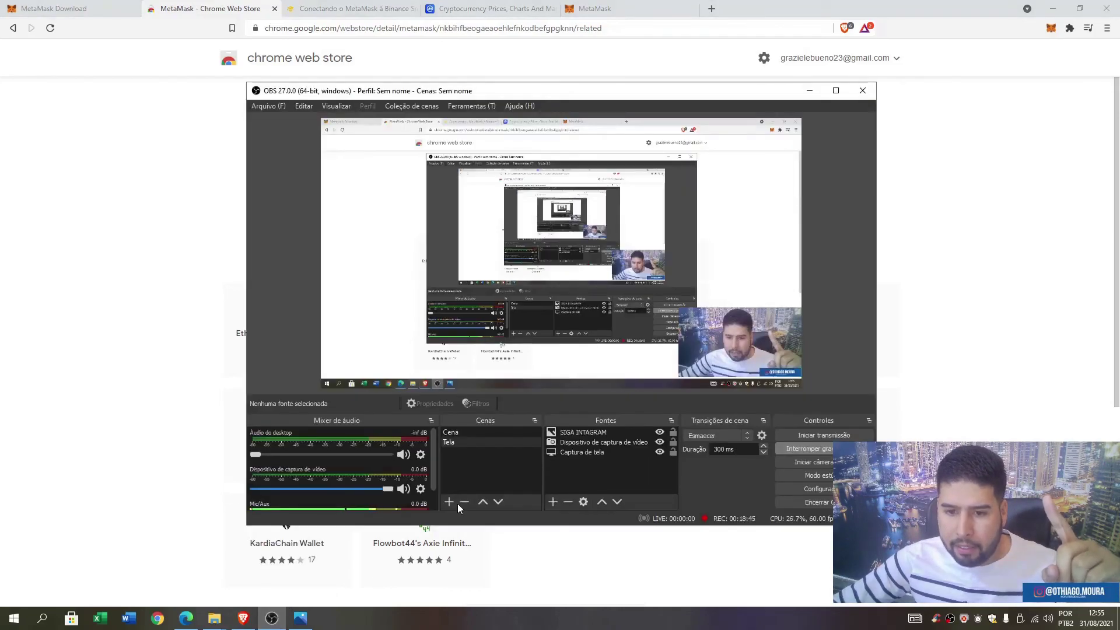